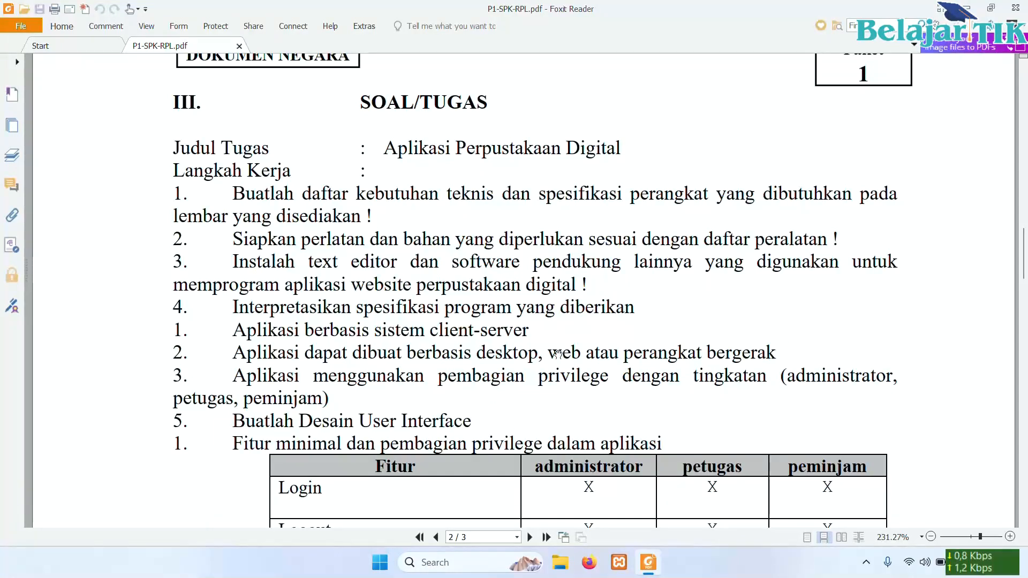
- Read through the digital library task's requirements, feature and privilege table, and database relation diagram in the PDF
left_click_drag(549, 353, 573, 353)
left_click(596, 398)
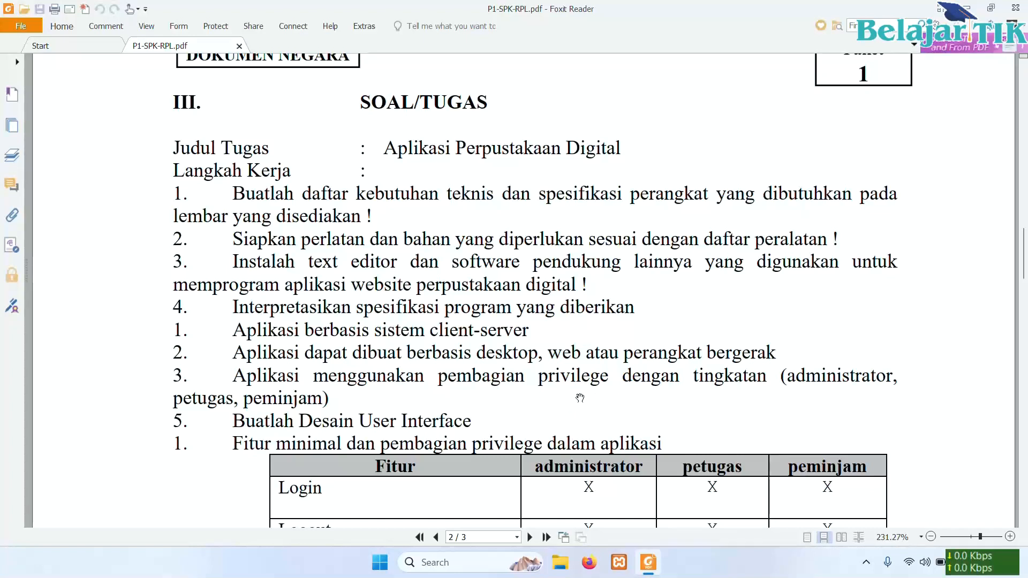
scroll(596, 394, "down", 4)
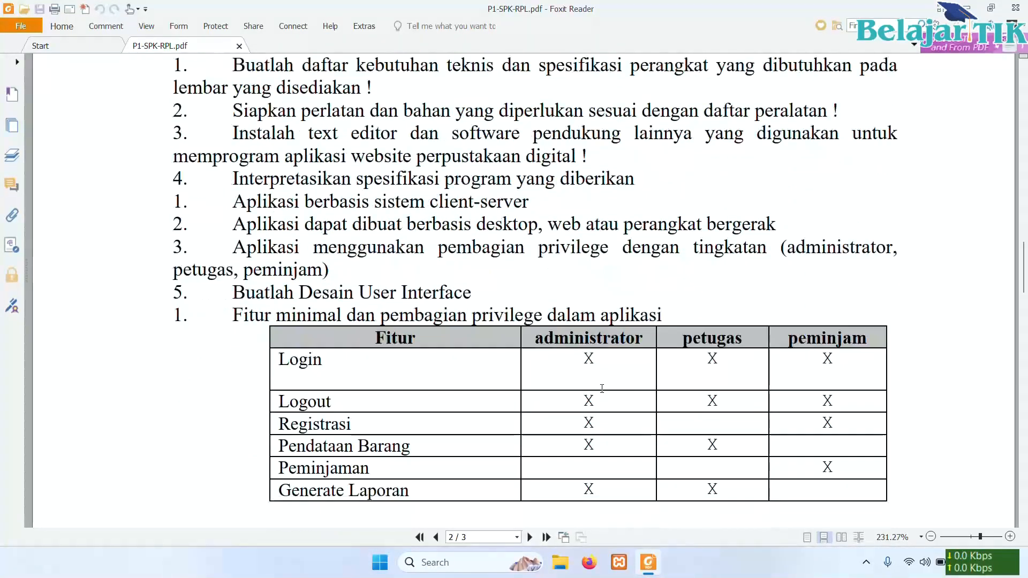
scroll(601, 388, "down", 1)
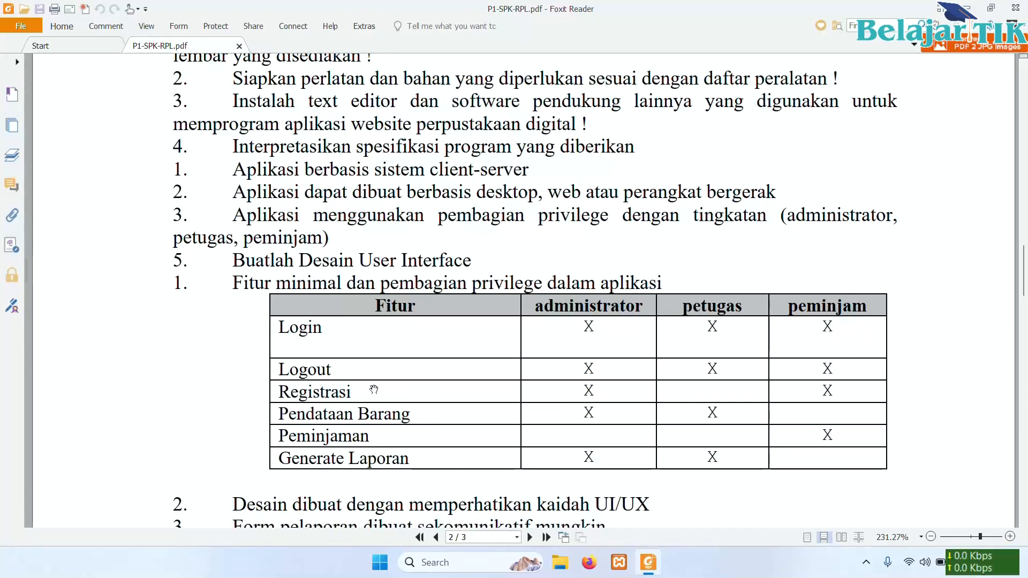
scroll(594, 323, "down", 3)
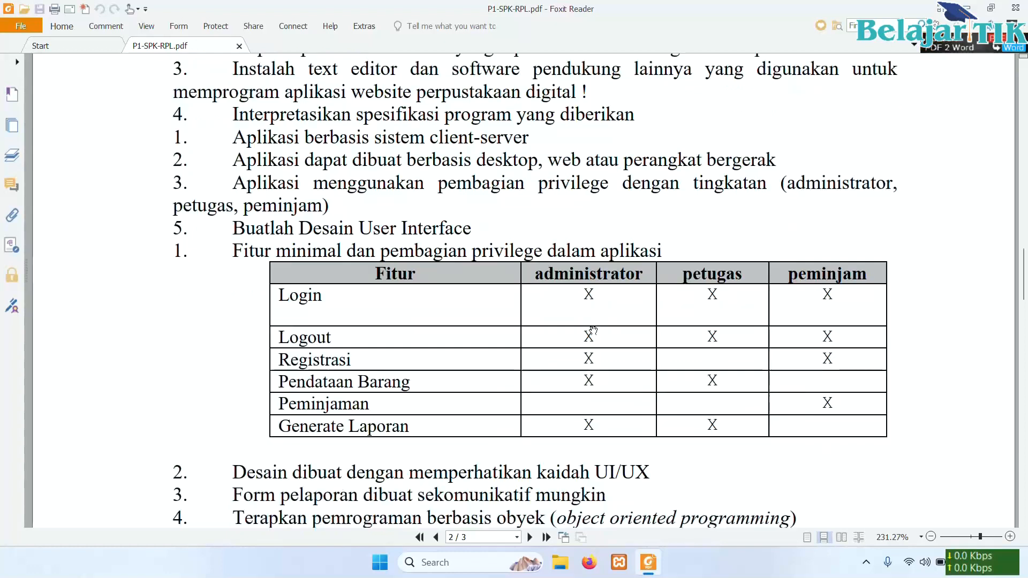
scroll(589, 328, "down", 15)
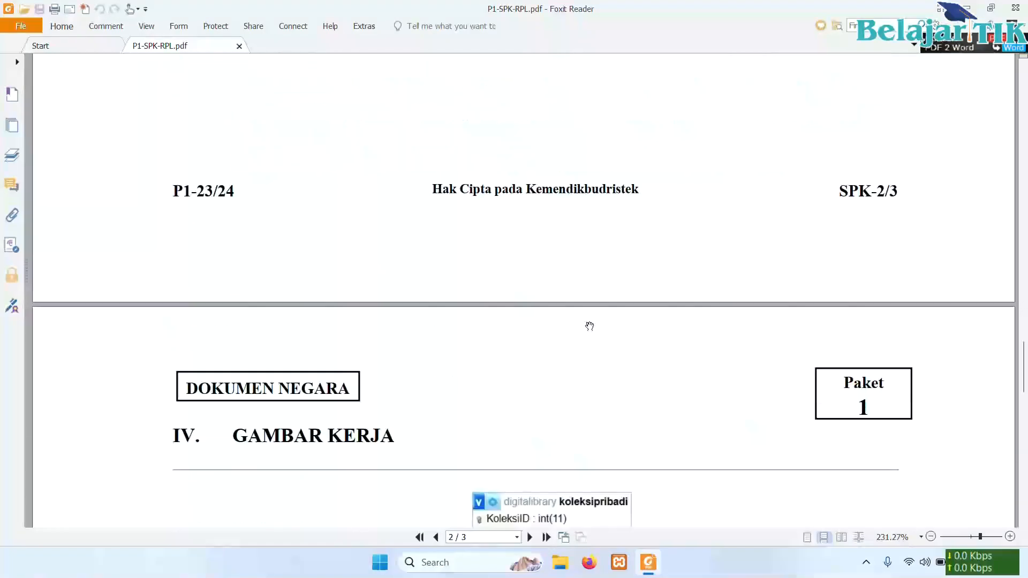
scroll(589, 318, "down", 3)
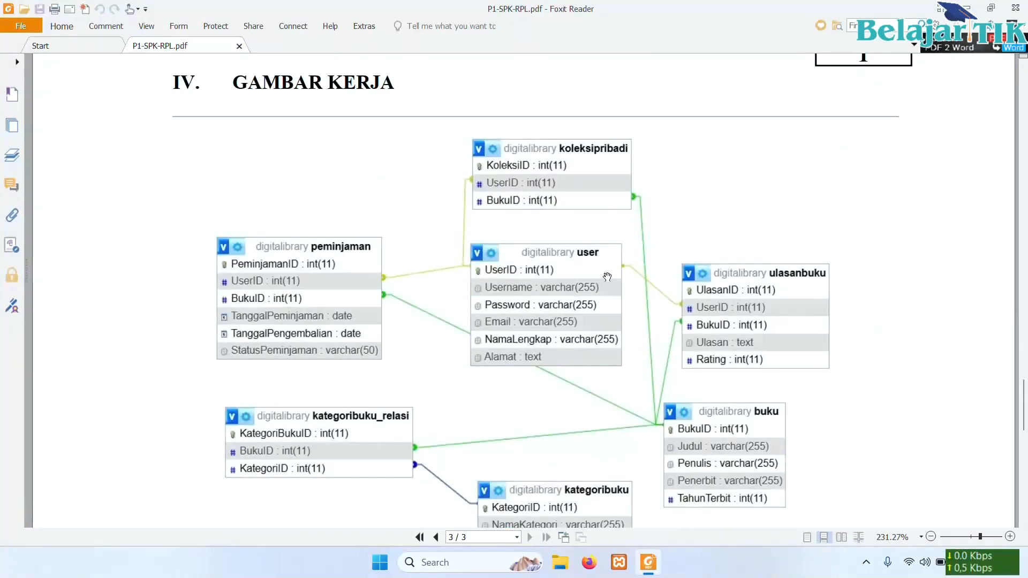
scroll(781, 259, "down", 1)
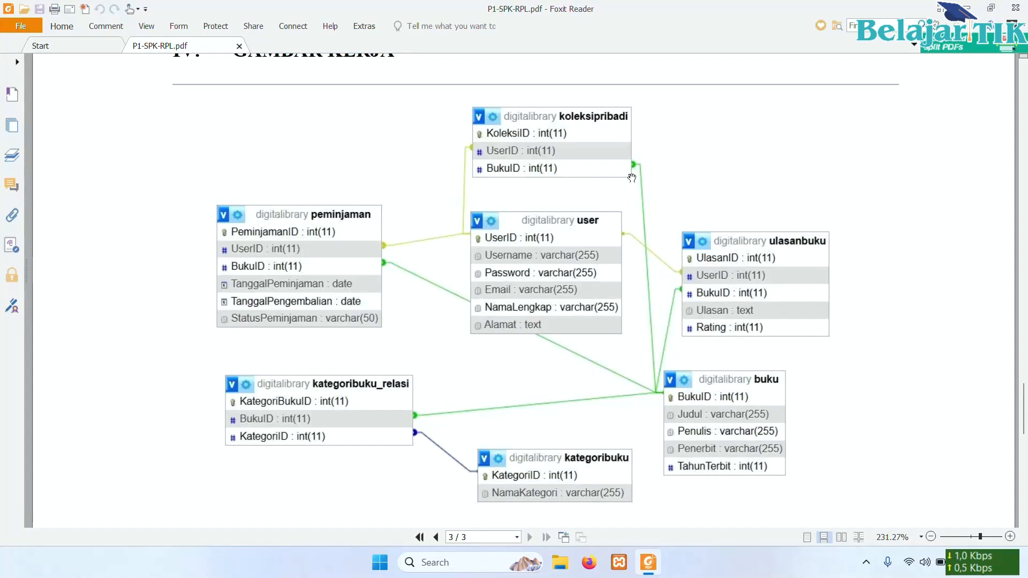
- Switch to the XAMPP Control Panel, start Apache and MySQL, and open the MySQL administration page
left_click(966, 7)
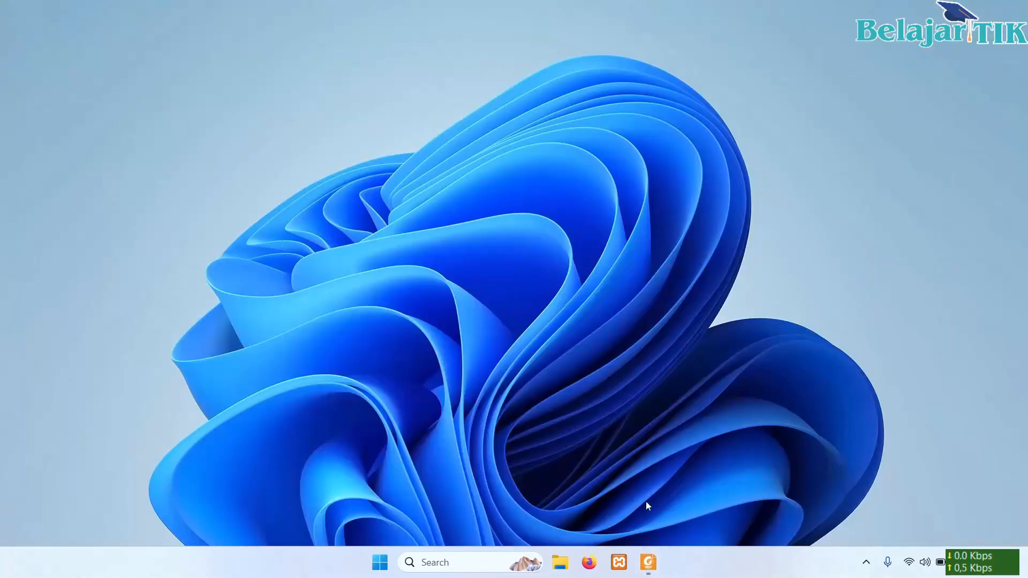
left_click(618, 562)
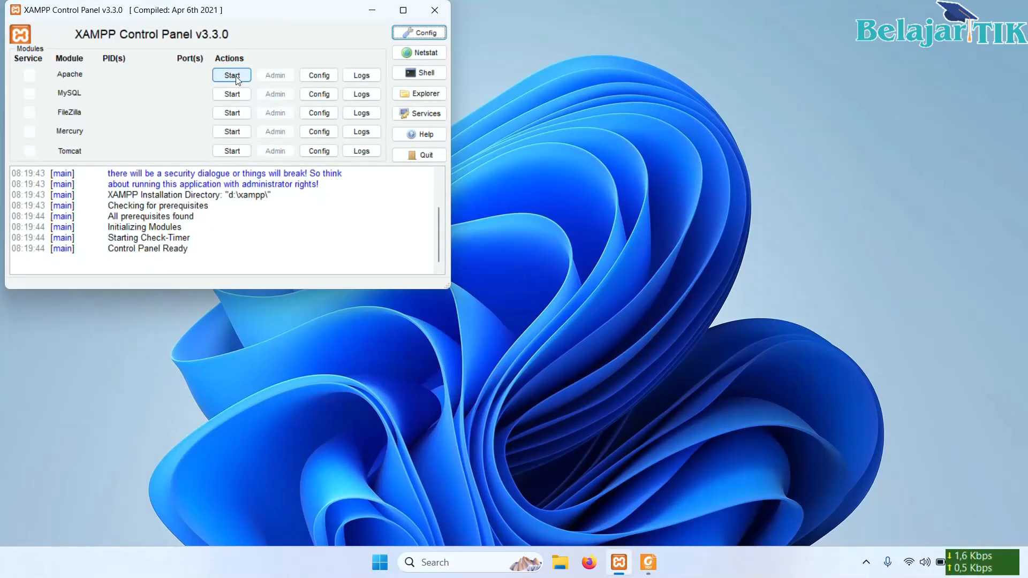
left_click(236, 76)
left_click(232, 94)
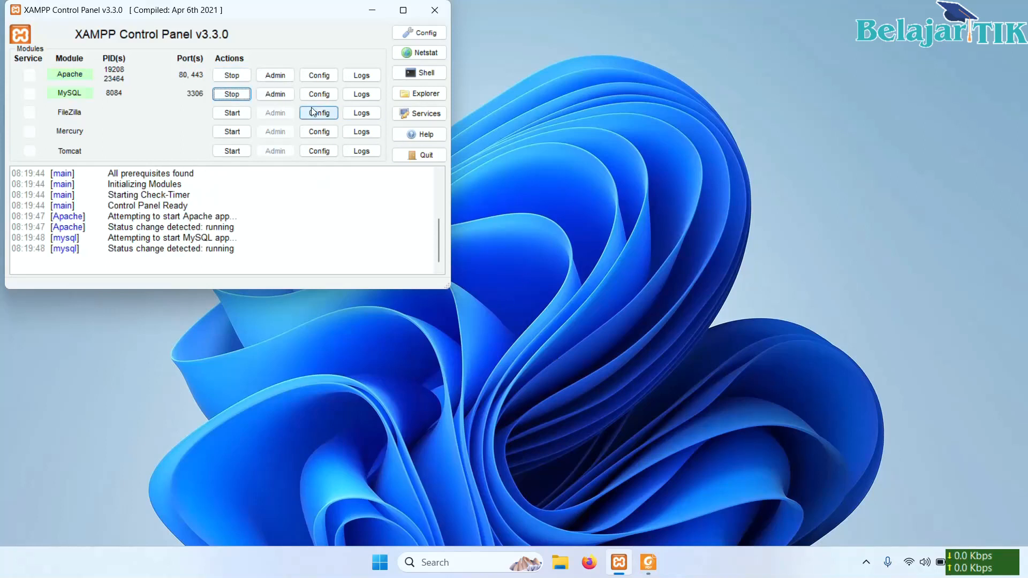
left_click(287, 98)
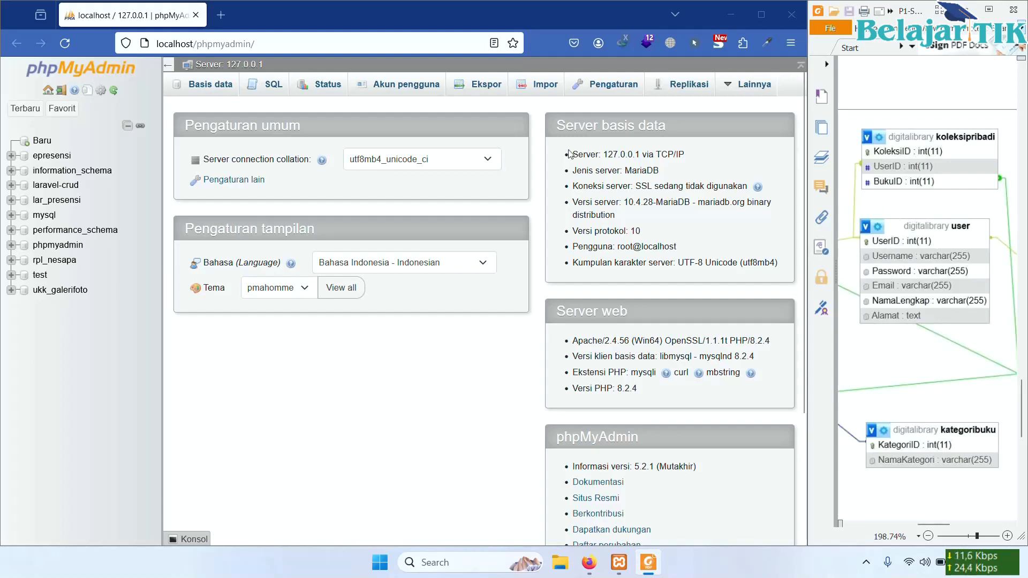
- Create a new database named ukk_perpustakaan with the utf8mb4_general_ci collation
left_click(47, 144)
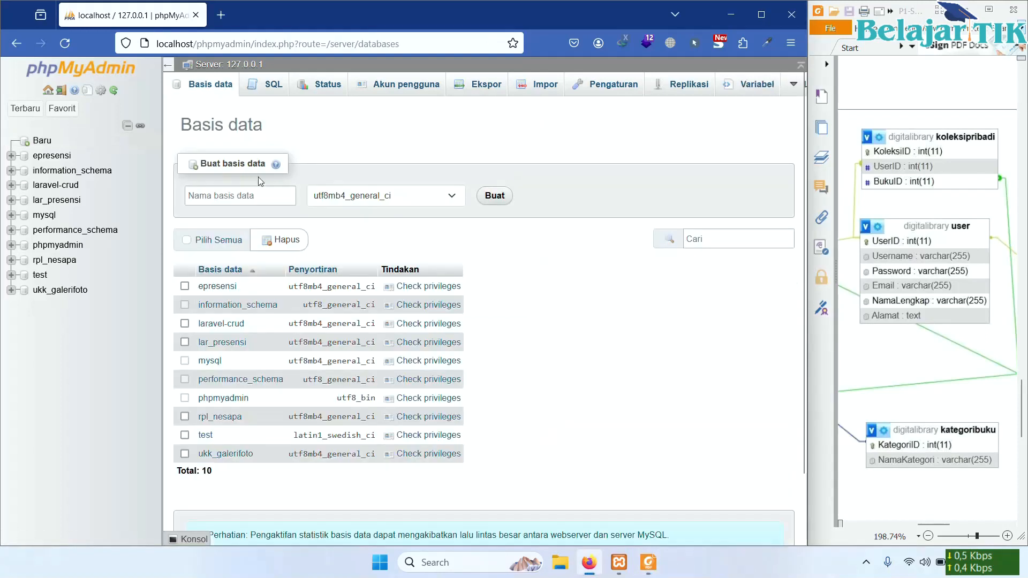
left_click(267, 200)
type("ukk_")
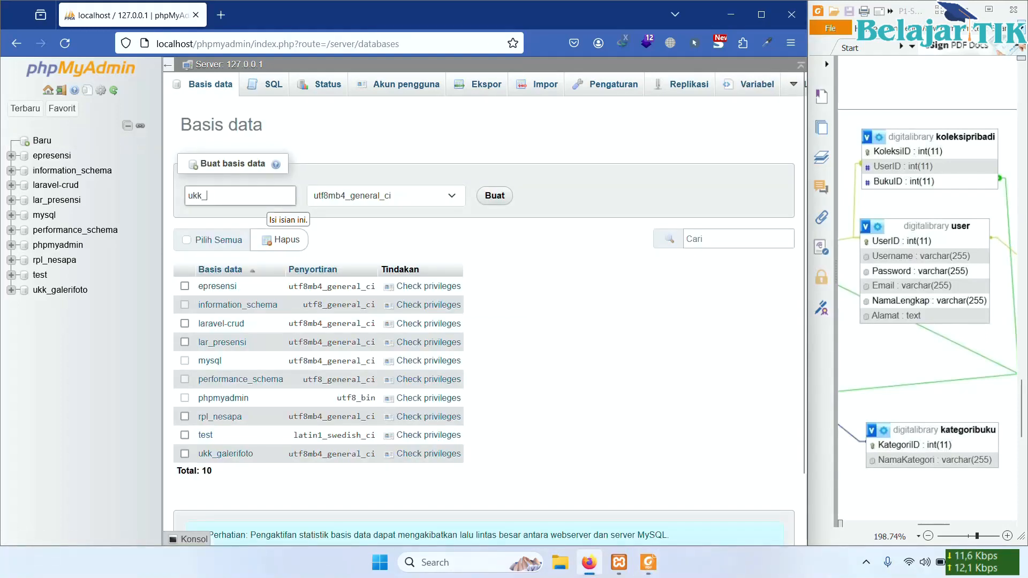
type("perpustakaan")
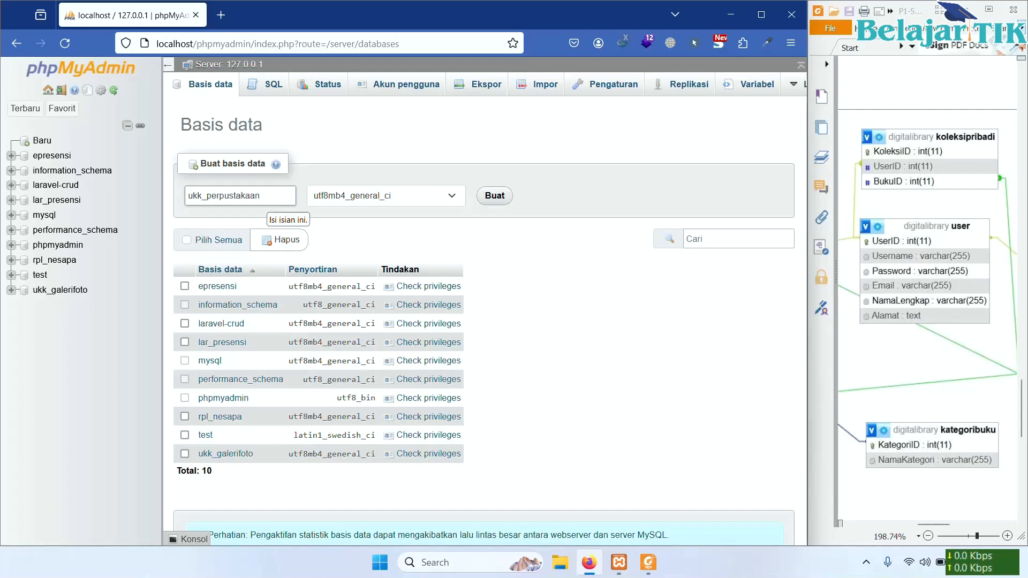
left_click(493, 199)
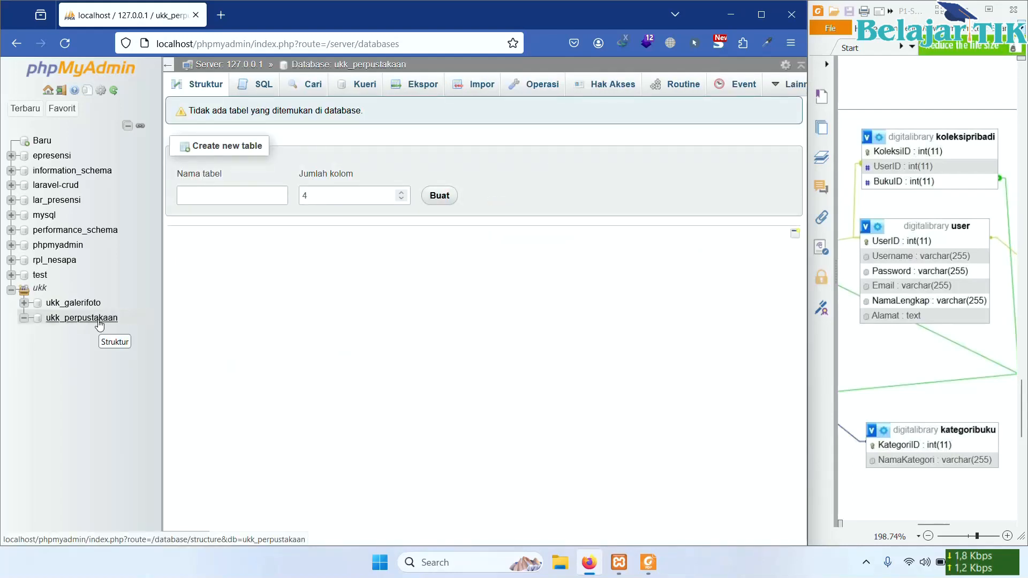
- Start a new table named user with six columns in the ukk_perpustakaan database
left_click(254, 191)
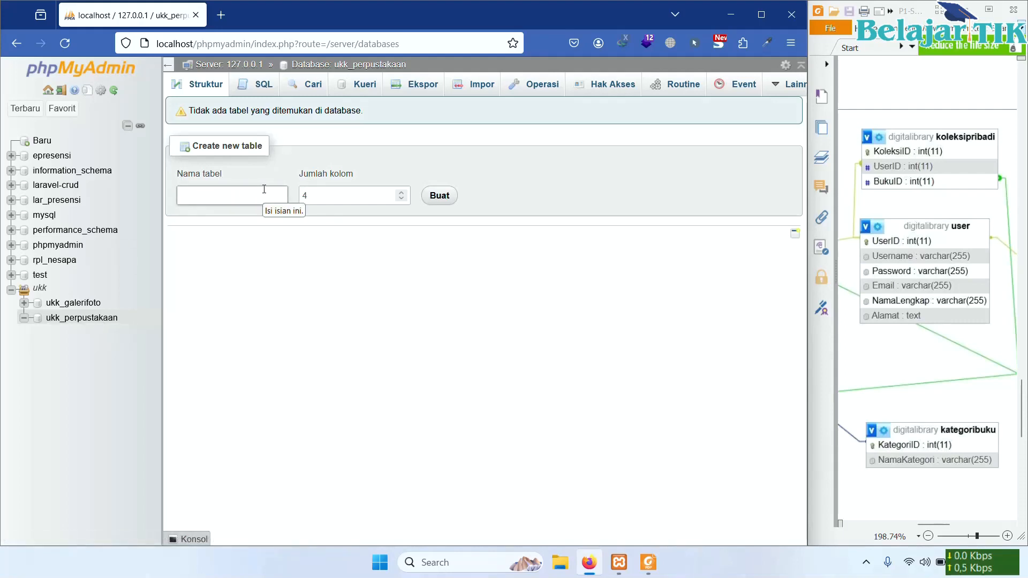
type("user")
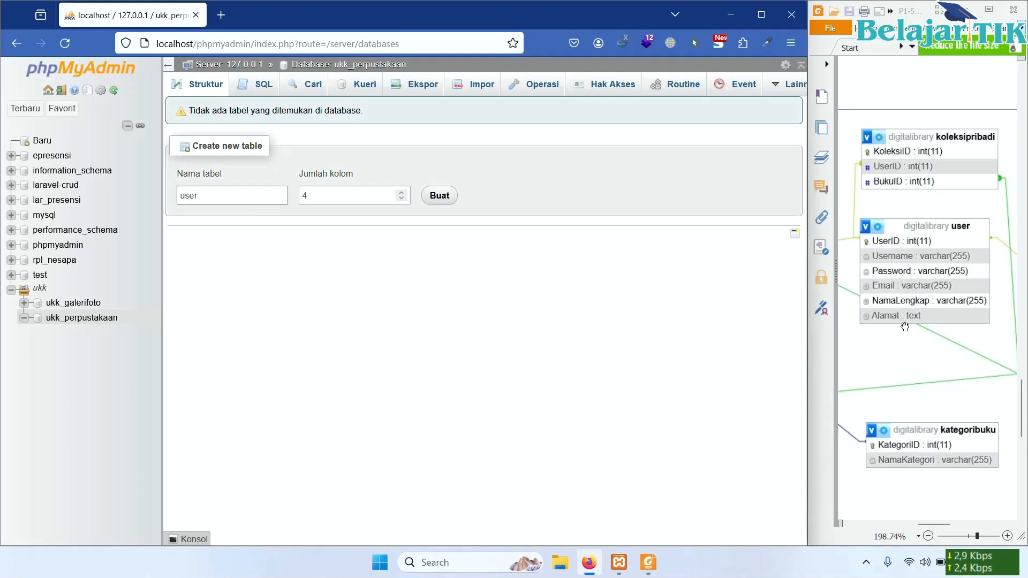
left_click(399, 192)
left_click(448, 198)
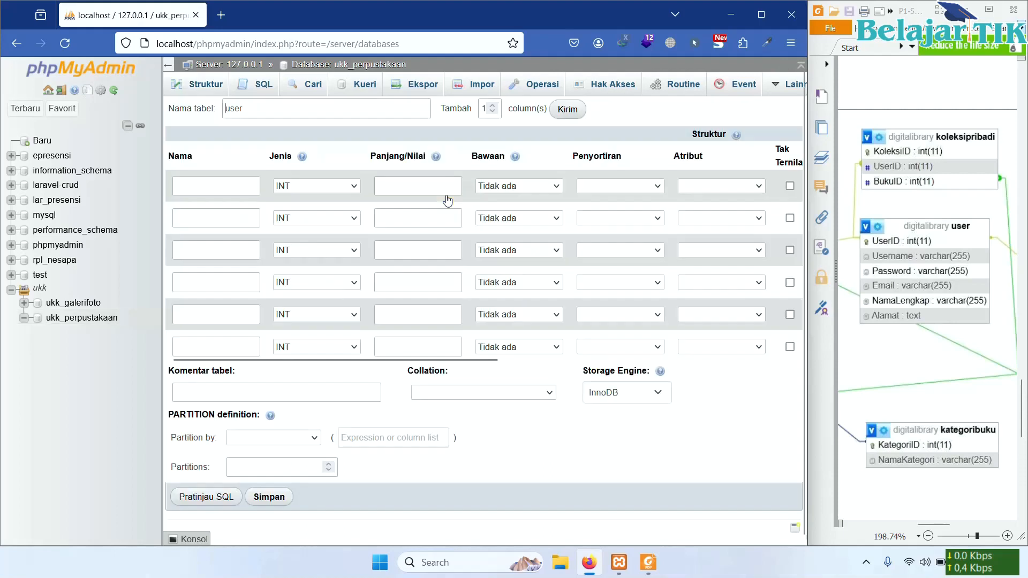
- Name the user table's six columns userid, username, password, email, namalengkap and alamat
left_click(241, 186)
type("userid")
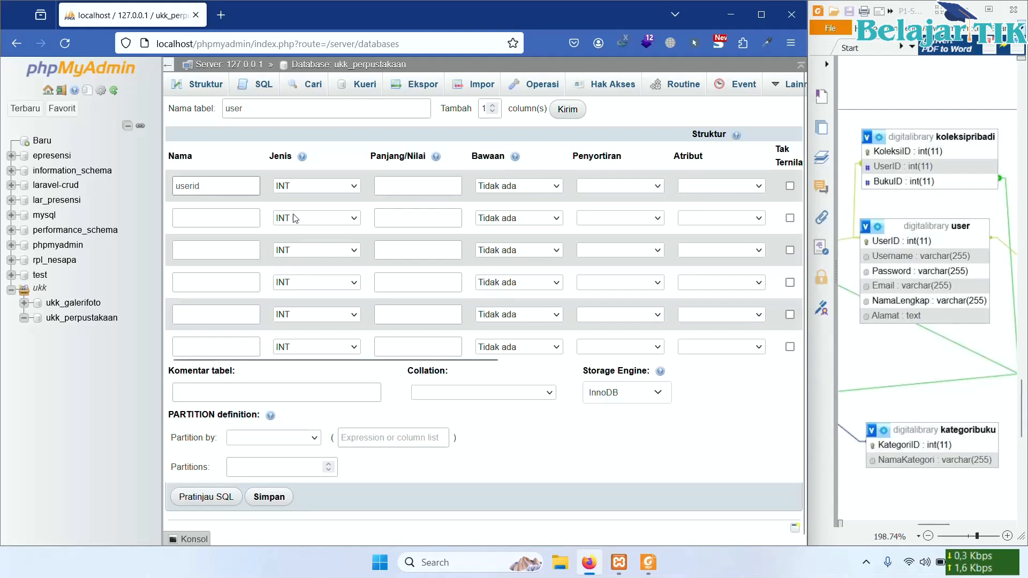
left_click(251, 218)
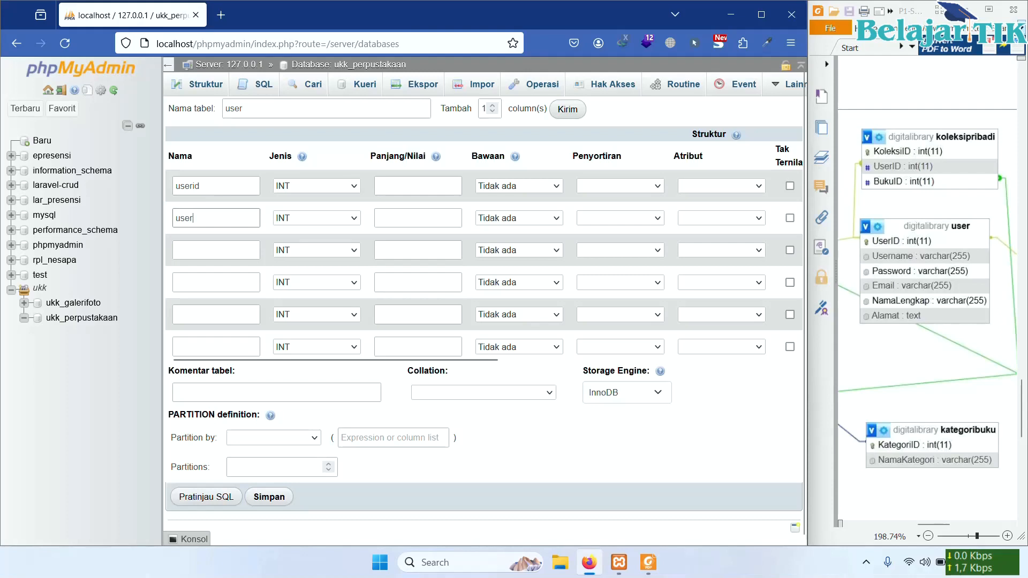
left_click(222, 252)
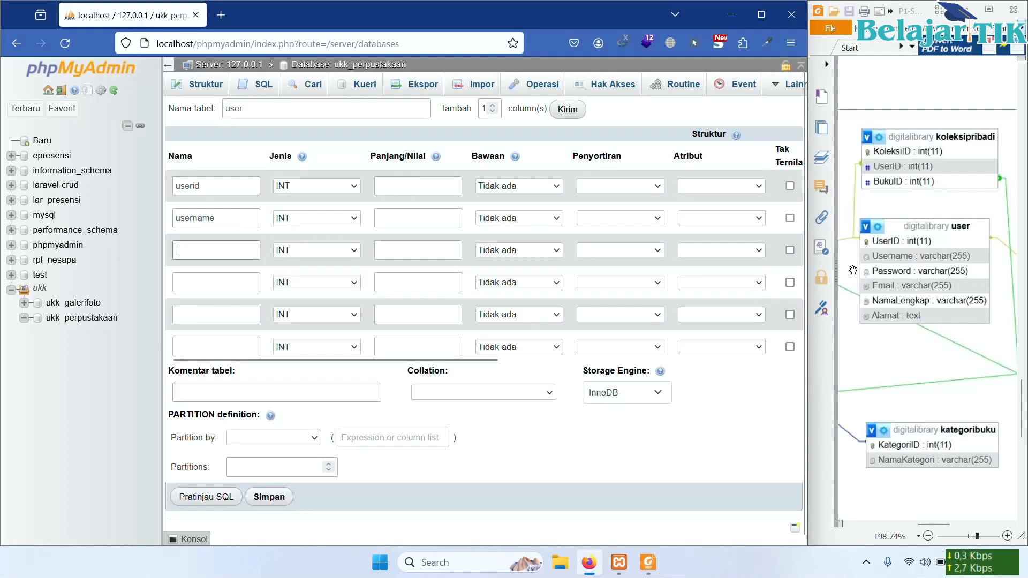
left_click(232, 220)
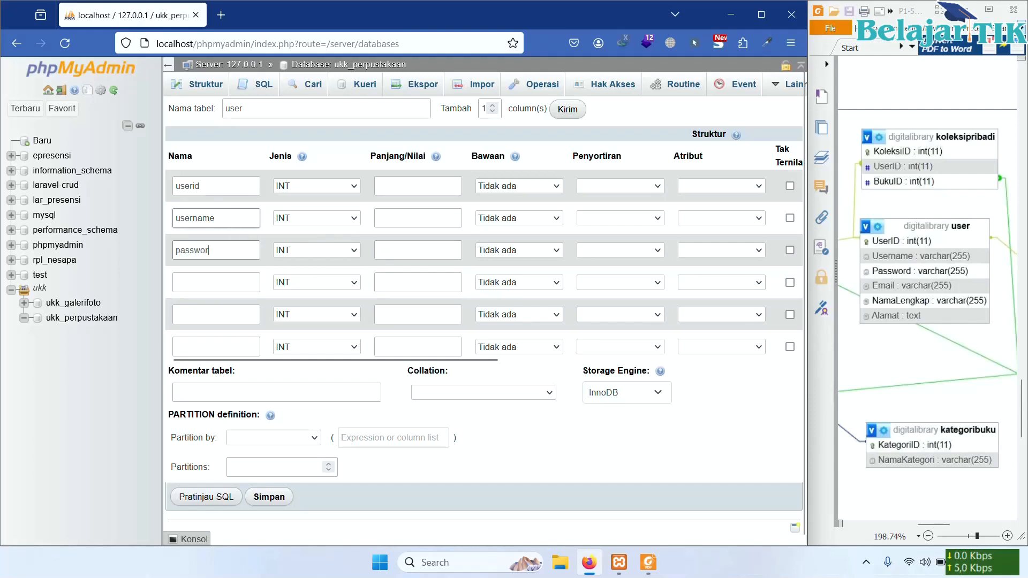
left_click(228, 281)
type("e")
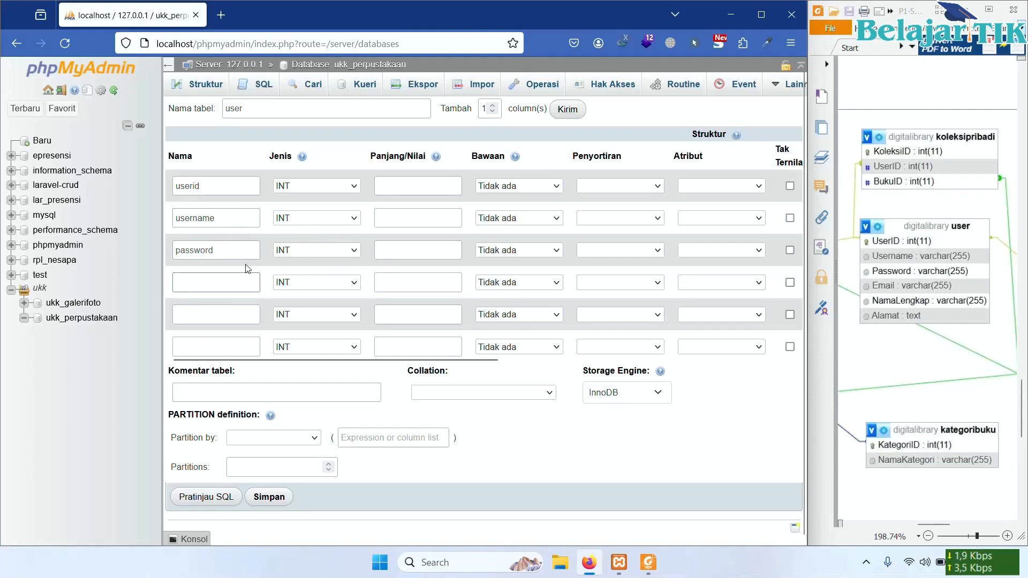
type("mail")
left_click(253, 315)
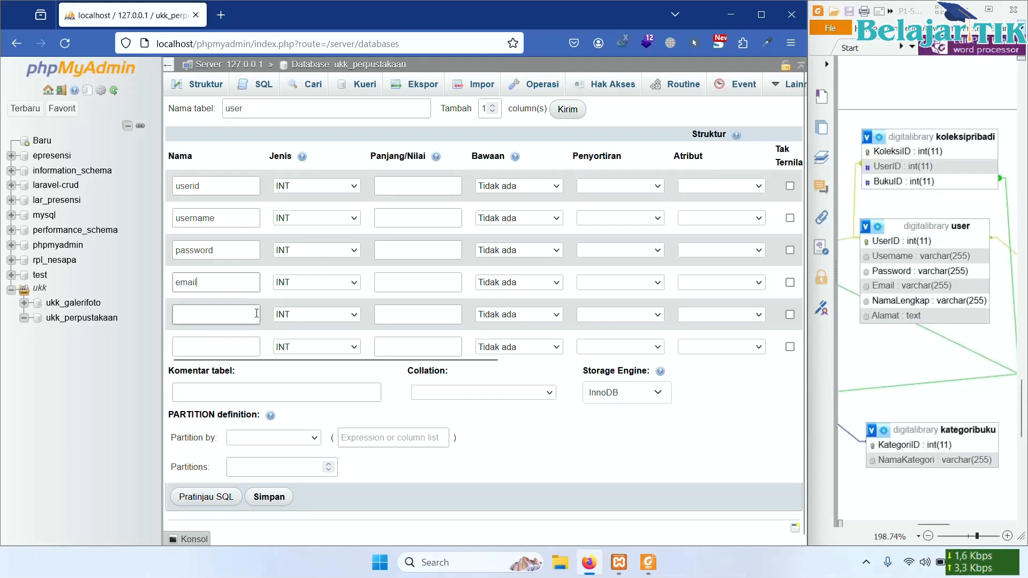
type("namalengkap")
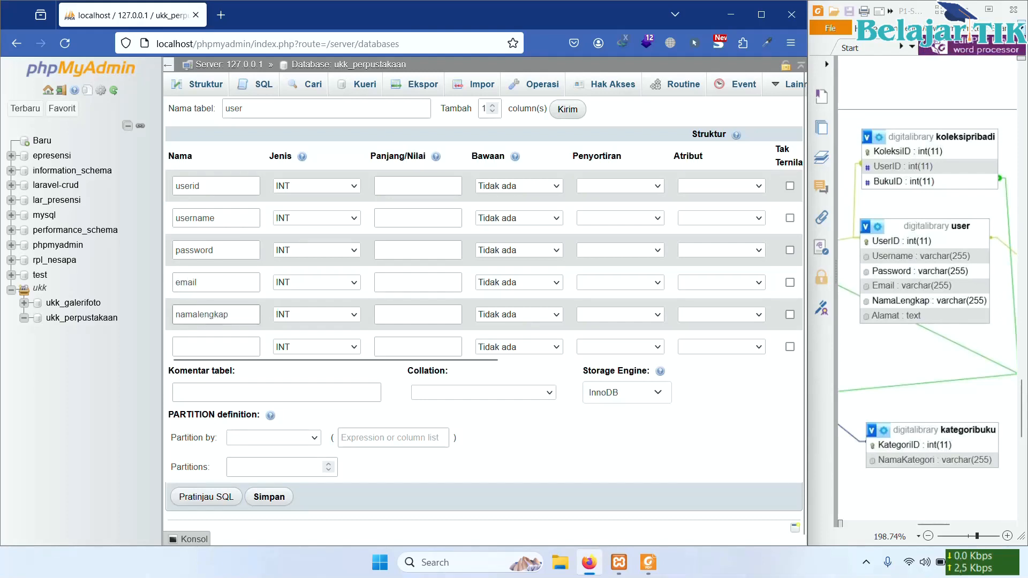
left_click(243, 353)
type("alamat")
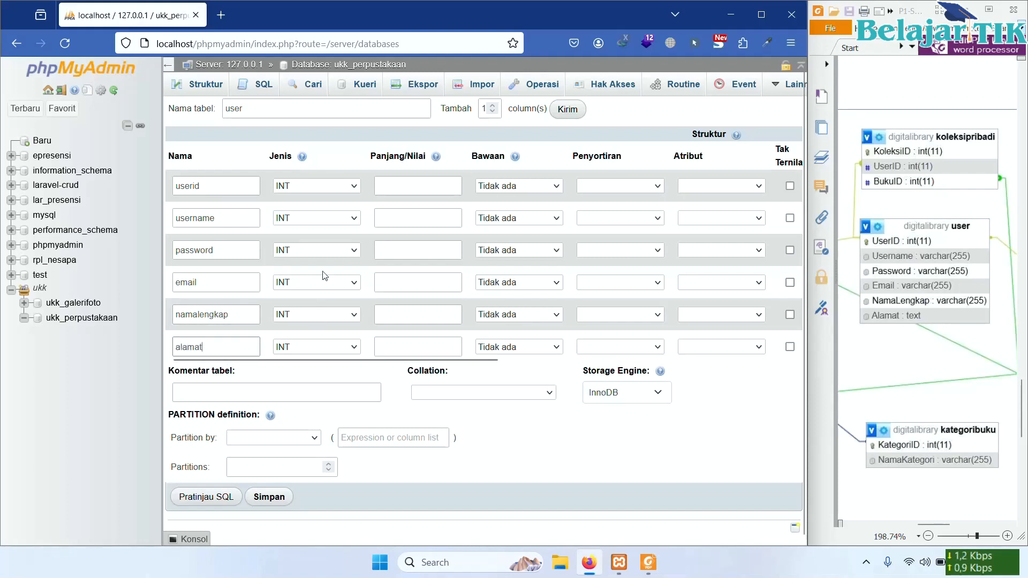
- Set the data type of the username, password, email and namalengkap columns to VARCHAR
left_click(354, 222)
left_click(343, 251)
left_click(351, 254)
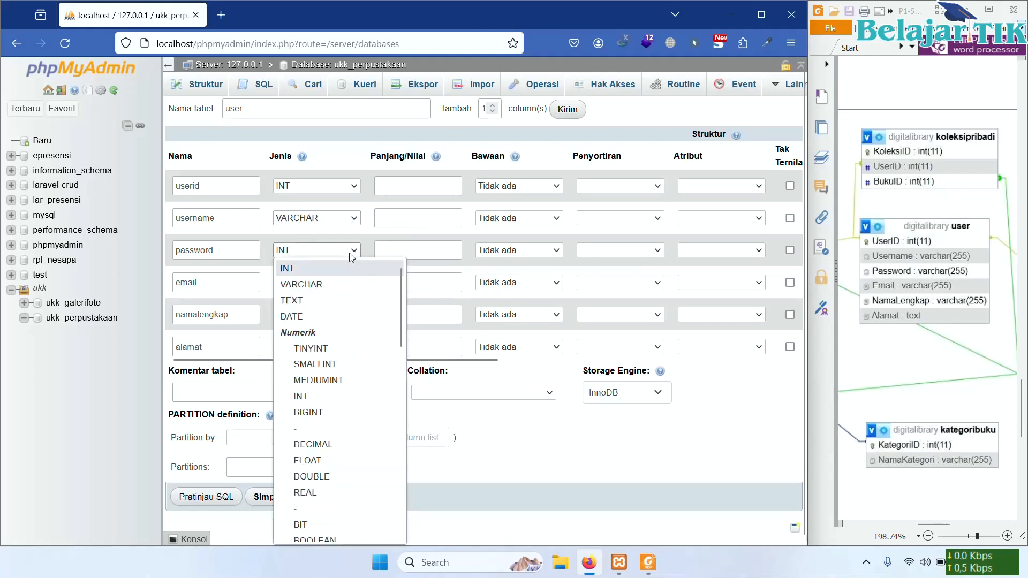
left_click(350, 283)
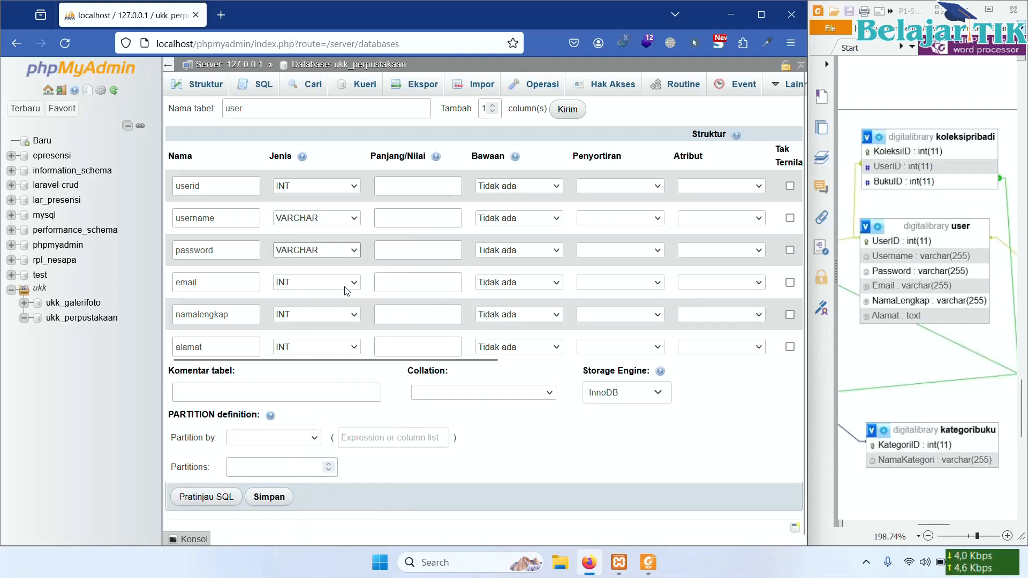
left_click(347, 289)
left_click(348, 313)
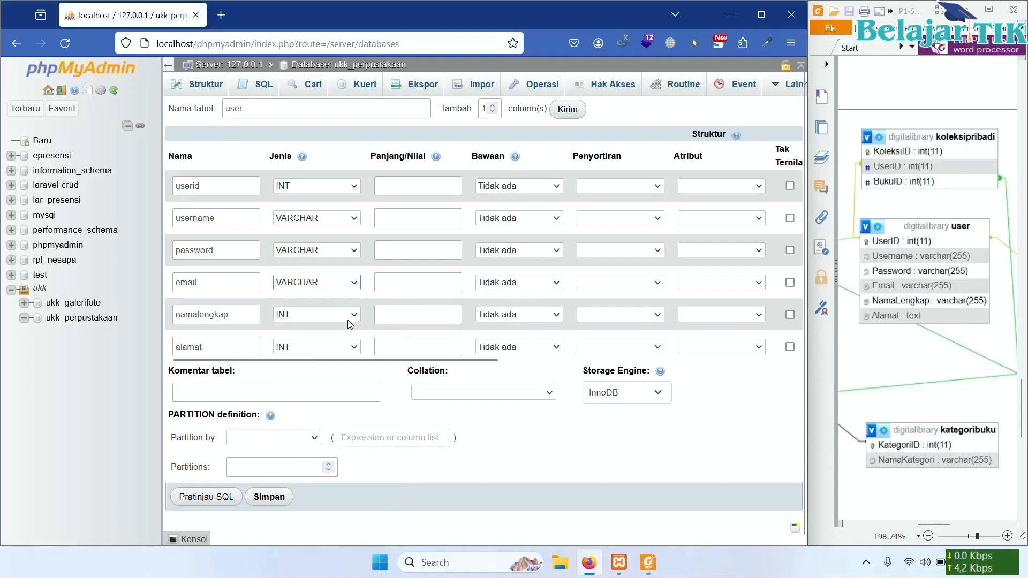
left_click(349, 323)
left_click(334, 83)
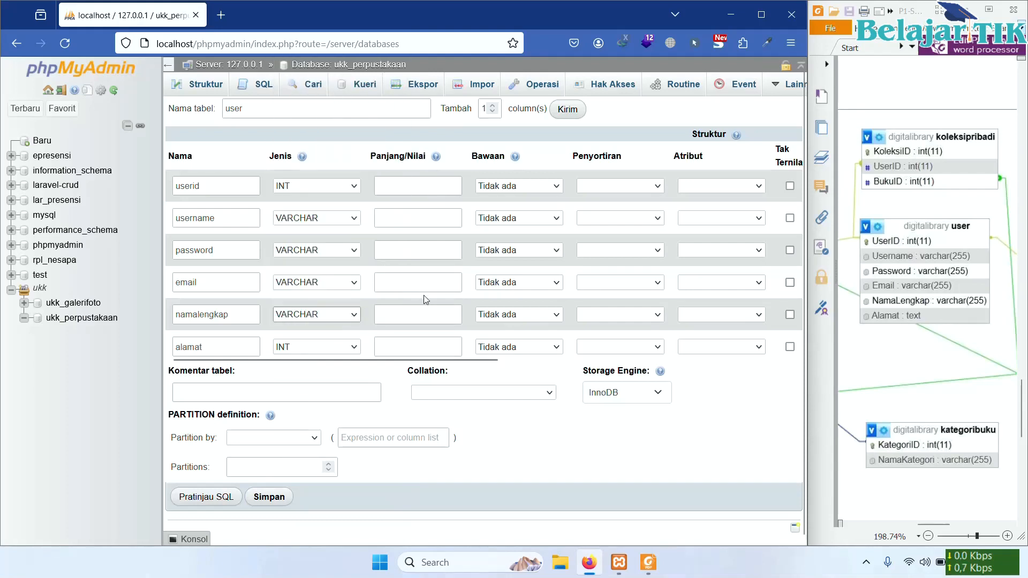
- Set the length of the username, password, email and namalengkap columns to 255
left_click(444, 217)
type("255")
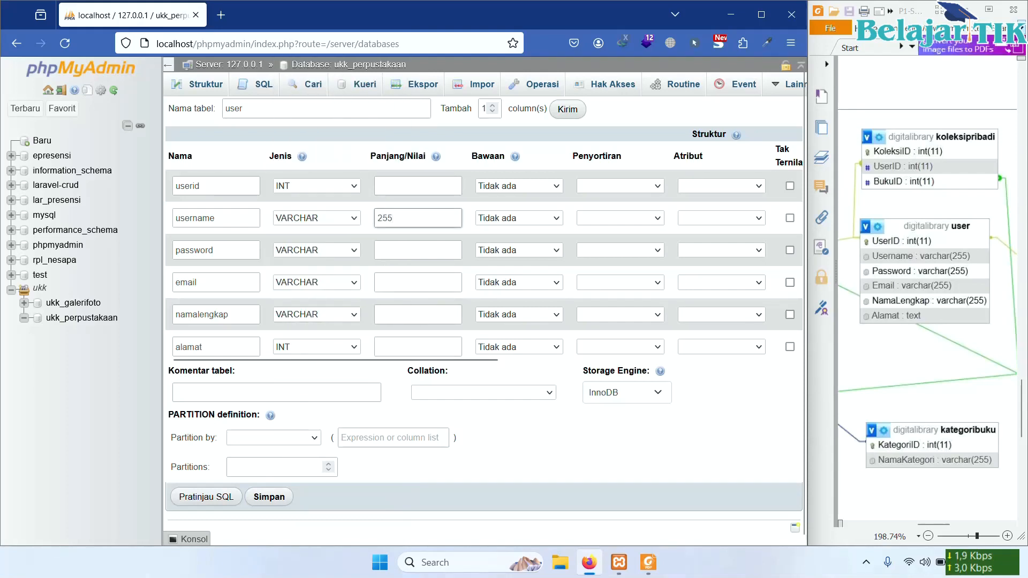
left_click(447, 245)
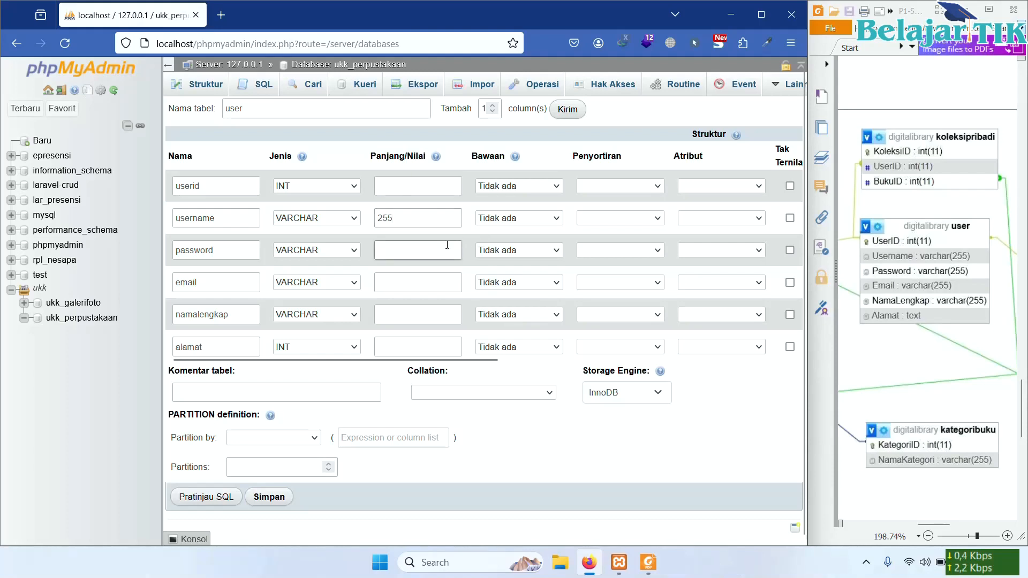
left_click(456, 276)
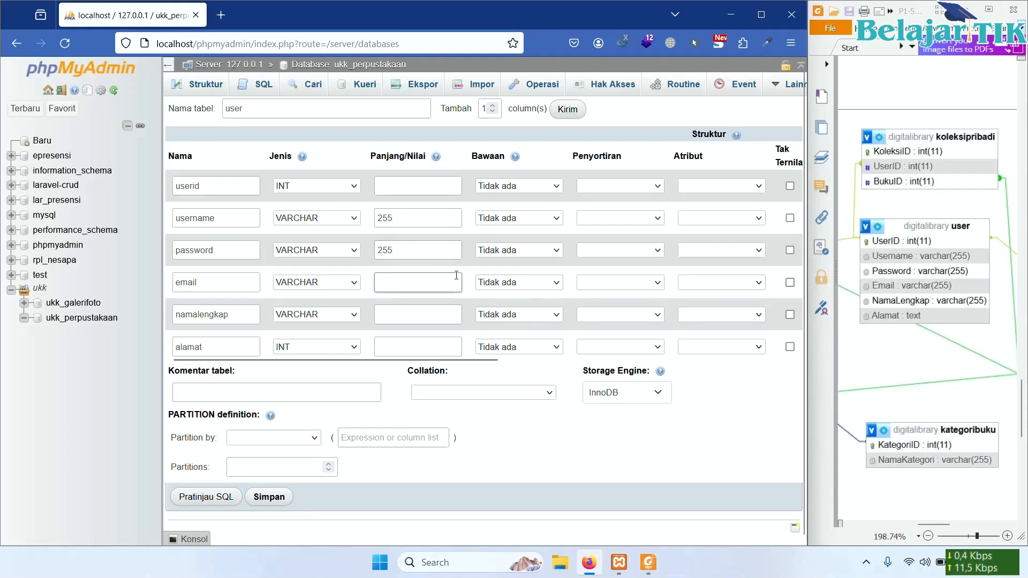
left_click(450, 315)
type("2555")
key("BackSpace")
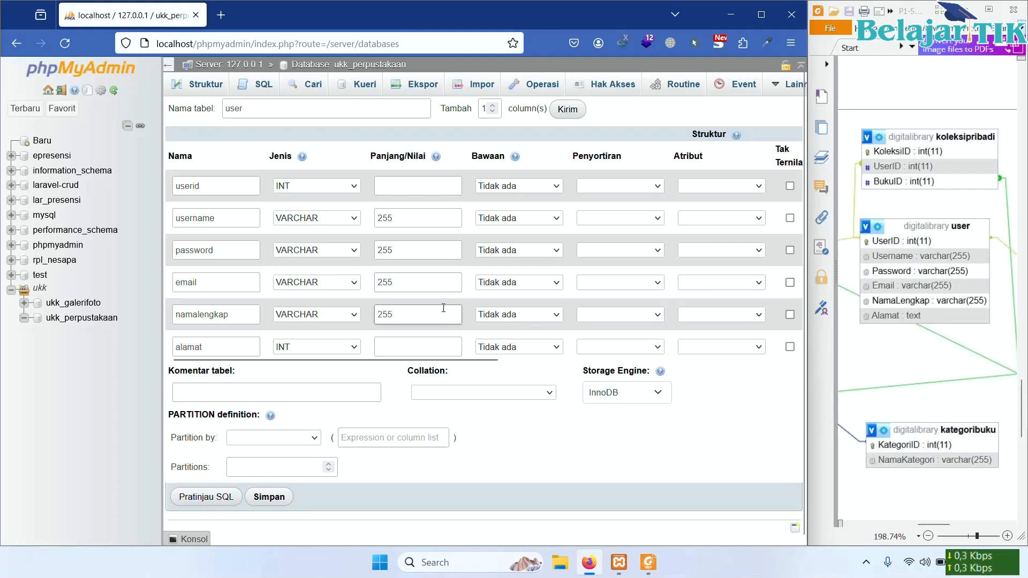
- Set the data type of the alamat column to DATE
left_click(348, 347)
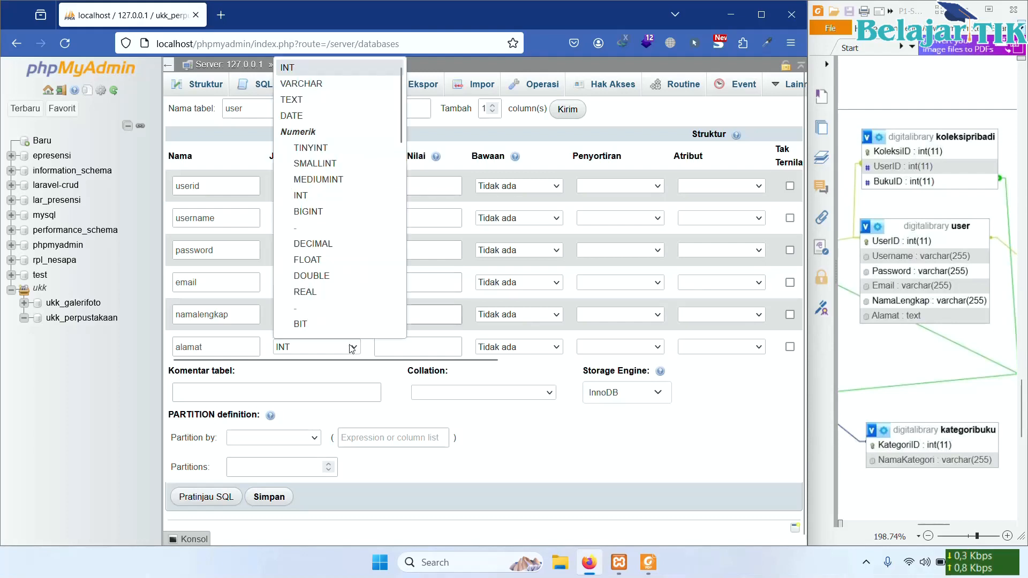
left_click(335, 111)
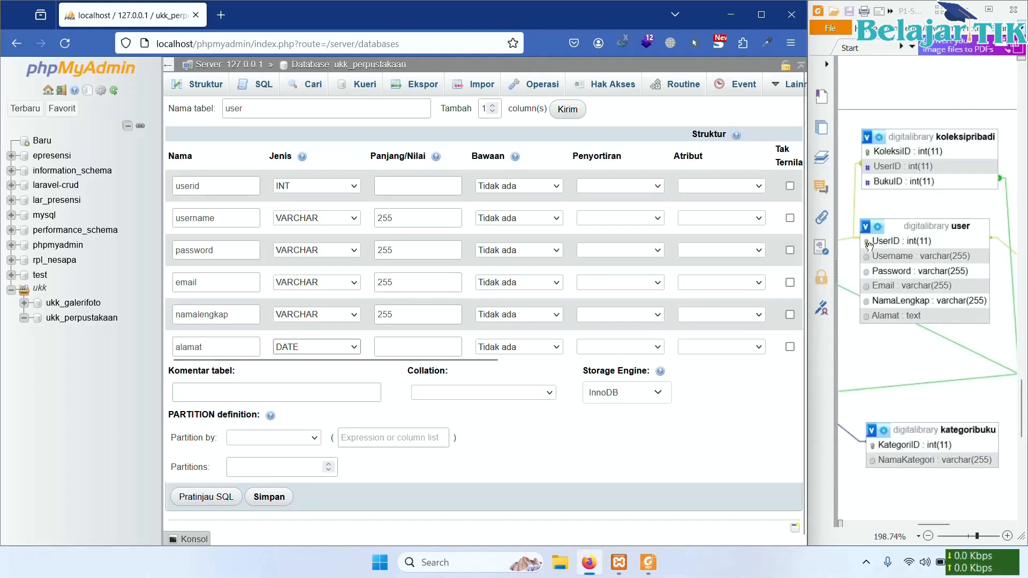
- Make userid the auto-increment PRIMARY key and save the user table
left_click_drag(494, 358, 629, 353)
left_click(619, 189)
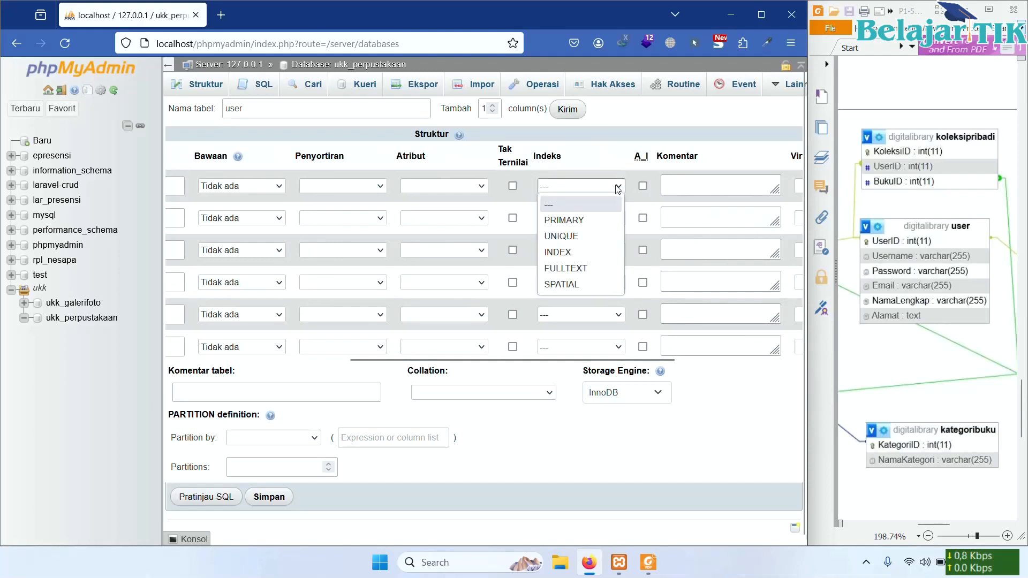
left_click(608, 220)
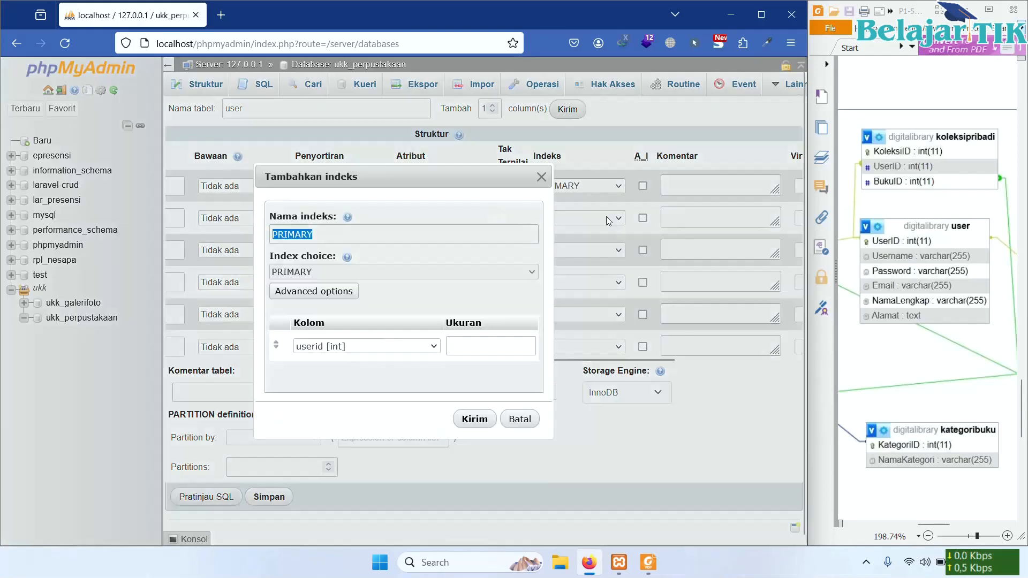
left_click(482, 420)
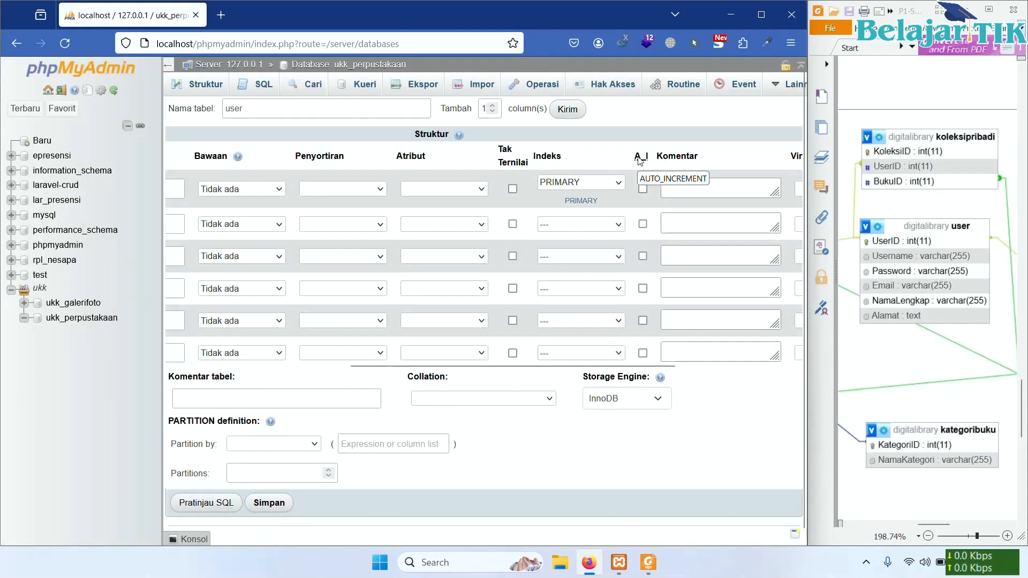
left_click(643, 188)
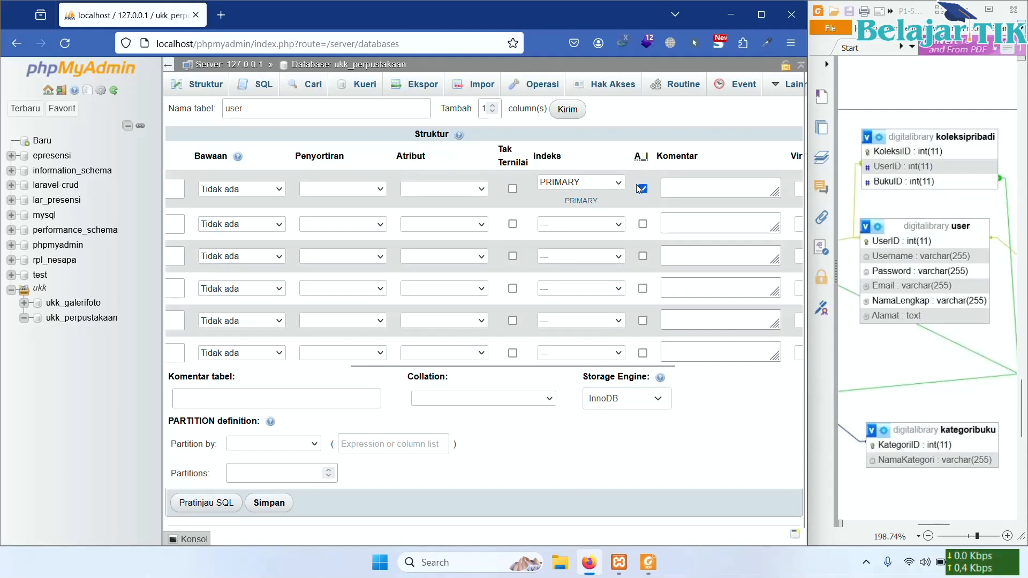
left_click_drag(619, 367, 420, 375)
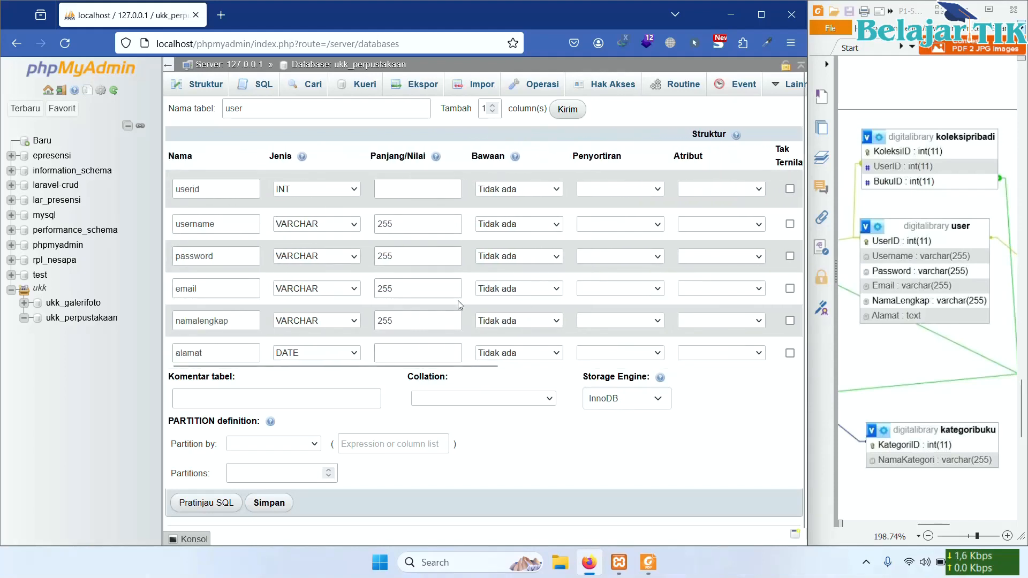
left_click(277, 506)
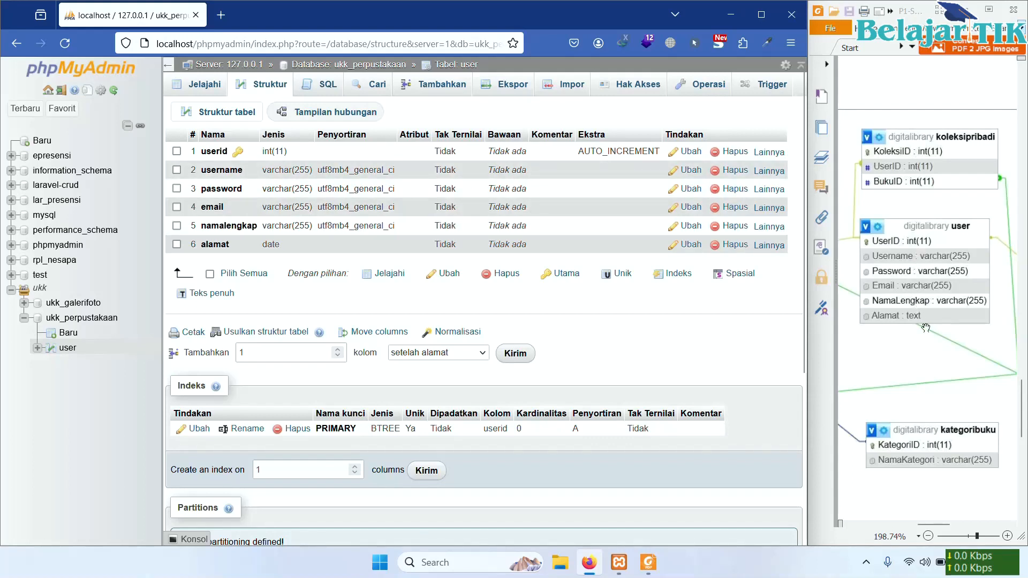
- Start a new table named kategoribuku in the ukk_perpustakaan database, following the relation diagram
scroll(941, 334, "down", 1)
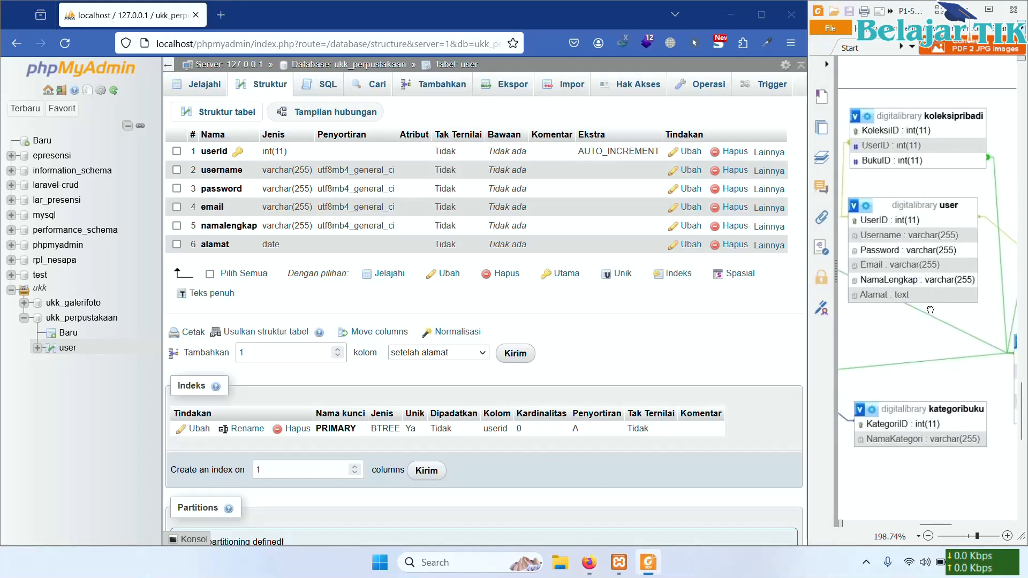
mouse_move(906, 287)
left_mouse_down()
mouse_move(942, 303)
mouse_move(983, 303)
mouse_move(950, 289)
mouse_move(1000, 285)
left_mouse_up()
mouse_move(967, 325)
left_mouse_down()
mouse_move(982, 287)
mouse_move(942, 319)
mouse_move(925, 294)
left_mouse_up()
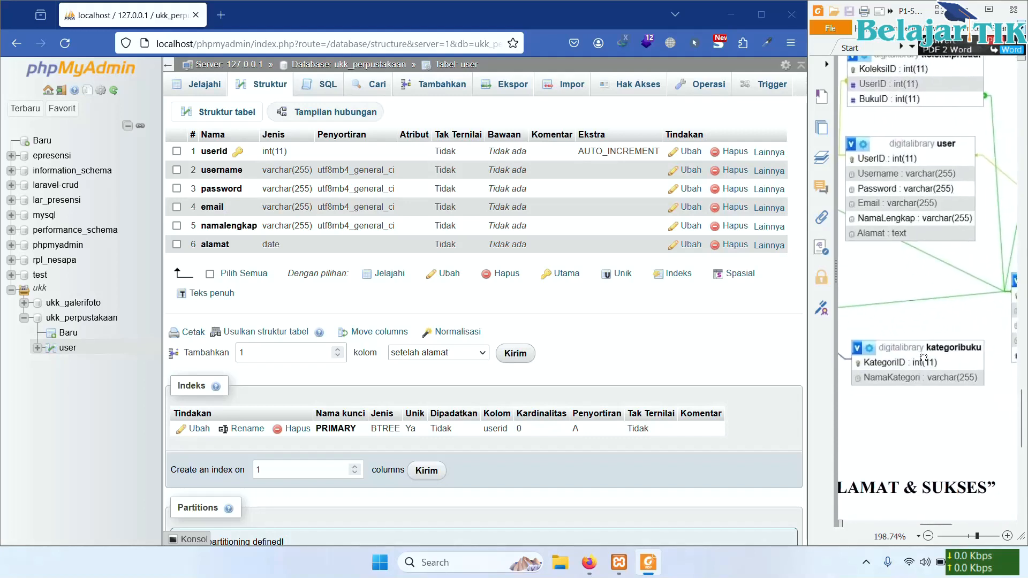
left_click_drag(931, 348, 931, 336)
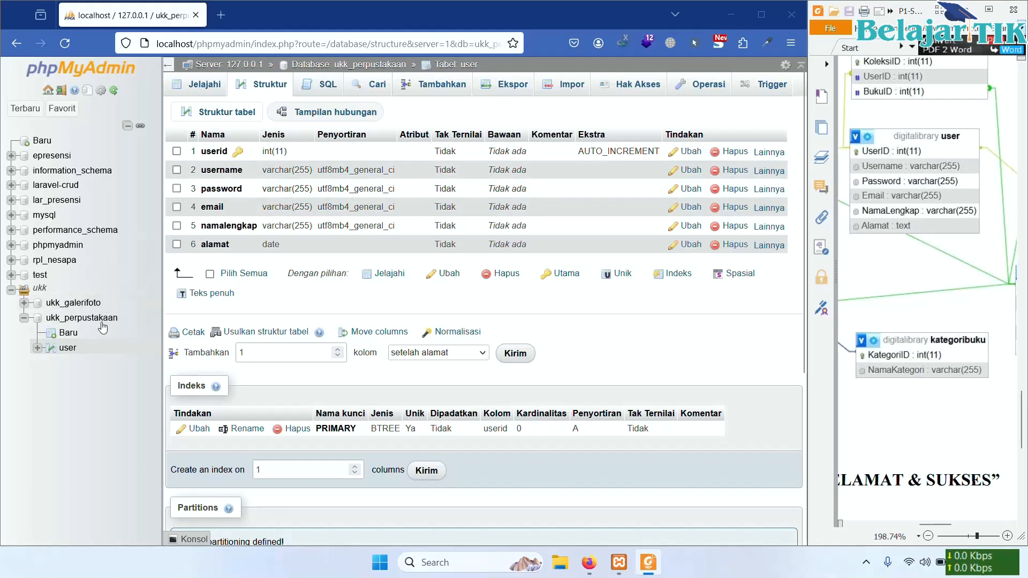
left_click(72, 335)
left_click(283, 114)
type("kategoribuku")
- Name the first two columns of the kategoribuku table kategoriid and namakategori
key("Tab")
key("Tab")
key("Tab")
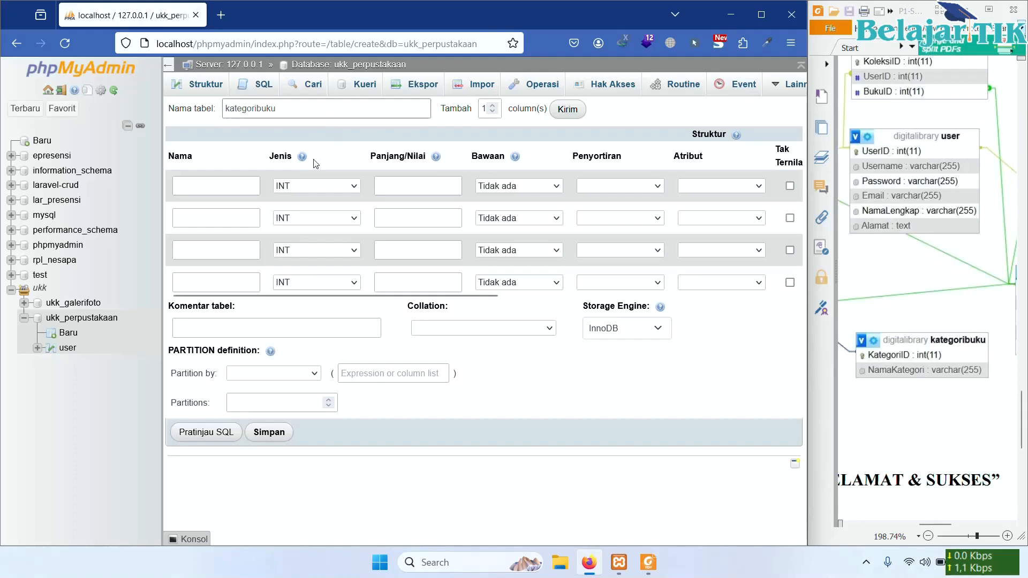
type("kategori")
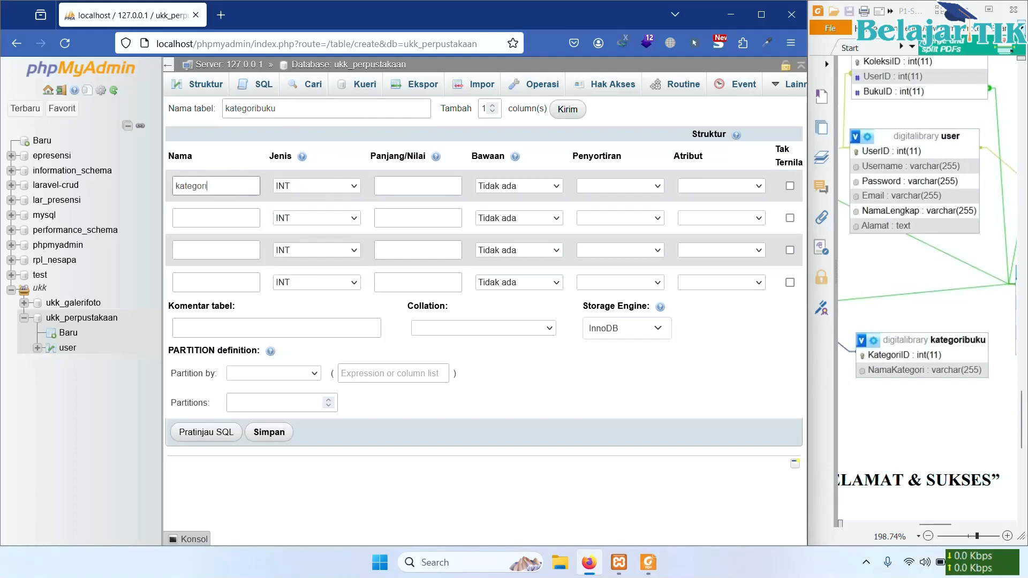
left_click(259, 220)
type("namakategori")
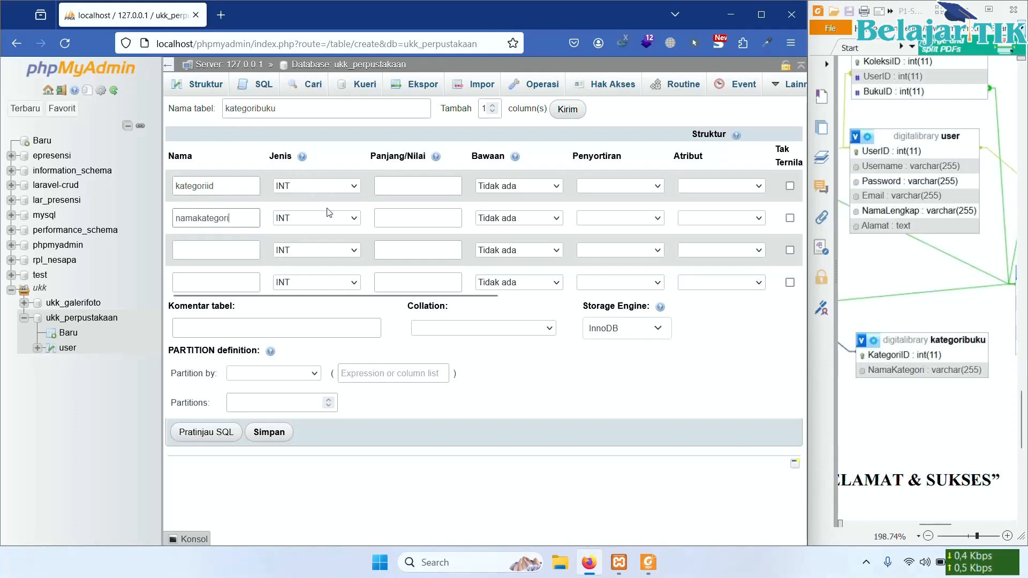
- Set the namakategori column to type VARCHAR with a length of 255
left_click(349, 218)
left_click(353, 255)
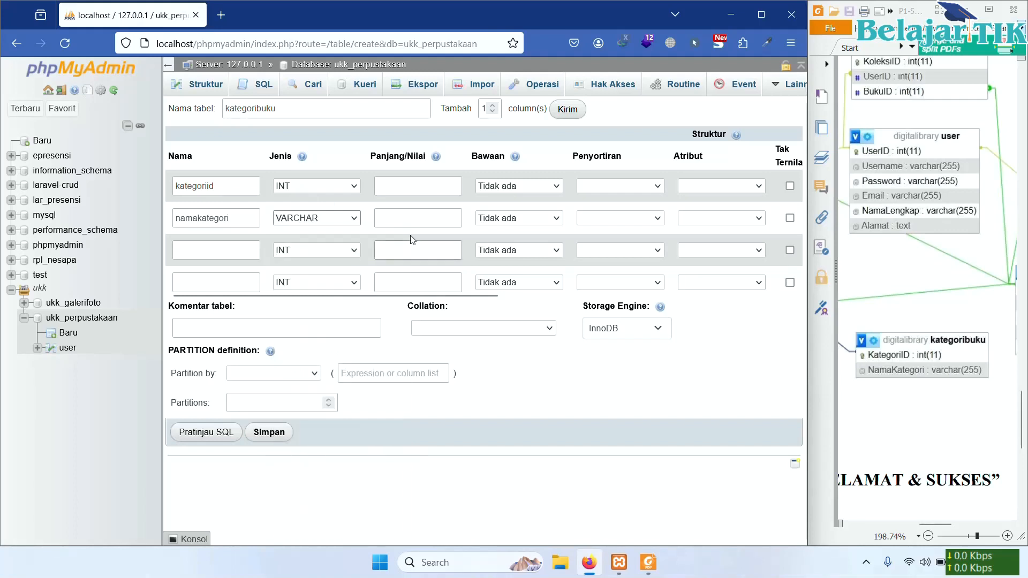
left_click(405, 217)
type("255")
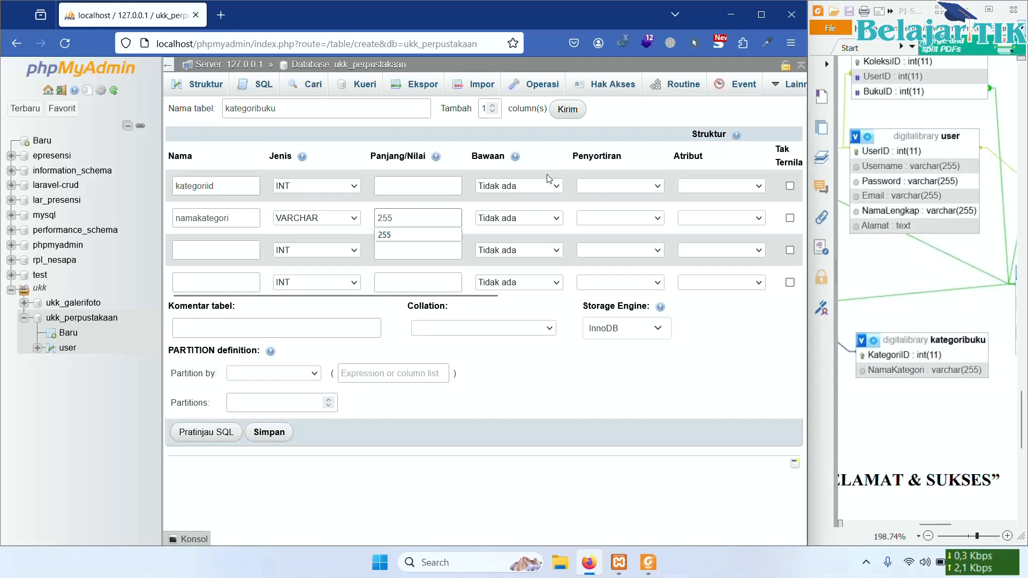
- Make kategoriid the auto-increment PRIMARY key and save the kategoribuku table
left_click_drag(399, 295, 535, 296)
left_click(661, 186)
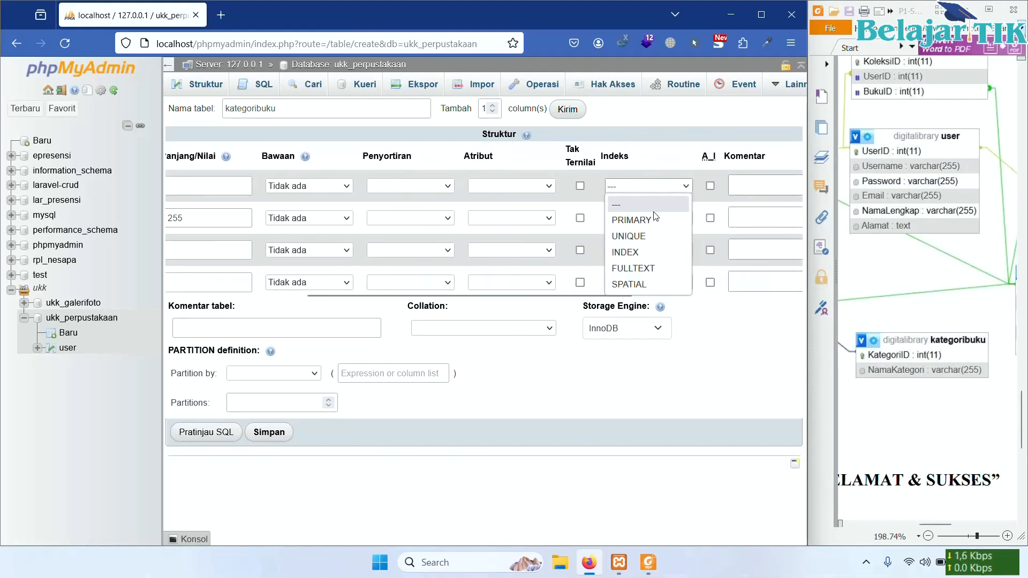
left_click(654, 222)
left_click(475, 419)
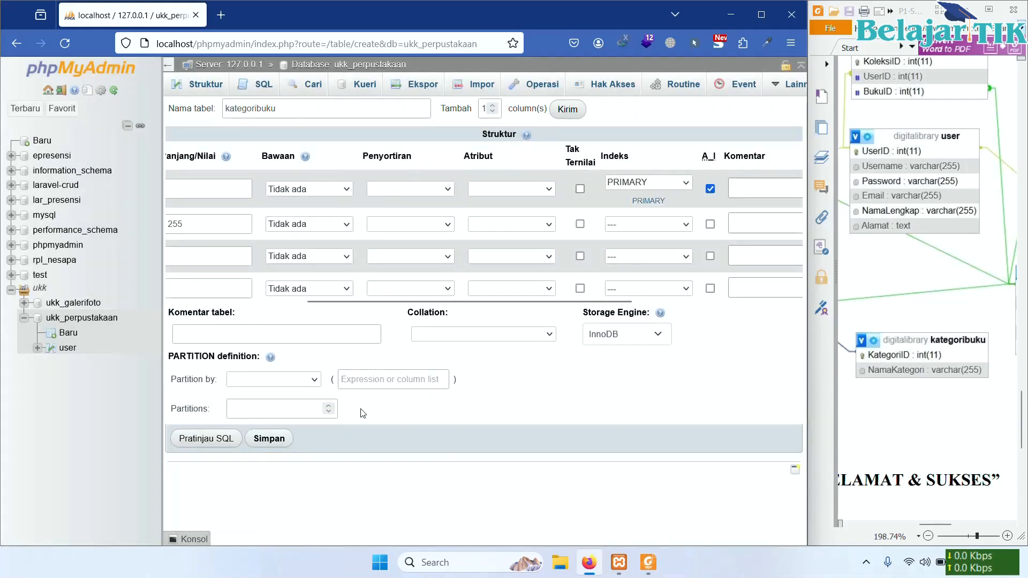
left_click(268, 439)
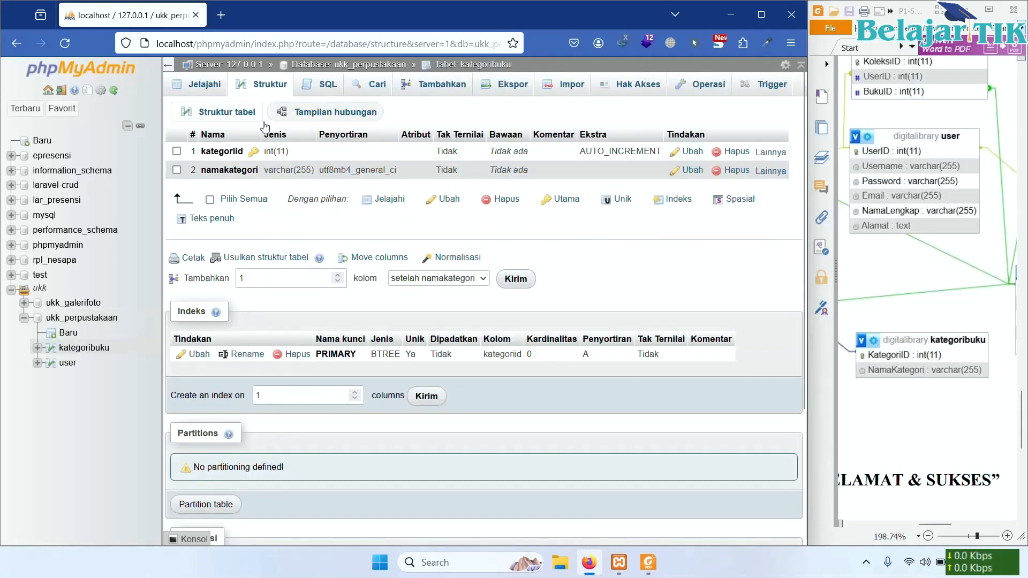
- Find the buku table in the relation diagram and start a new table named buku in ukk_perpustakaan
left_click_drag(931, 334, 951, 307)
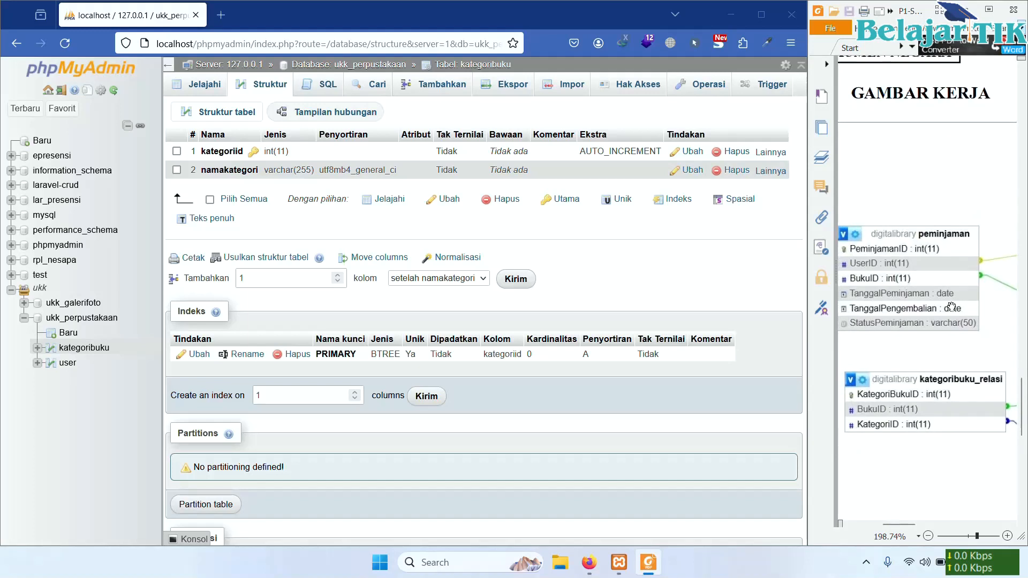
scroll(951, 307, "right", 5)
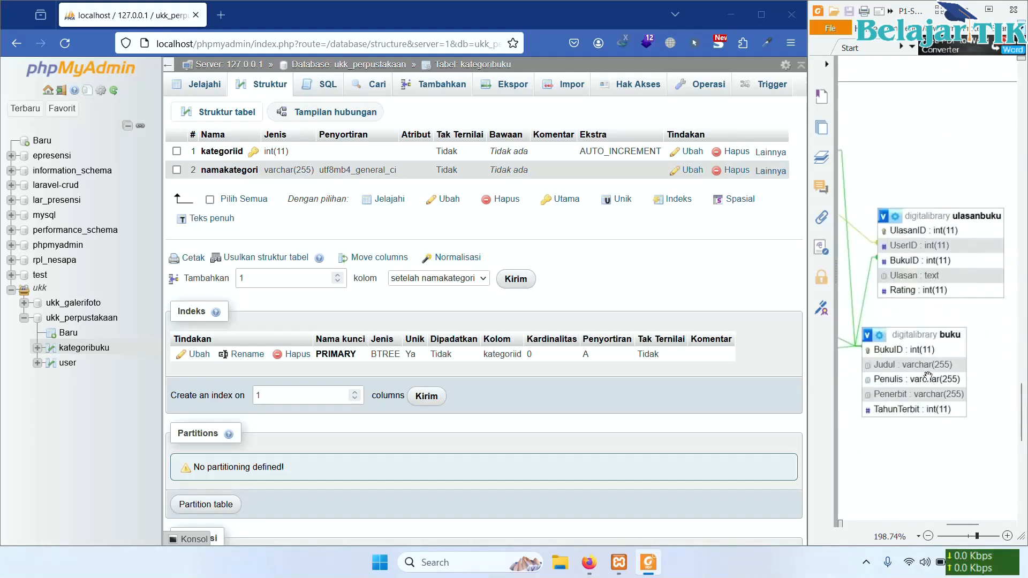
left_click(68, 332)
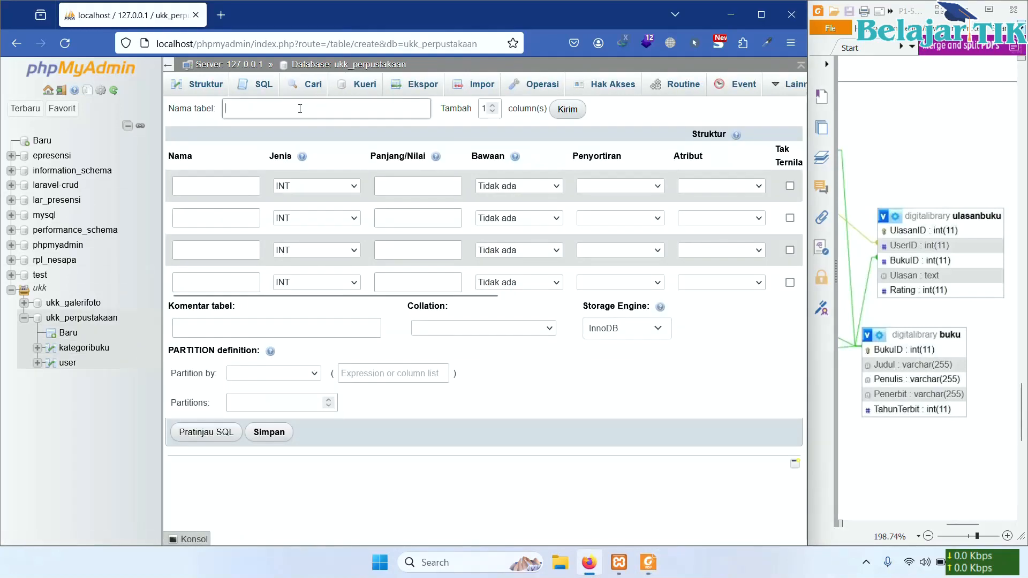
type("buku")
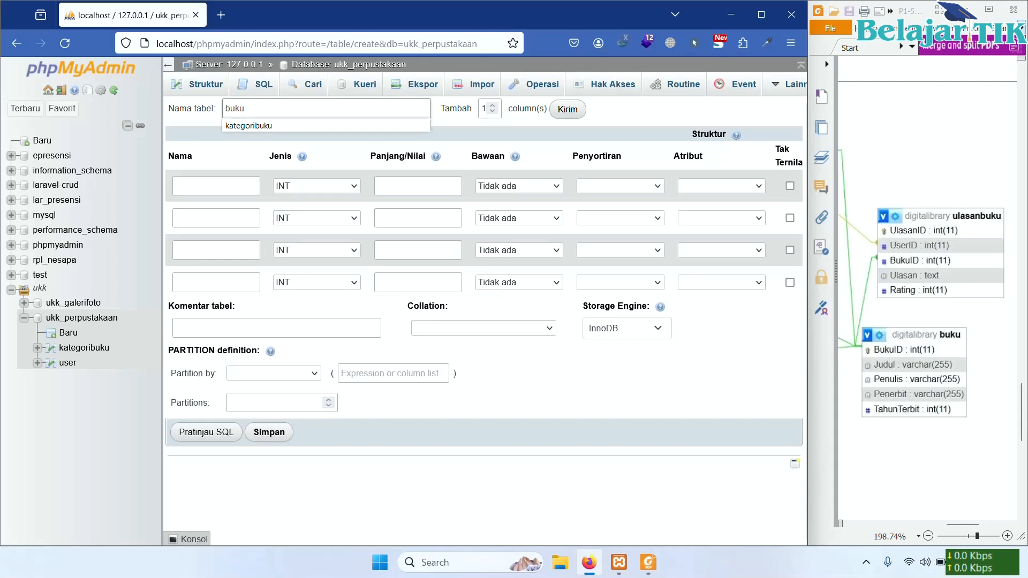
- Name the first four columns of the buku table bukuid, judul, penulis and penerbit
left_click(216, 186)
type("b")
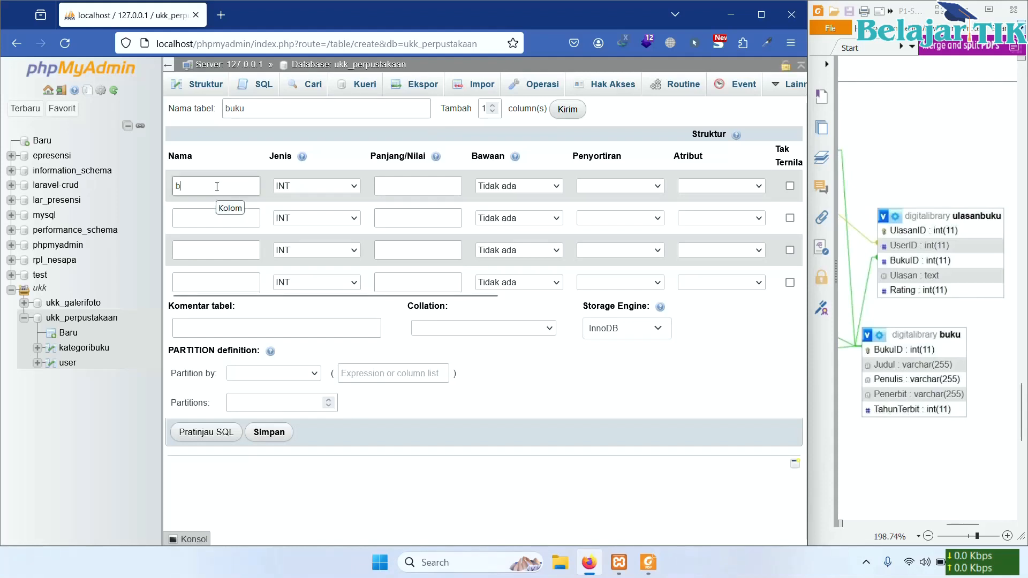
type("ukuid")
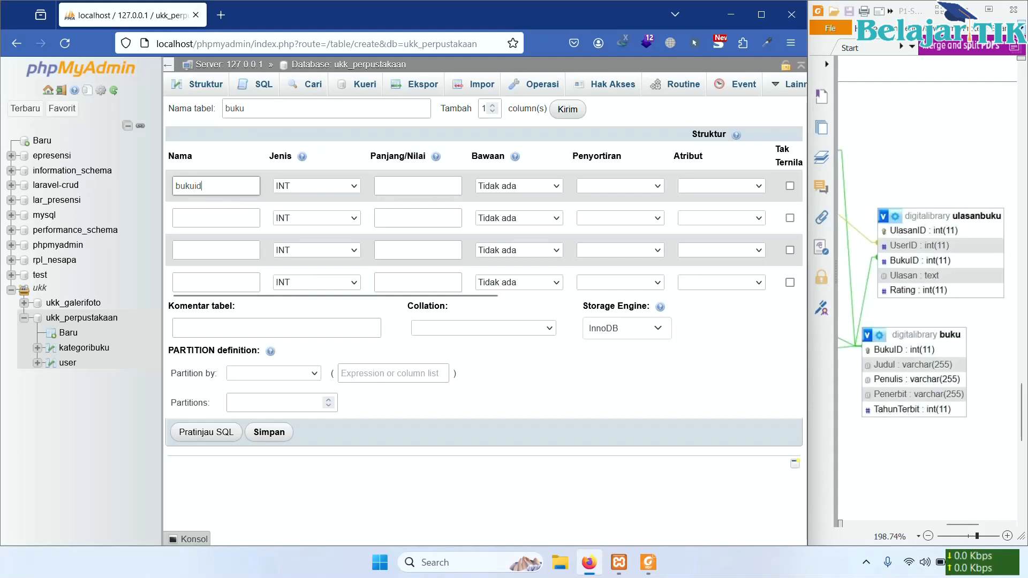
left_click(201, 218)
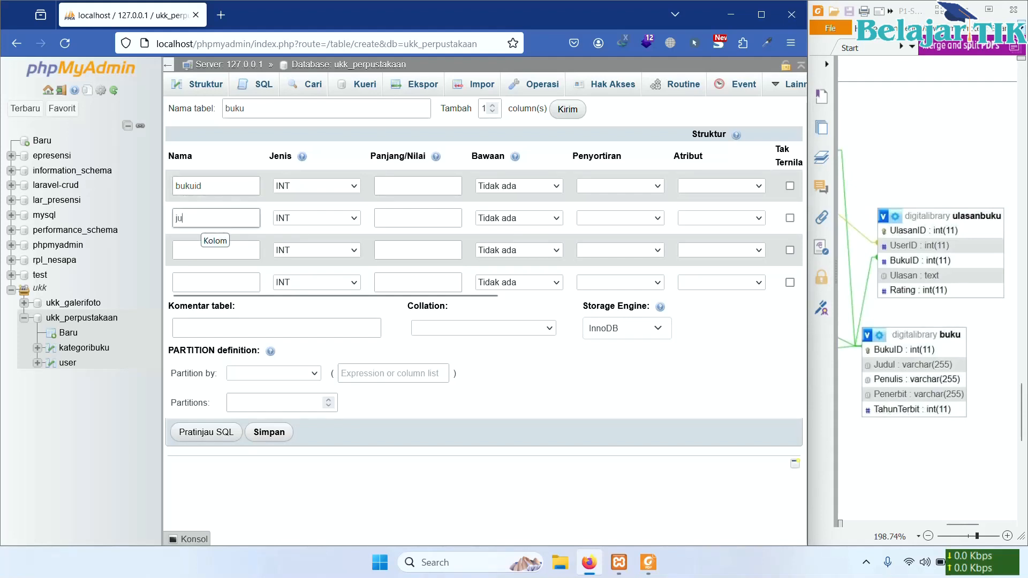
left_click(205, 248)
type("peni")
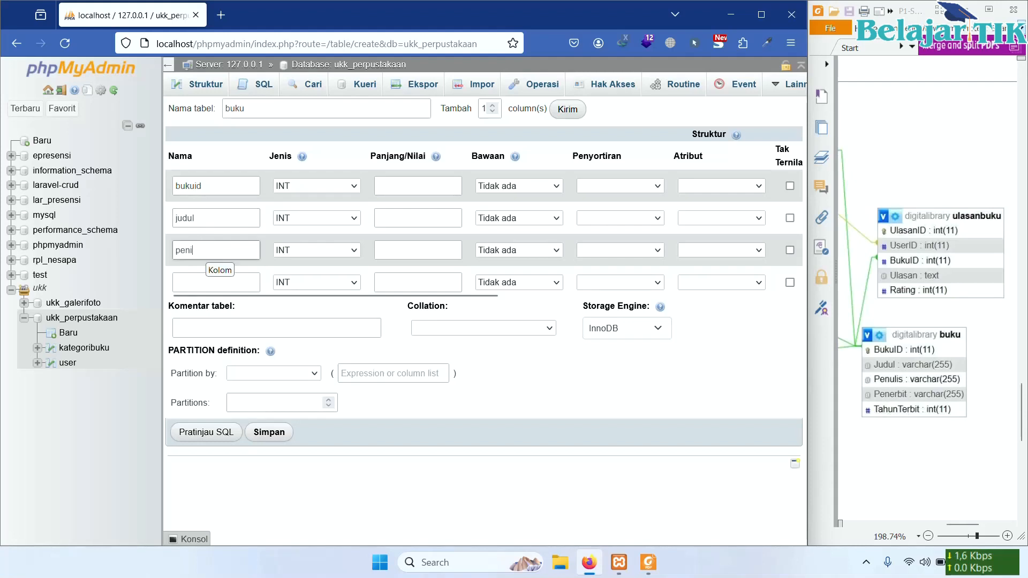
key("BackSpace")
type("ulis")
left_click(196, 278)
type("penerbi")
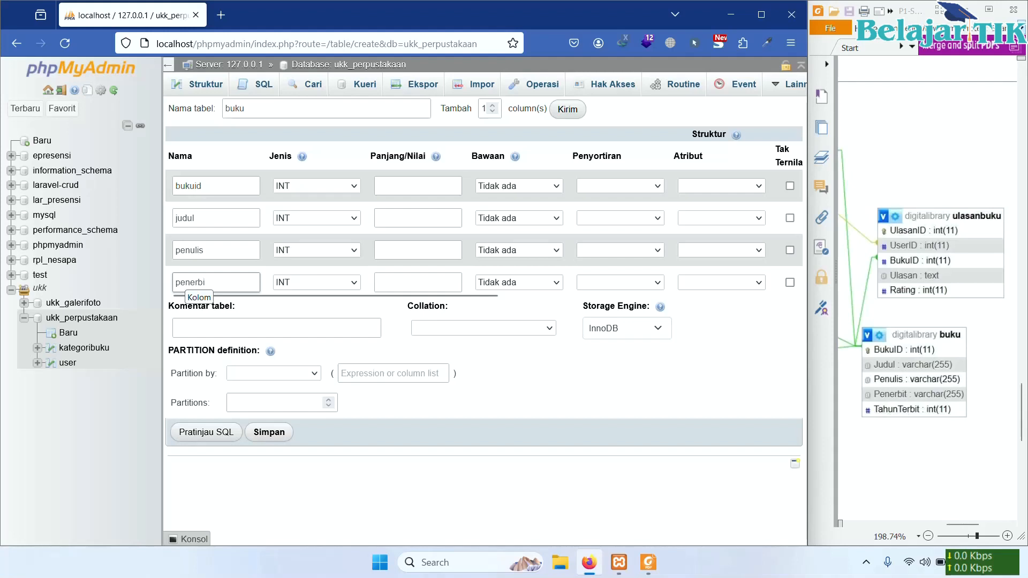
type("t")
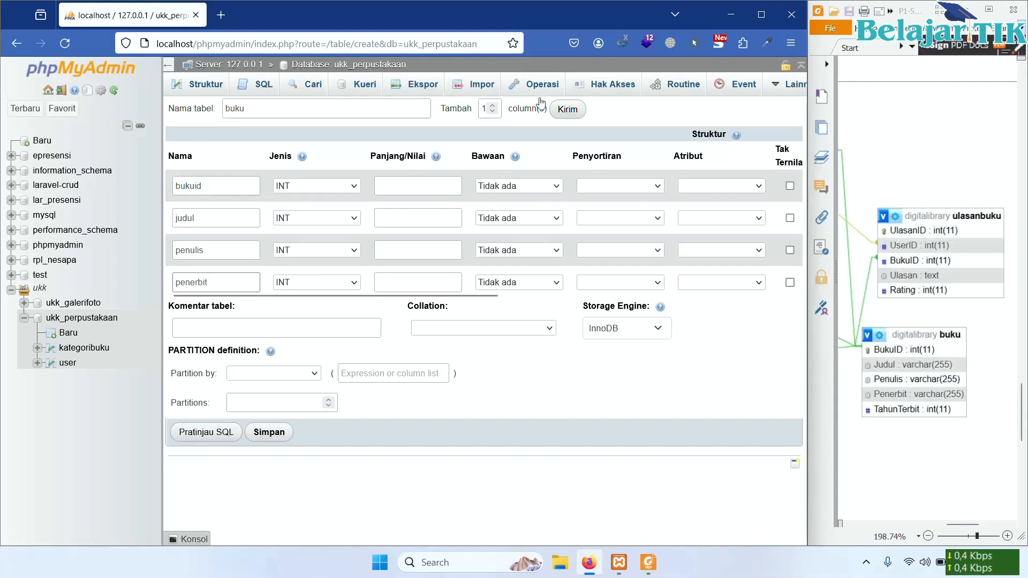
- Add a fifth column to the buku table and name it tahunterbit
left_click(567, 109)
left_click(232, 310)
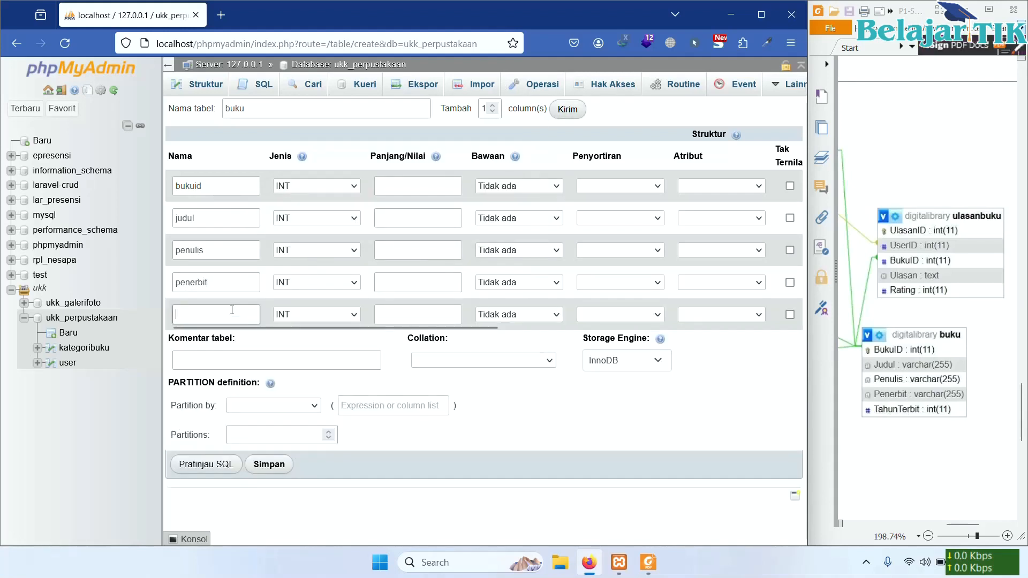
type("tahubnnterbit")
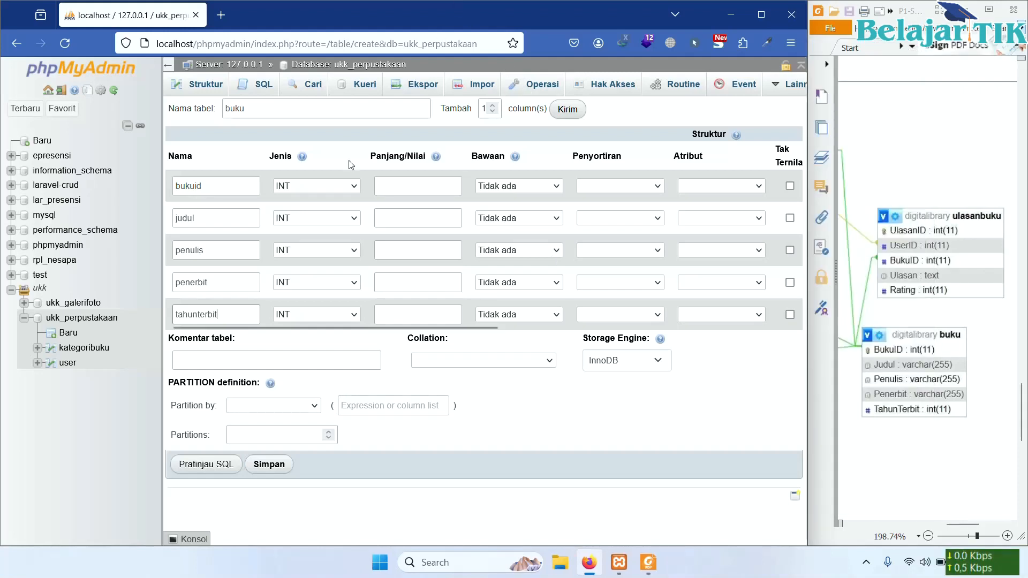
- Set the data type of the judul, penulis and penerbit columns to VARCHAR
left_click(353, 216)
left_click(352, 253)
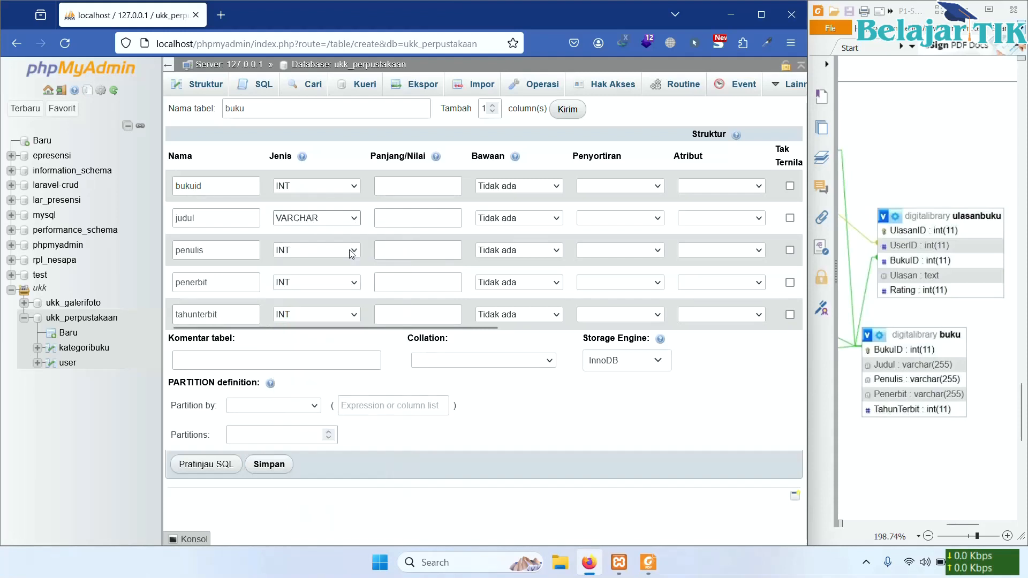
left_click(352, 253)
left_click(338, 284)
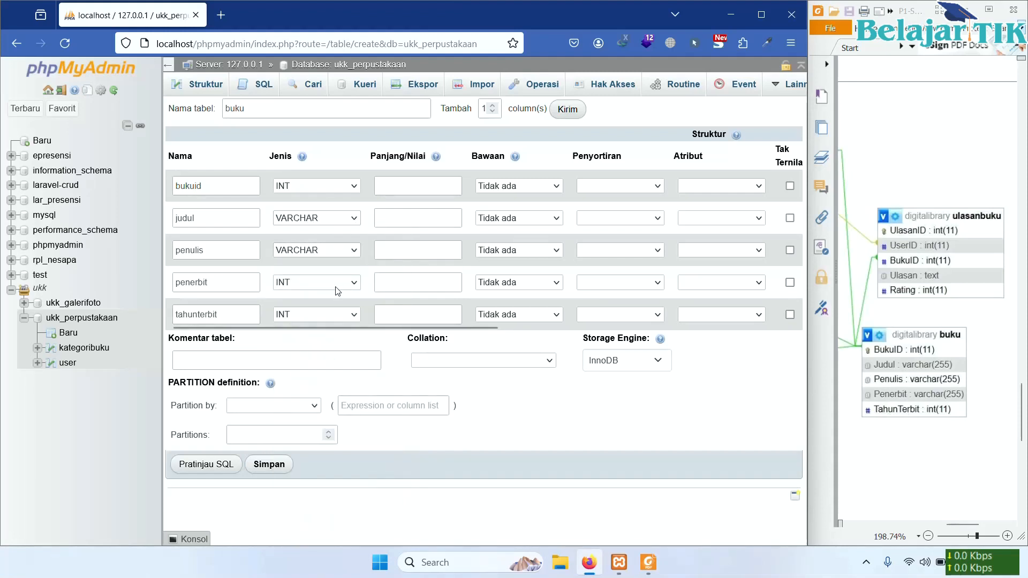
left_click(336, 288)
left_click(340, 315)
- Set the length of the judul, penulis and penerbit columns to 255
left_click(451, 209)
type("255")
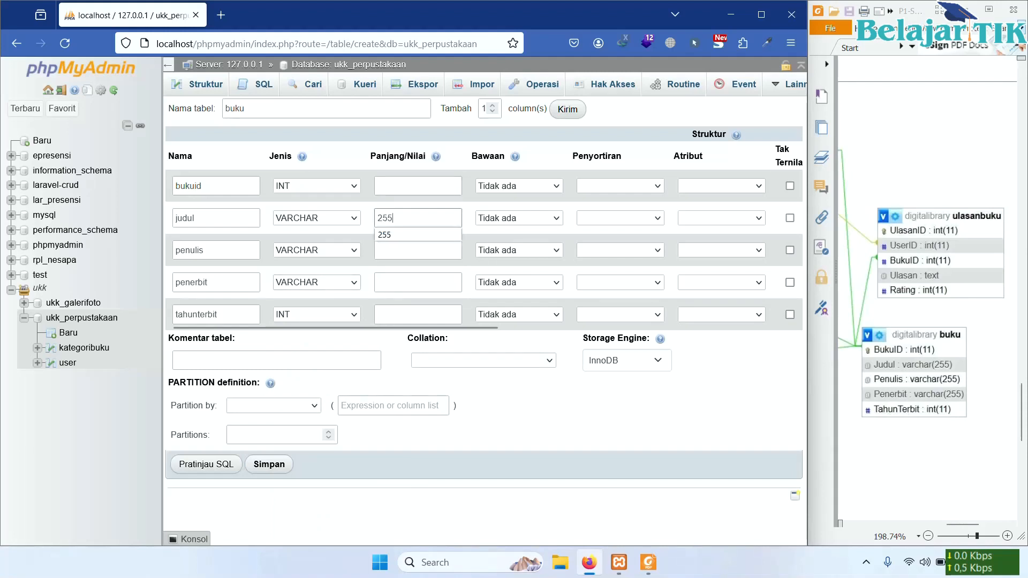
left_click(453, 247)
type("255")
left_click(429, 281)
type("255")
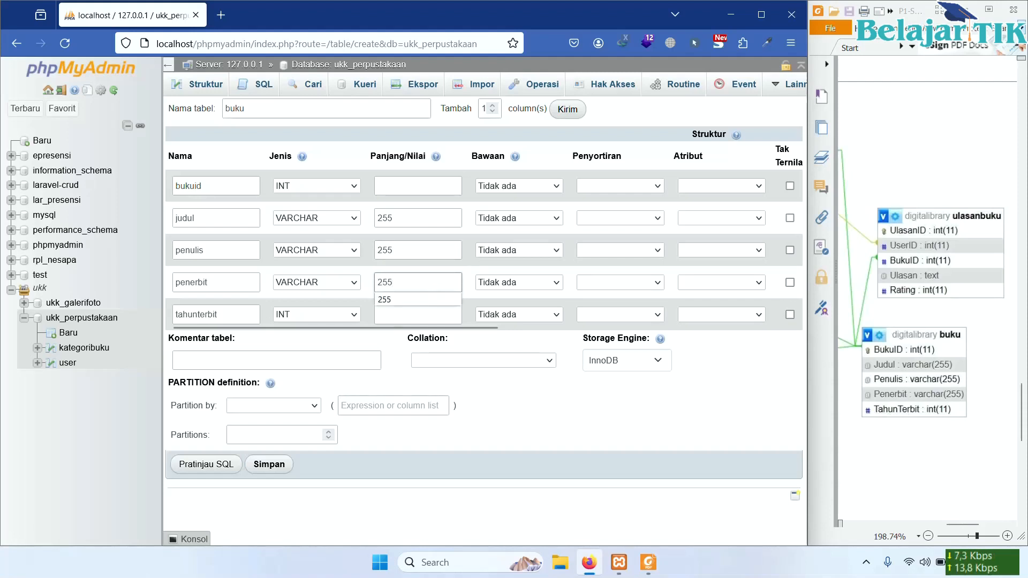
- Make bukuid the auto-incrementing primary key of the buku table and save the table
left_click(574, 418)
left_click_drag(411, 327, 605, 331)
left_click(589, 187)
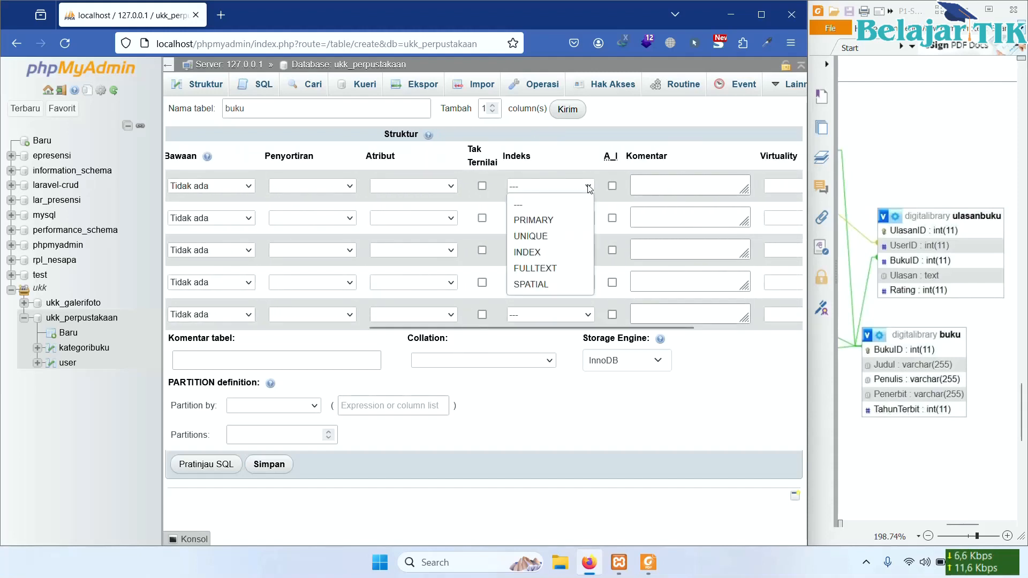
left_click(573, 219)
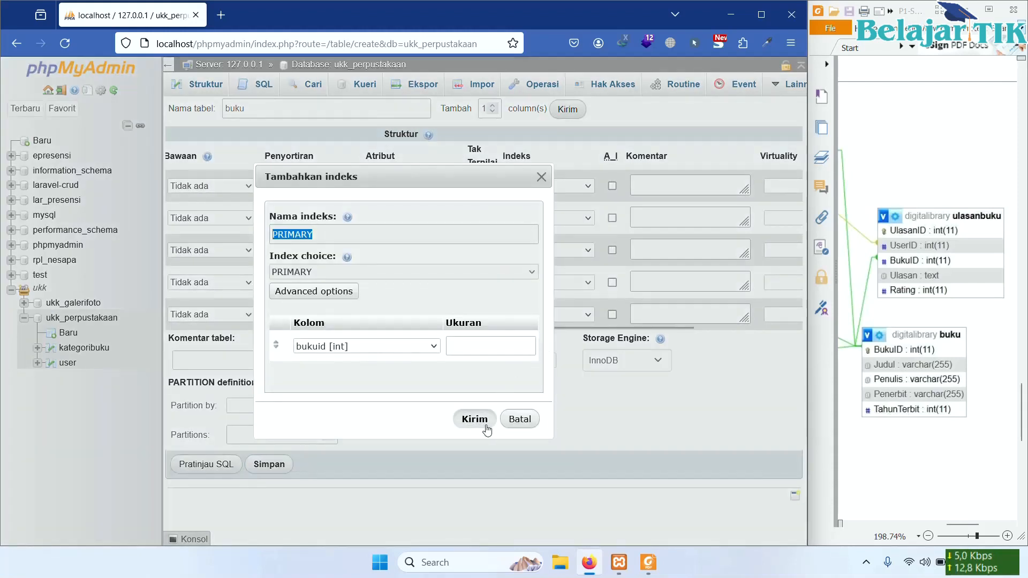
left_click(475, 419)
left_click(611, 189)
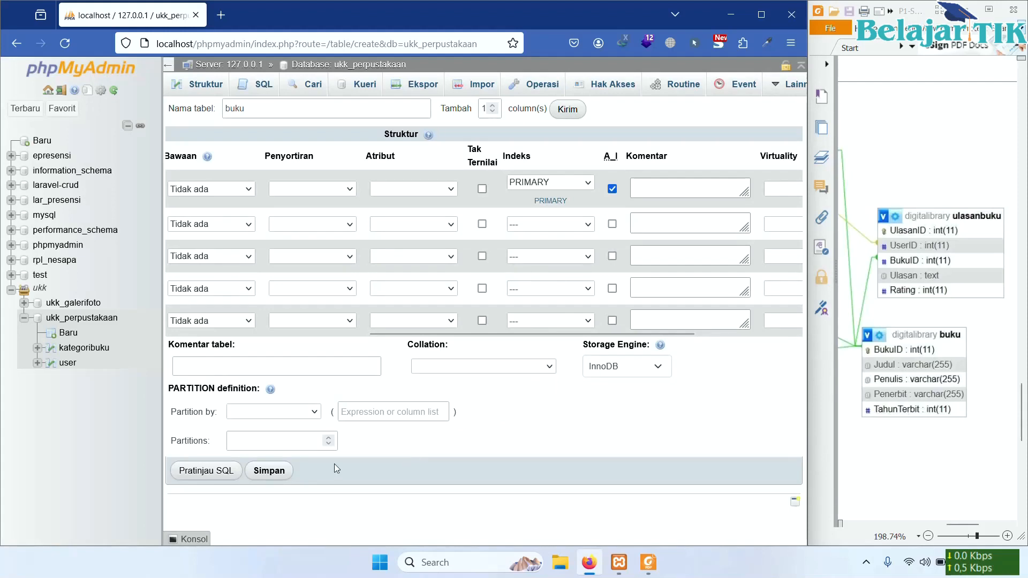
left_click(276, 472)
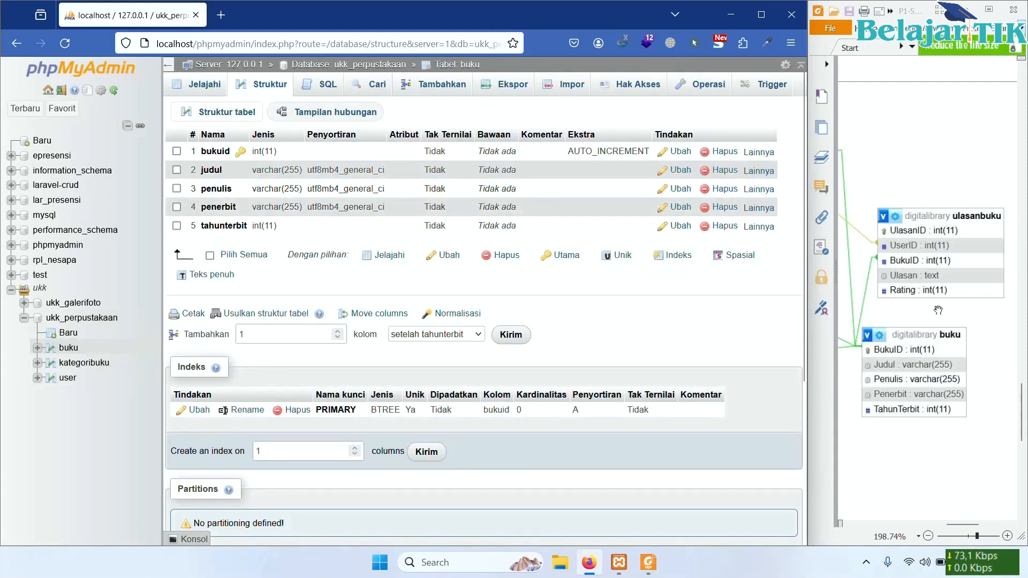
- Start a new table in ukk_perpustakaan and name it koleksipribadi, following the relation diagram
left_click_drag(929, 316, 962, 337)
left_click_drag(920, 295, 946, 292)
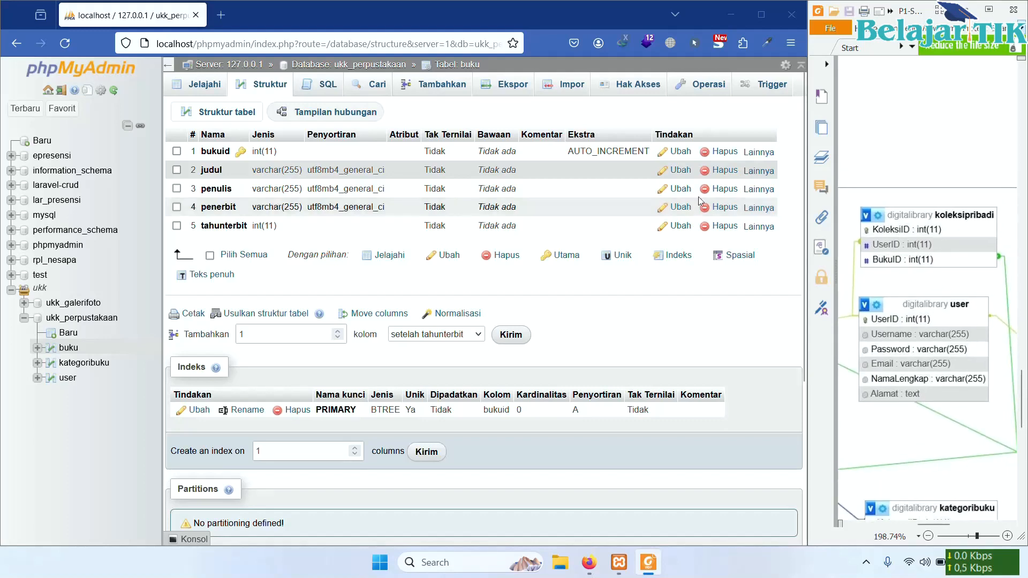
left_click(67, 333)
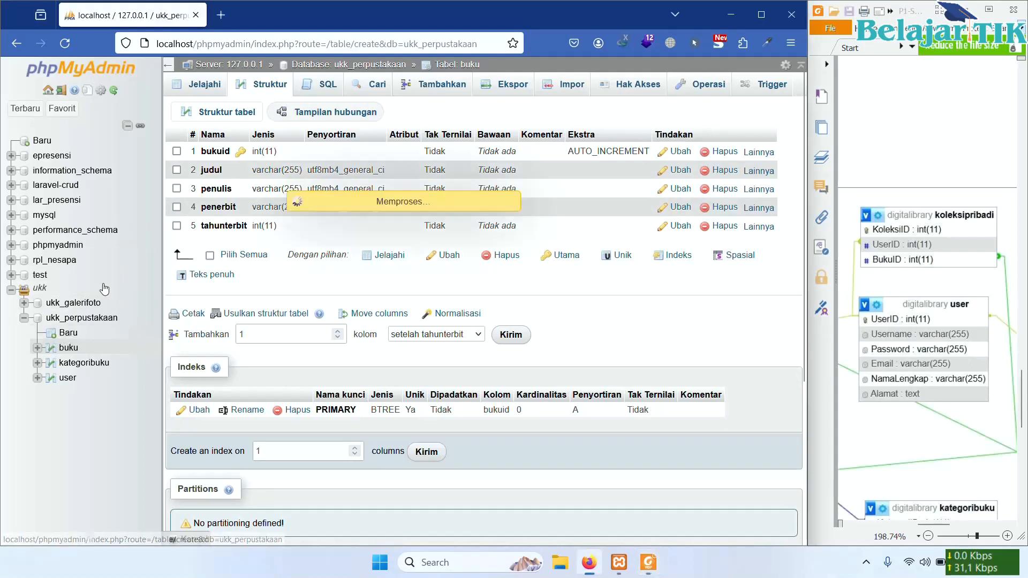
left_click(262, 113)
type("koleksipribadi")
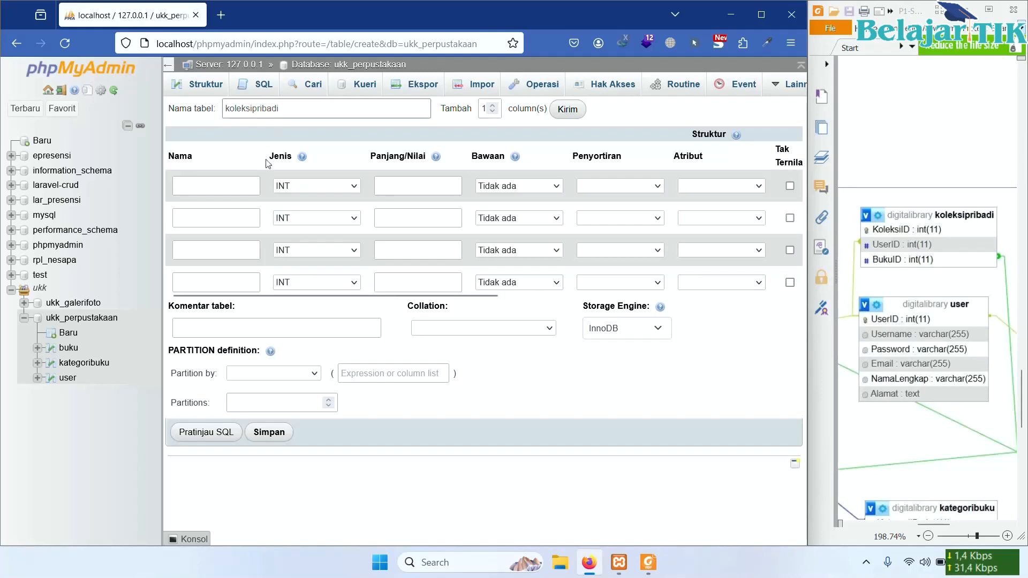
- Name the first three columns of the koleksipribadi table koleksiid, userid and bukuid
left_click(252, 187)
type("koleksiid")
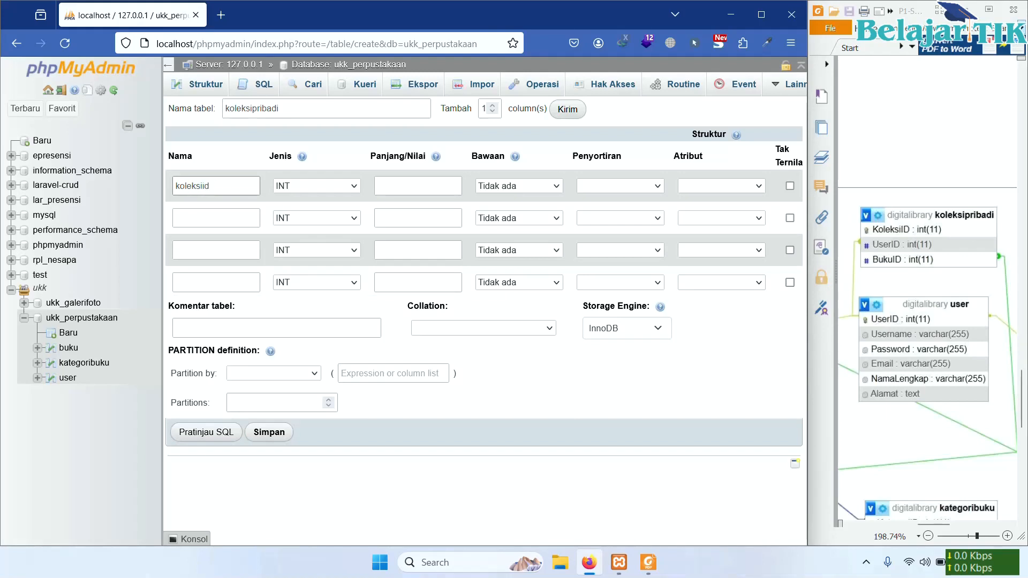
left_click(253, 218)
type("u")
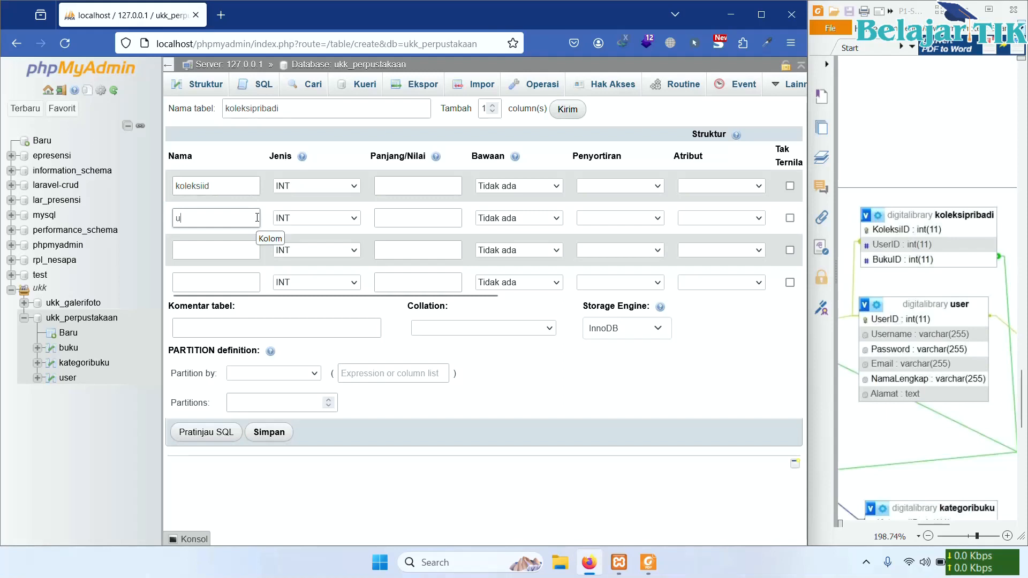
type("serid")
left_click(258, 245)
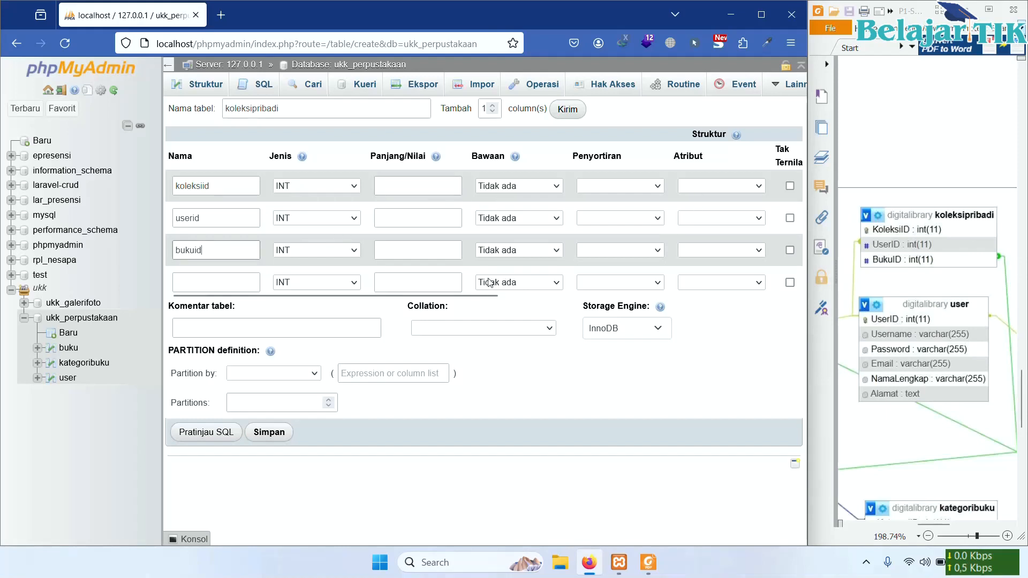
- Set a PRIMARY index on the koleksiid column
left_click_drag(489, 295, 665, 297)
left_click(617, 189)
key("Escape")
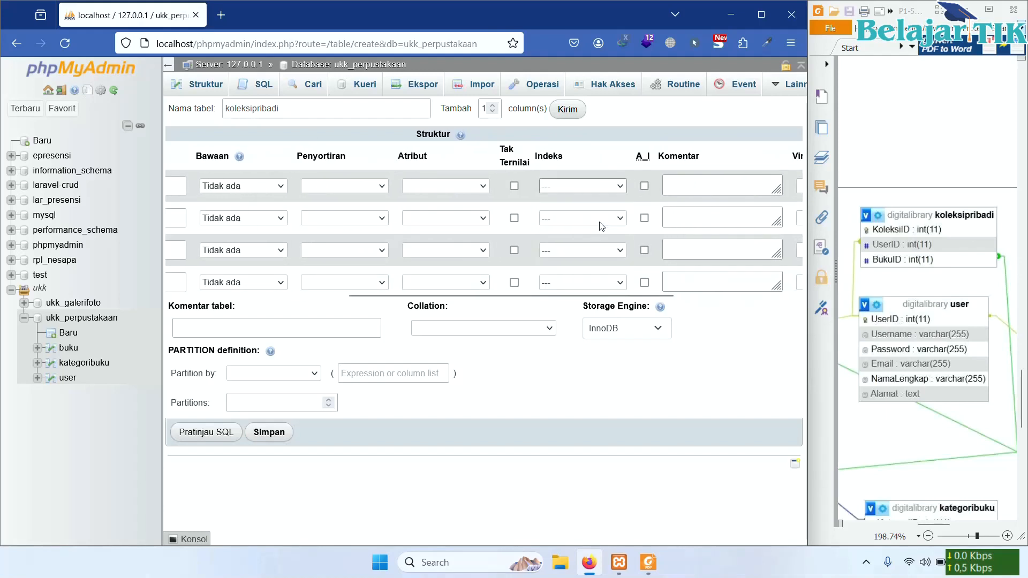
left_click(602, 226)
left_click(467, 418)
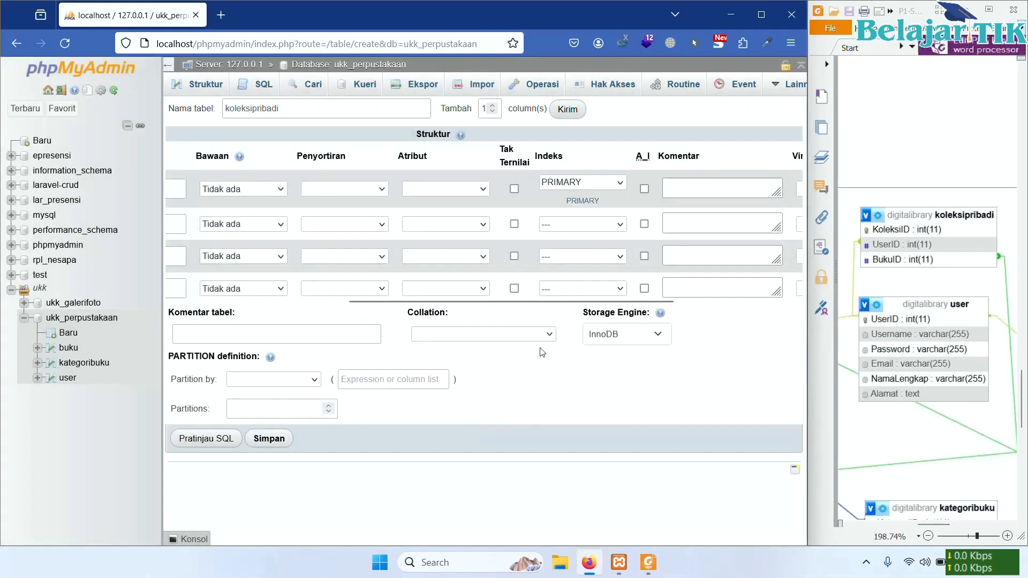
- Add a plain INDEX to the userid column of the koleksipribadi table
left_click_drag(605, 301, 411, 309)
right_click(411, 308)
key("Escape")
left_click(219, 230)
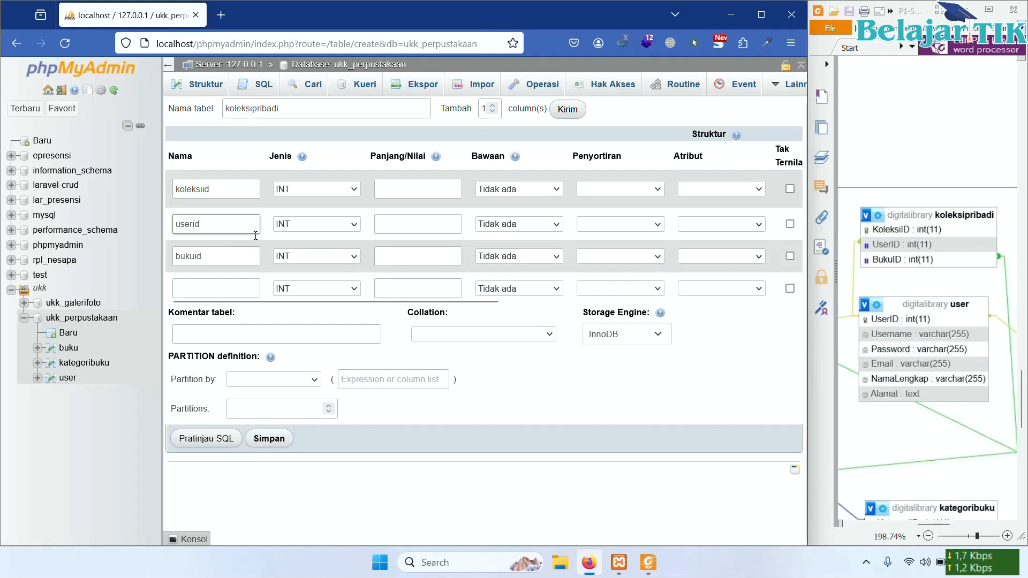
left_click_drag(398, 300, 536, 298)
left_click(650, 224)
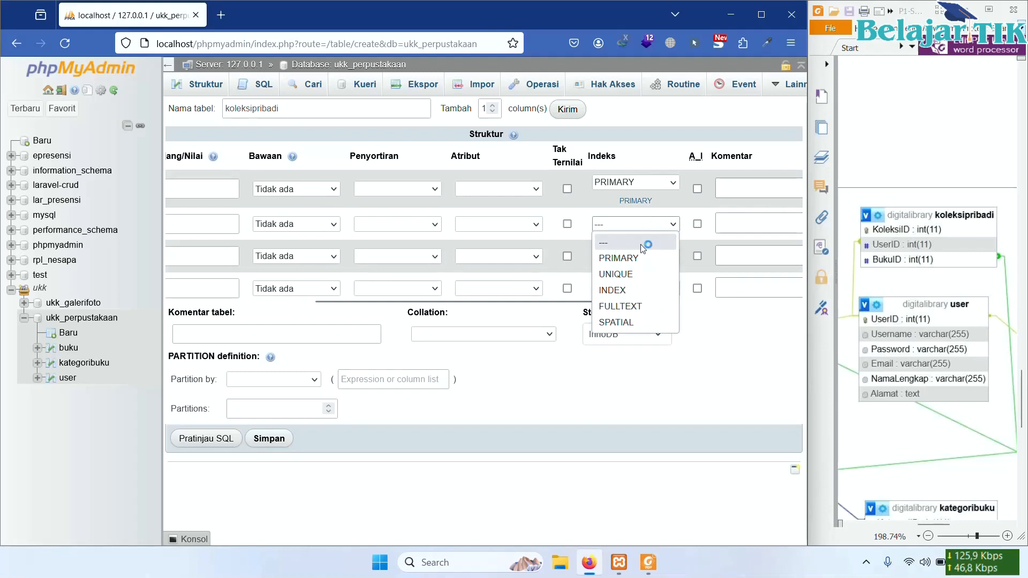
left_click(642, 290)
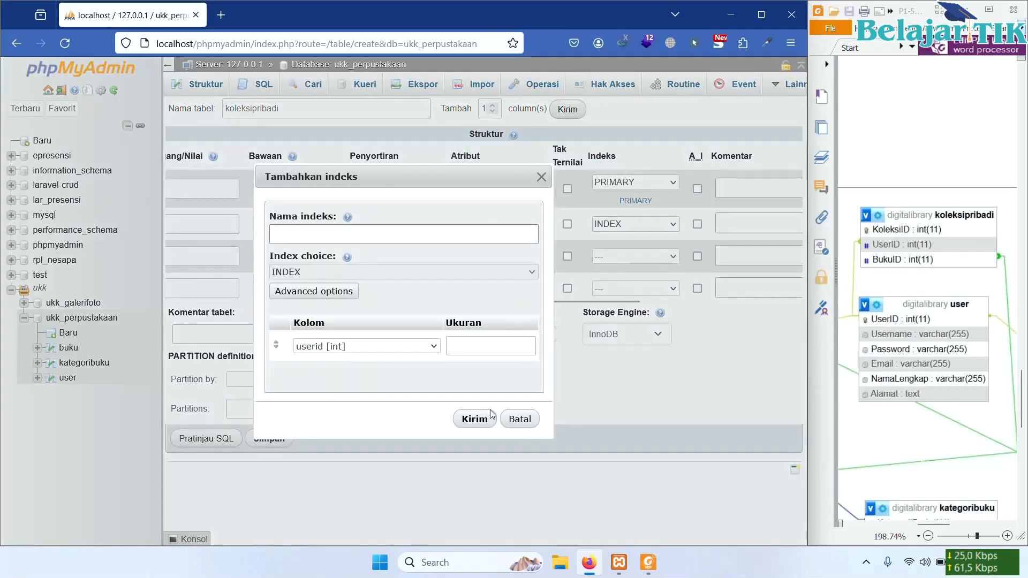
left_click(490, 411)
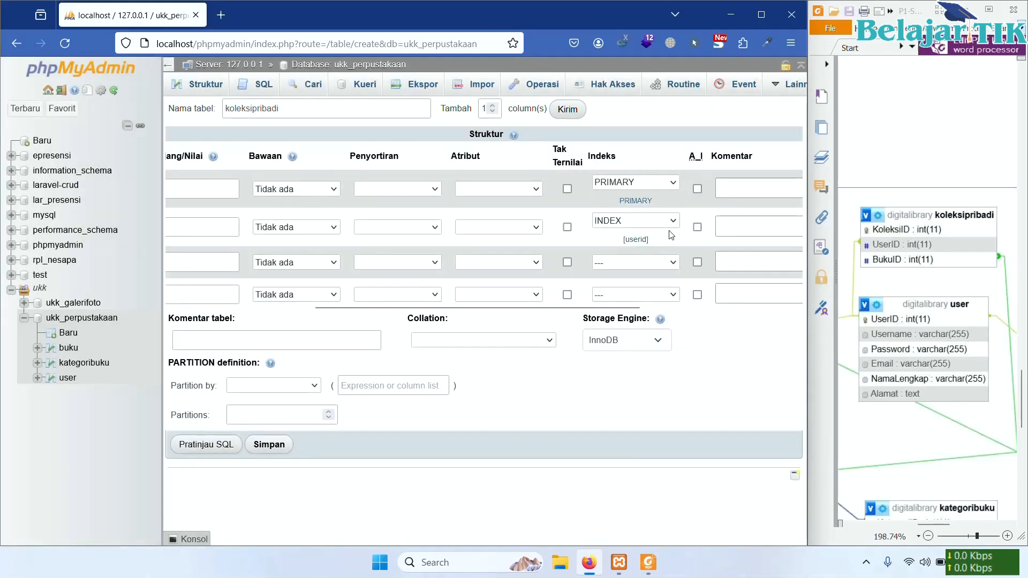
- Add a single-column INDEX to the bukuid column of the koleksipribadi table
left_click(666, 261)
left_click(618, 327)
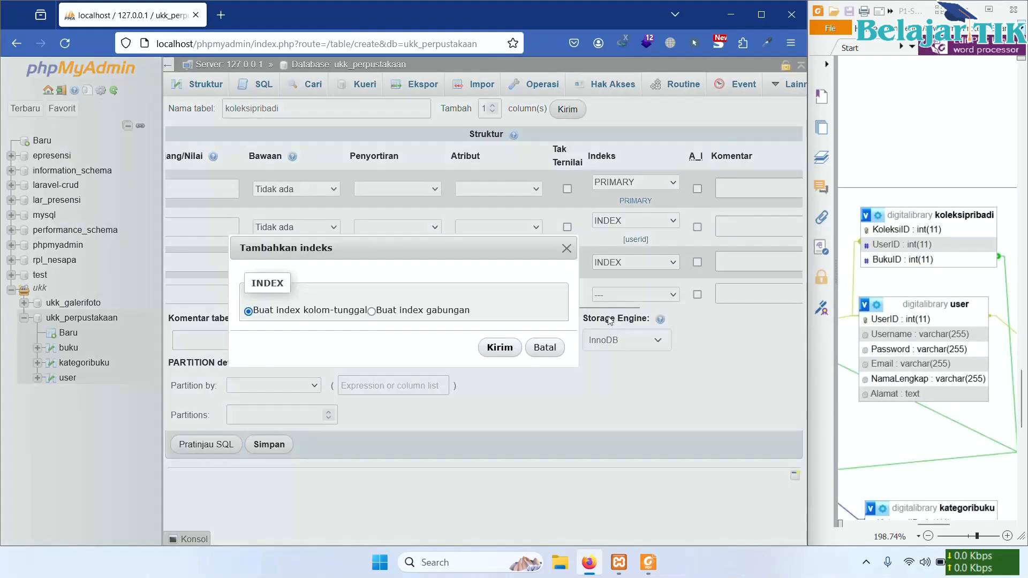
left_click(500, 347)
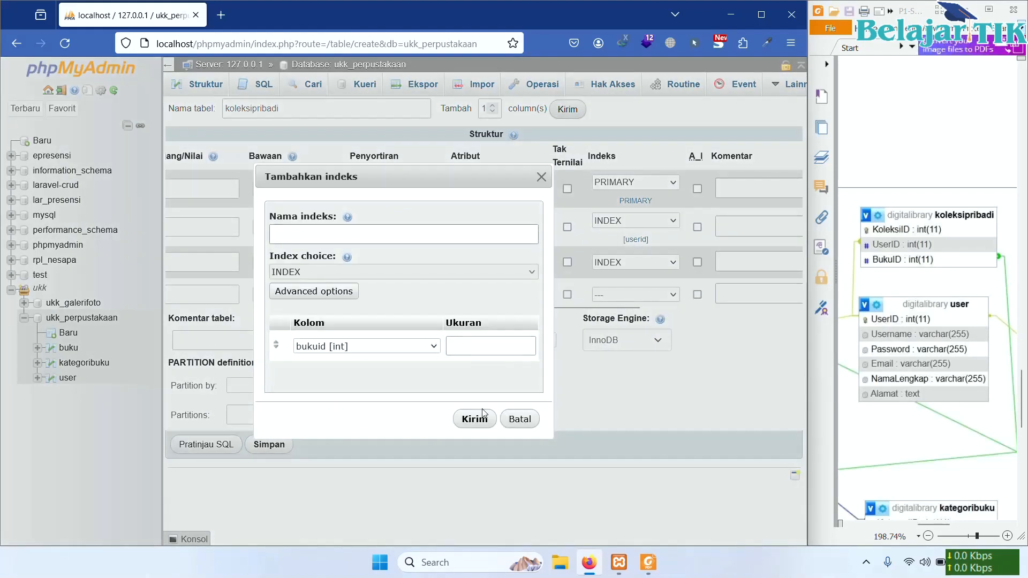
left_click(471, 351)
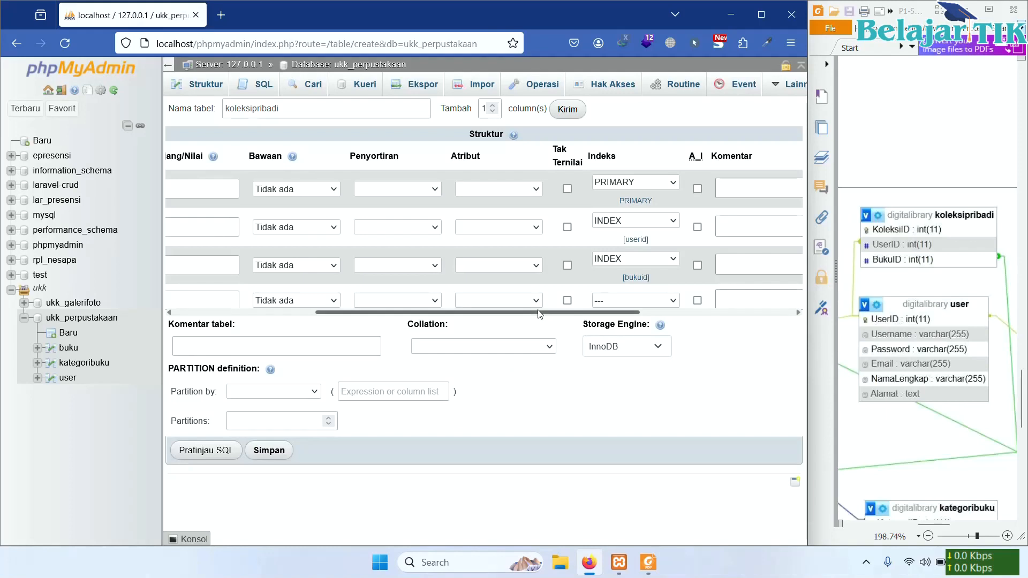
- Enable auto-increment for the koleksiid column and save the koleksipribadi table
scroll(536, 314, "left", 5)
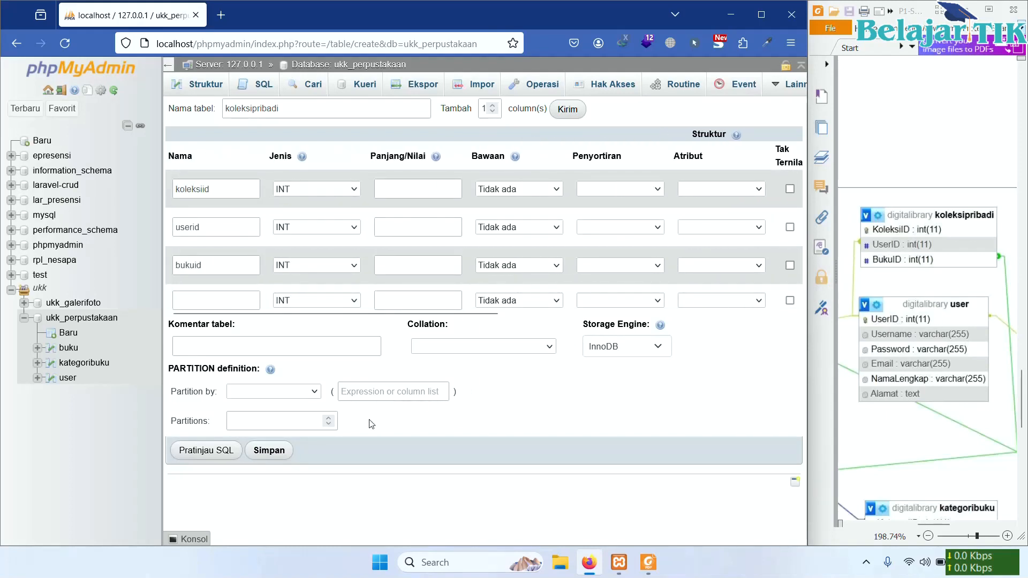
left_click_drag(527, 312, 658, 312)
left_click(641, 188)
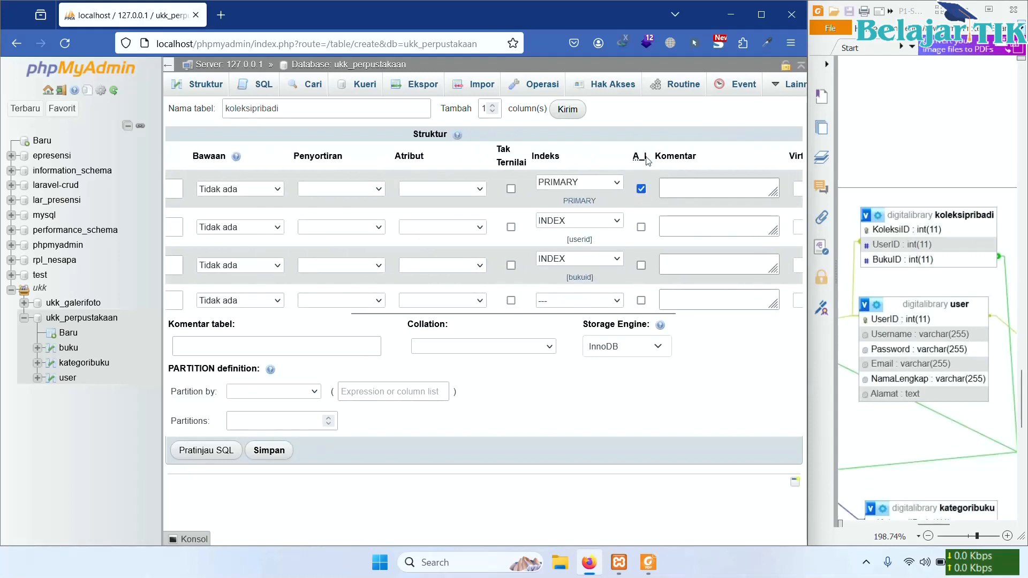
left_click(277, 453)
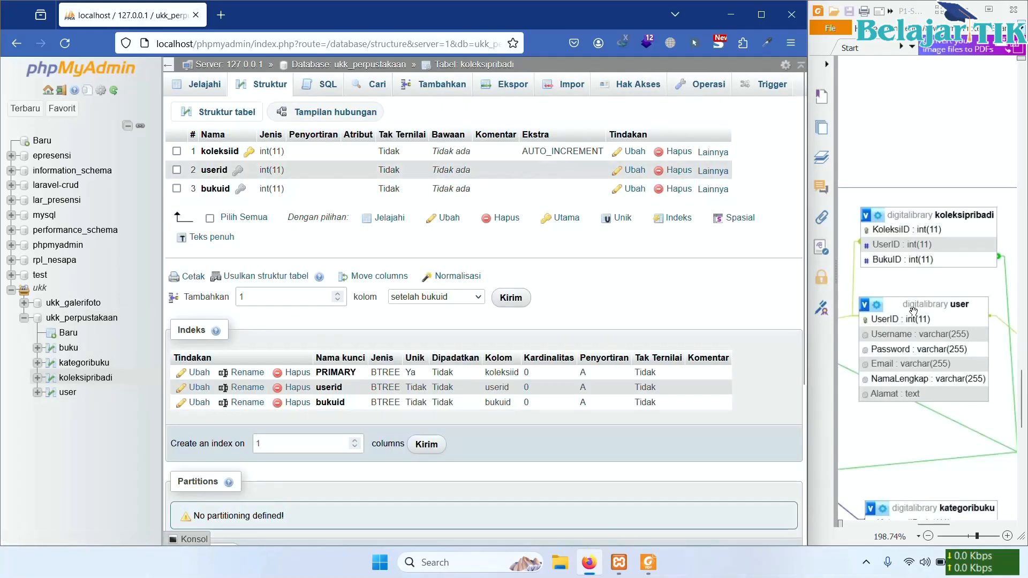
- Start a new table named peminjaman in ukk_perpustakaan and add two columns to its form, giving six column rows
scroll(957, 304, "left", 3)
scroll(985, 302, "up", 5)
scroll(967, 320, "down", 2)
scroll(957, 309, "left", 3)
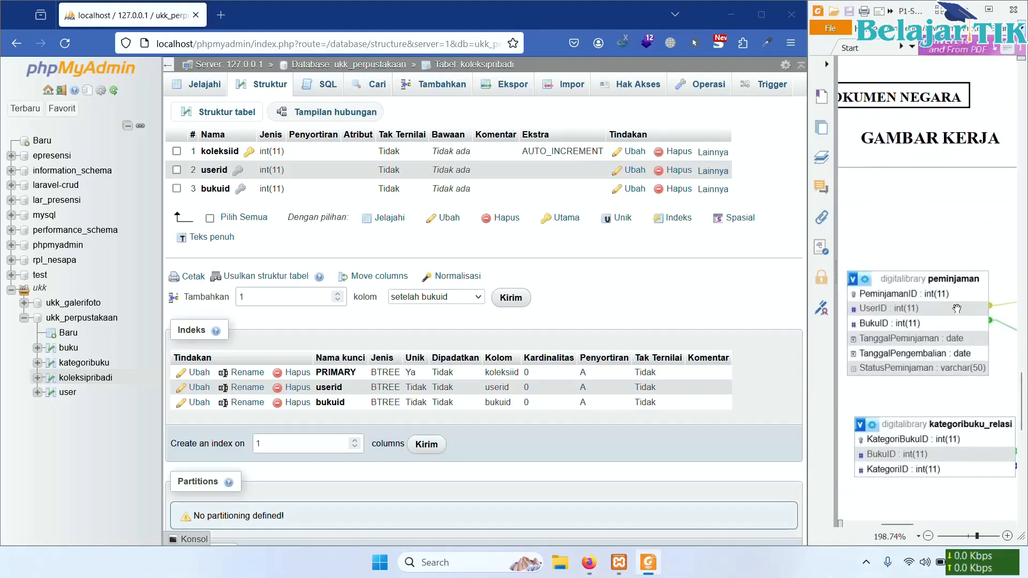
left_click(68, 332)
left_click(301, 109)
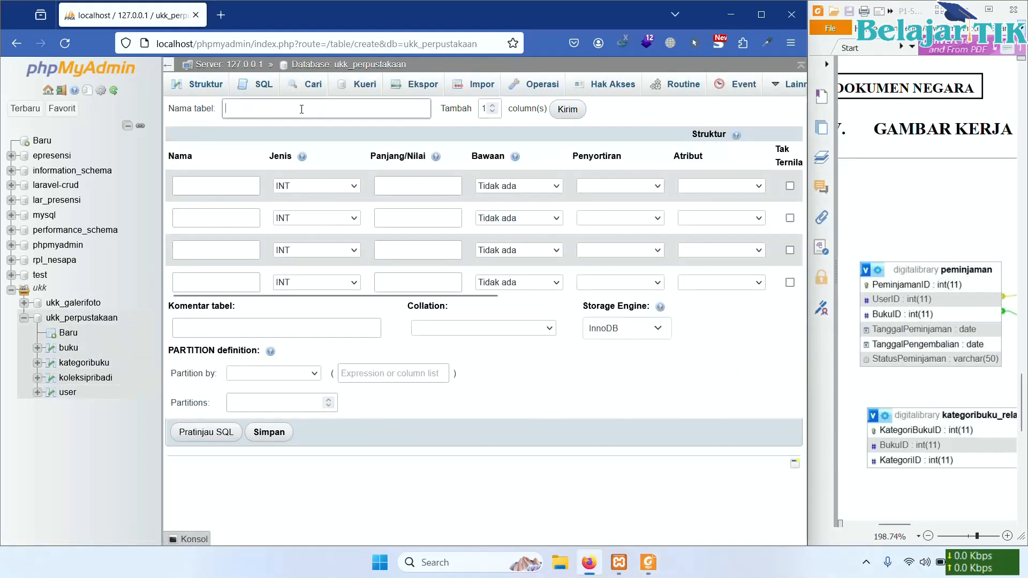
type("peminjaman")
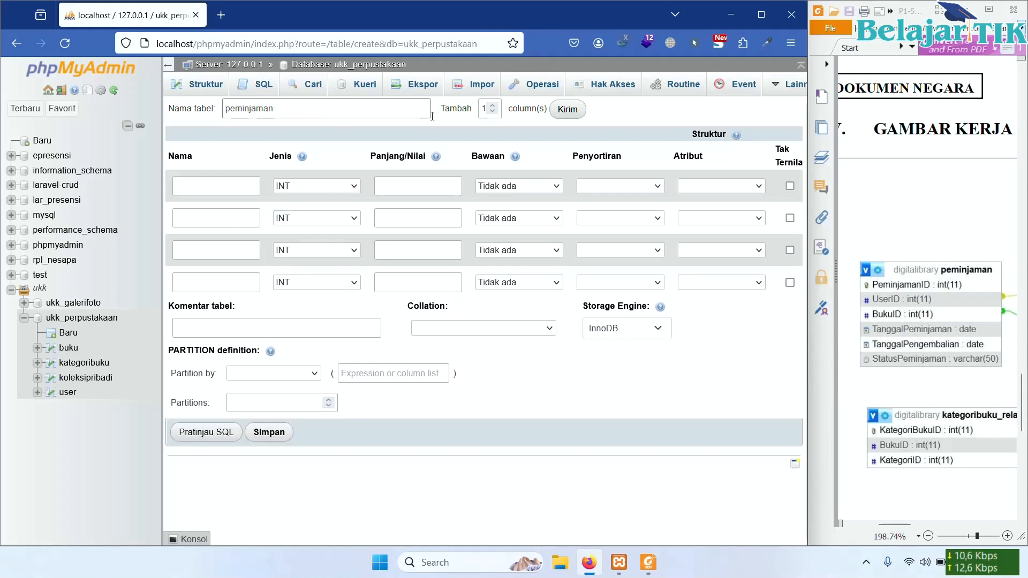
left_click(493, 106)
left_click(568, 109)
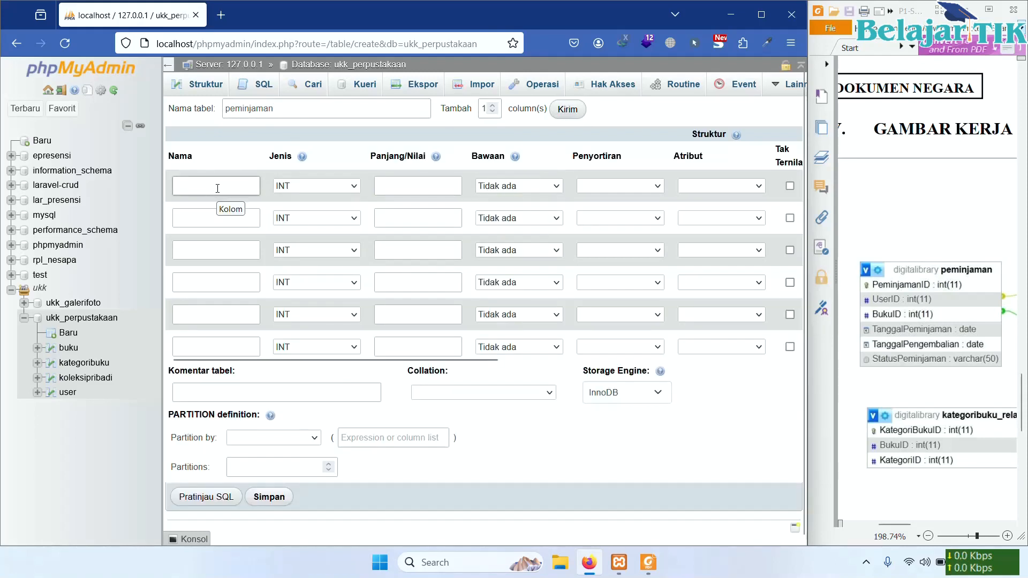
- Name the first four columns of the peminjaman table peminjamanid, userid, bukuid and tanggalpeminjaman
type("amanid")
left_click(217, 218)
type("userid")
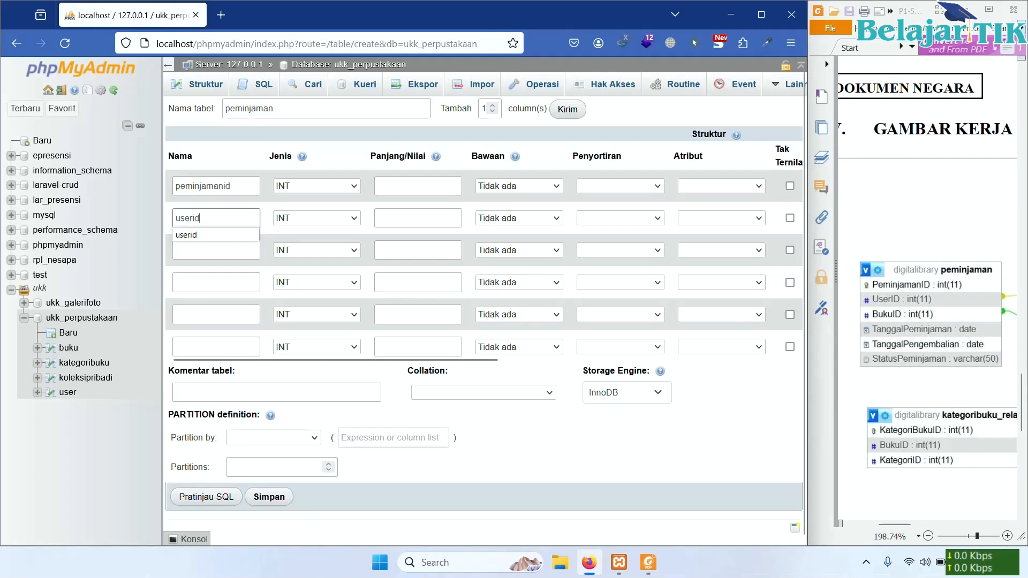
left_click(214, 250)
type("bukuid")
left_click(213, 282)
type("tanggalpeminjaman")
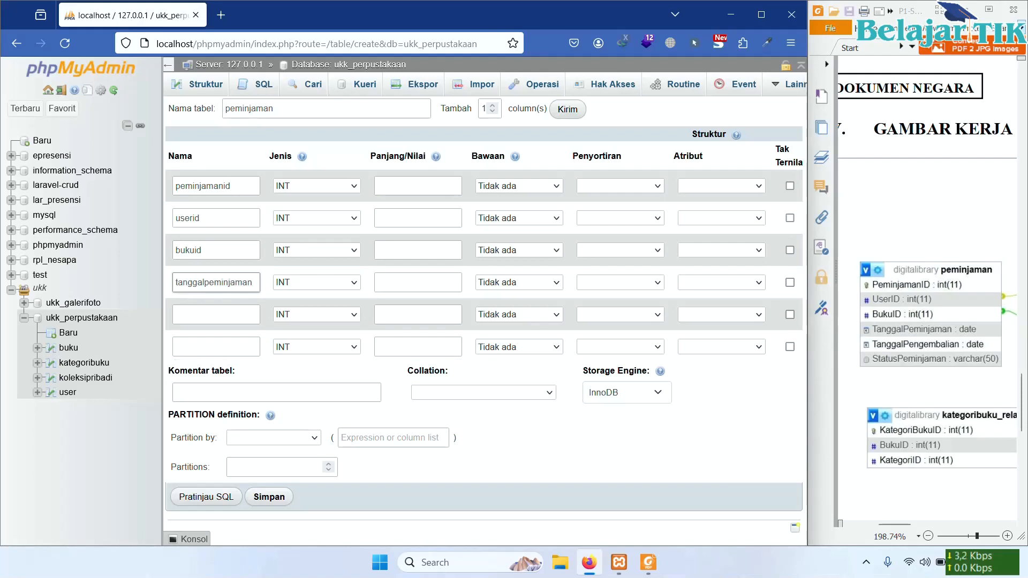
- Name the fifth and sixth columns of the peminjaman table tanggalpengembalian and statuspeminjaman
left_click(215, 313)
type("t")
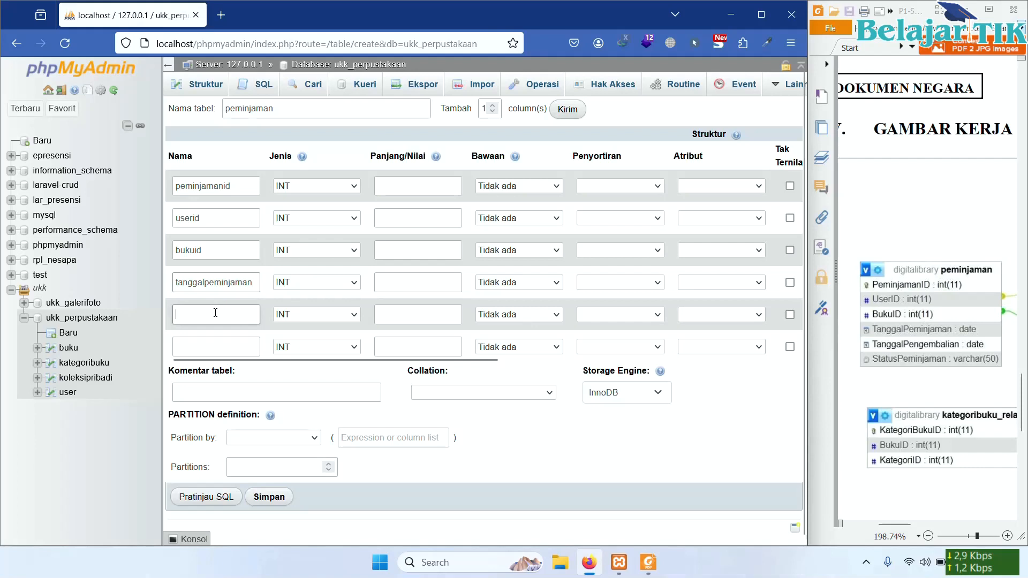
type("anggalpengembalian")
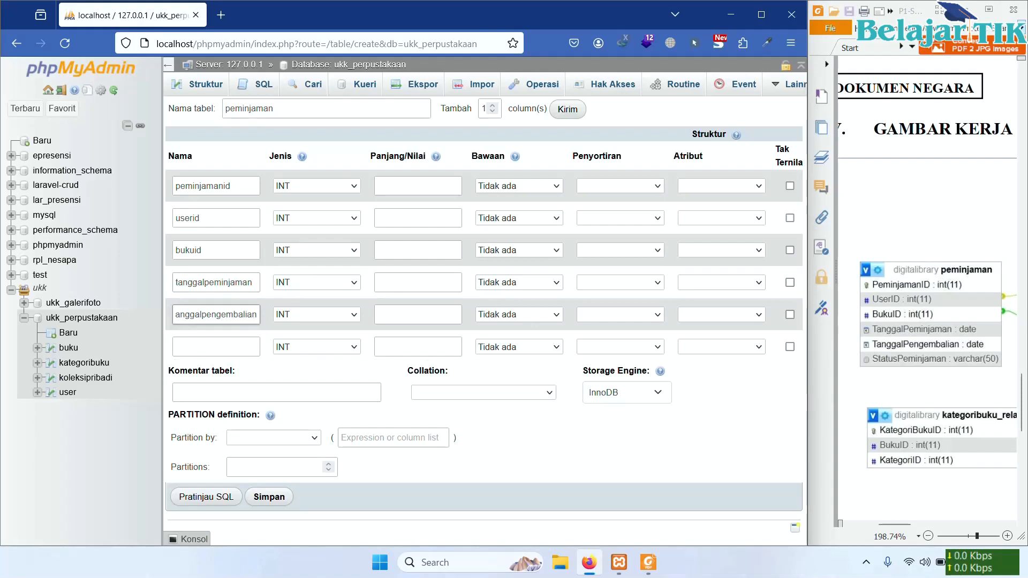
left_click(224, 344)
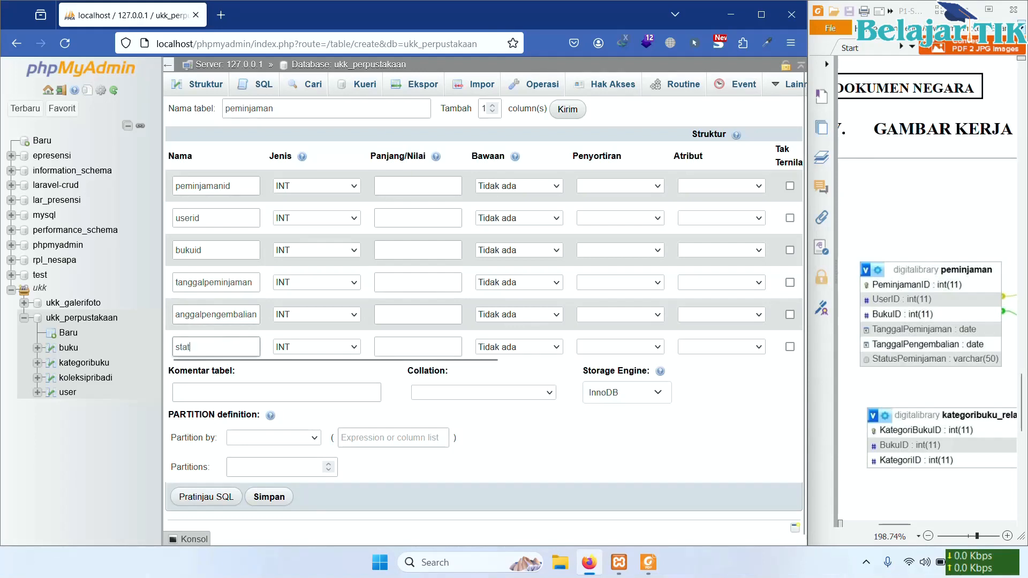
type("statuspe")
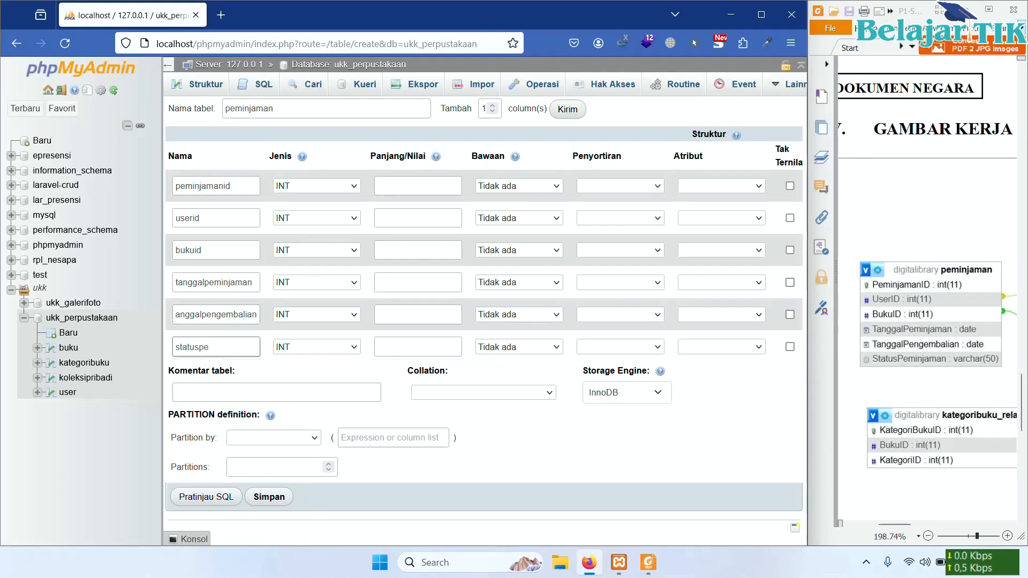
type("minhja")
key("BackSpace")
key("BackSpace")
type("jaman")
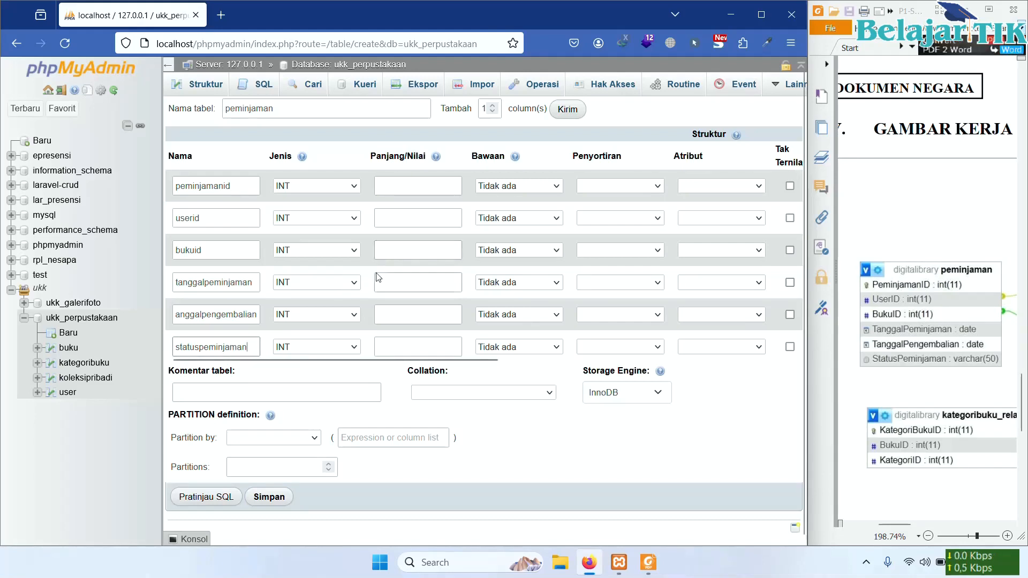
- Set the data type of the tanggalpeminjaman and tanggalpengembalian columns to DATE
left_click(353, 271)
left_click(345, 348)
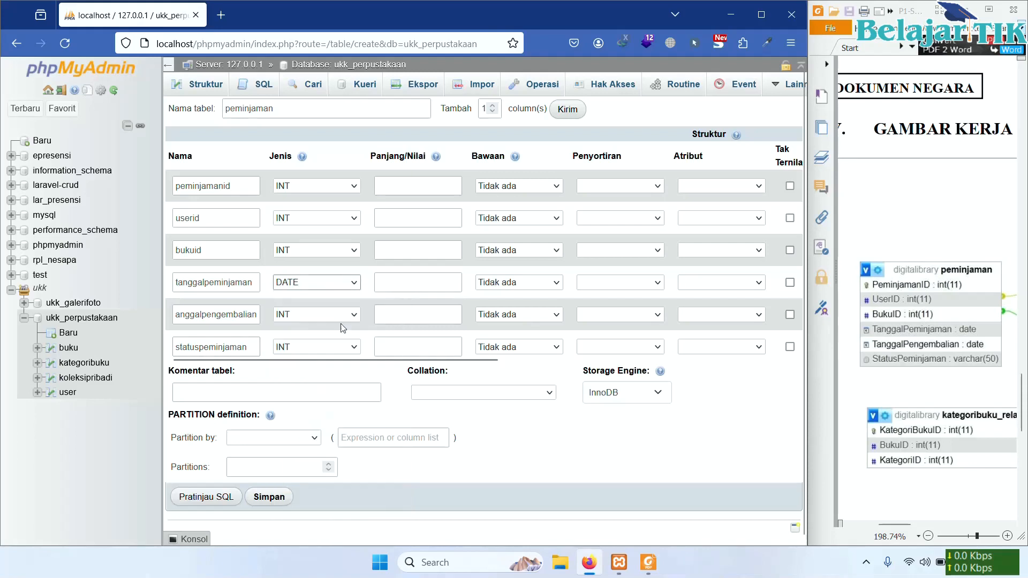
left_click(345, 315)
key("d")
key("Return")
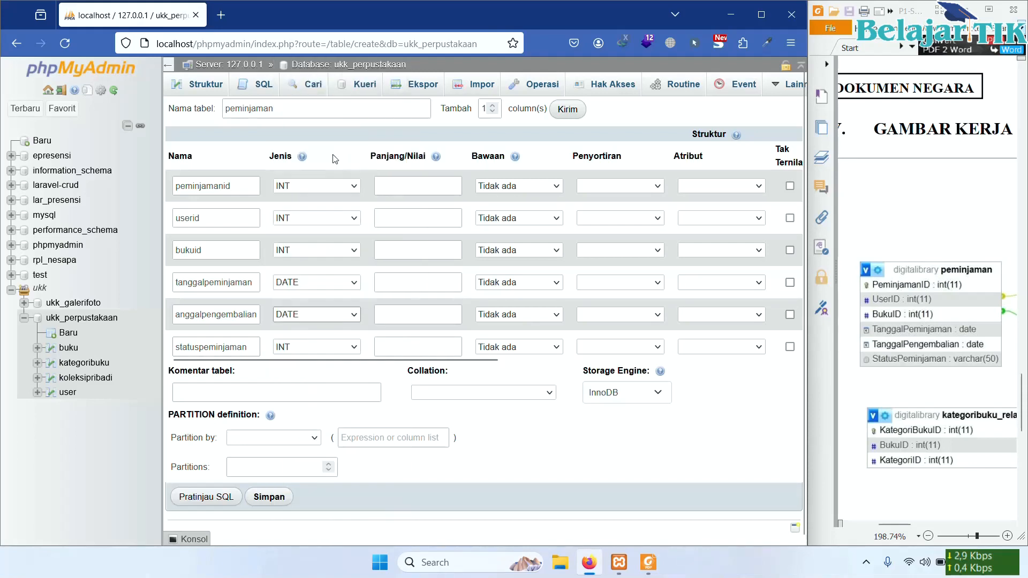
- Set the statuspeminjaman column's data type to VARCHAR with a length of 50
left_click(345, 347)
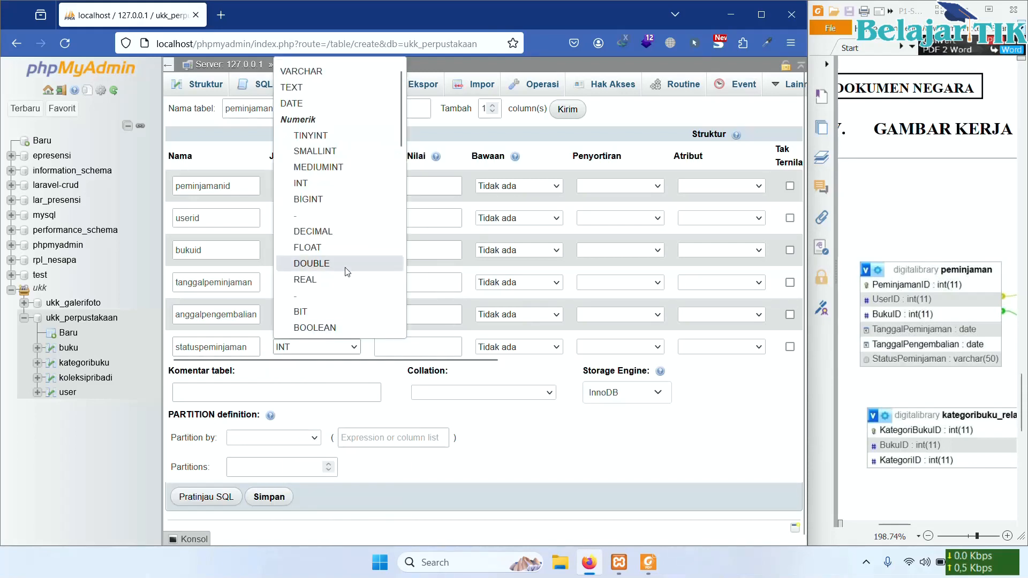
left_click(321, 71)
key("Tab")
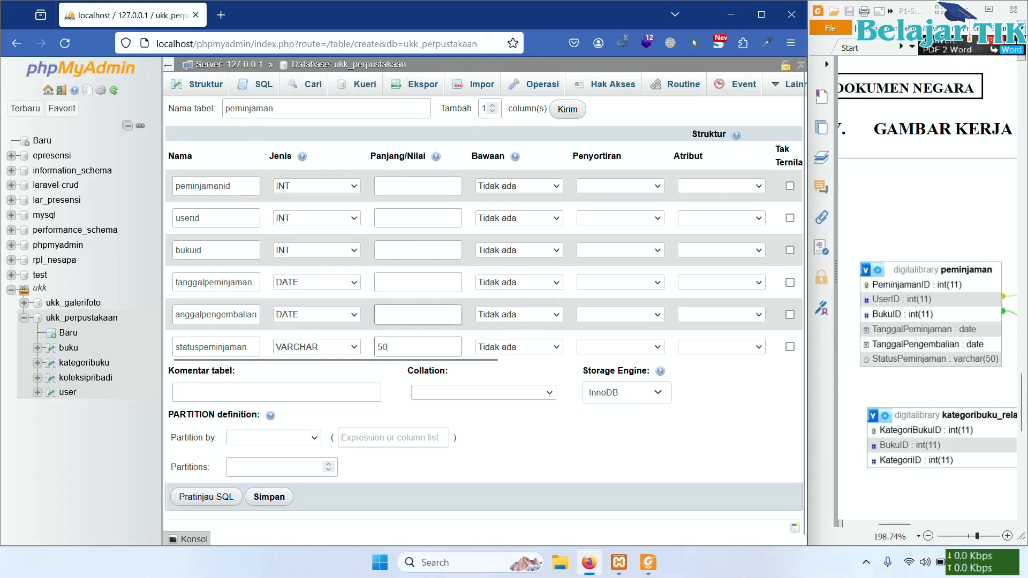
- Make peminjamanid the primary key of the peminjaman table and enable auto-increment for it
left_click_drag(390, 360, 390, 358)
left_click_drag(437, 359, 605, 358)
left_click(591, 186)
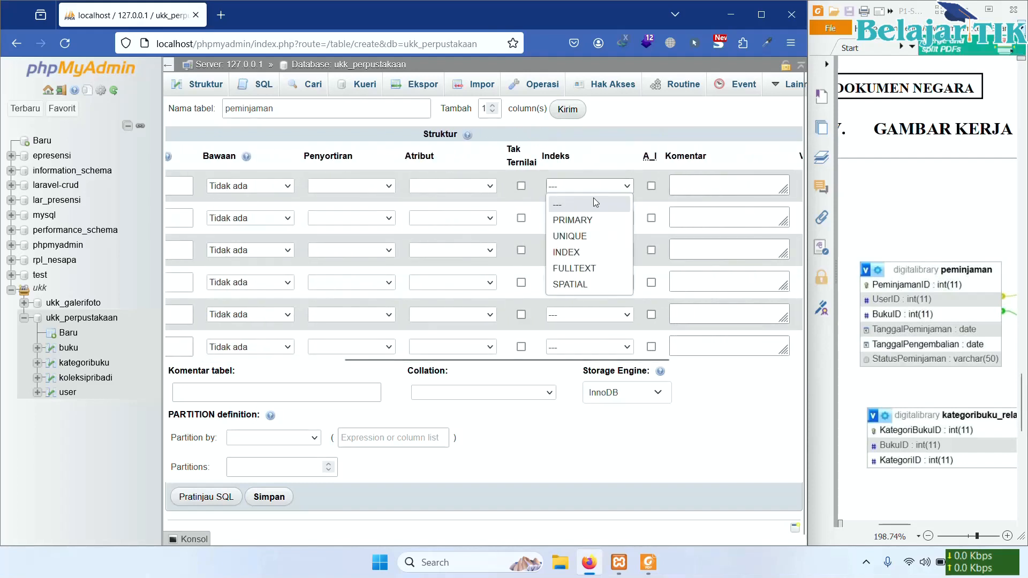
left_click(589, 217)
left_click(475, 419)
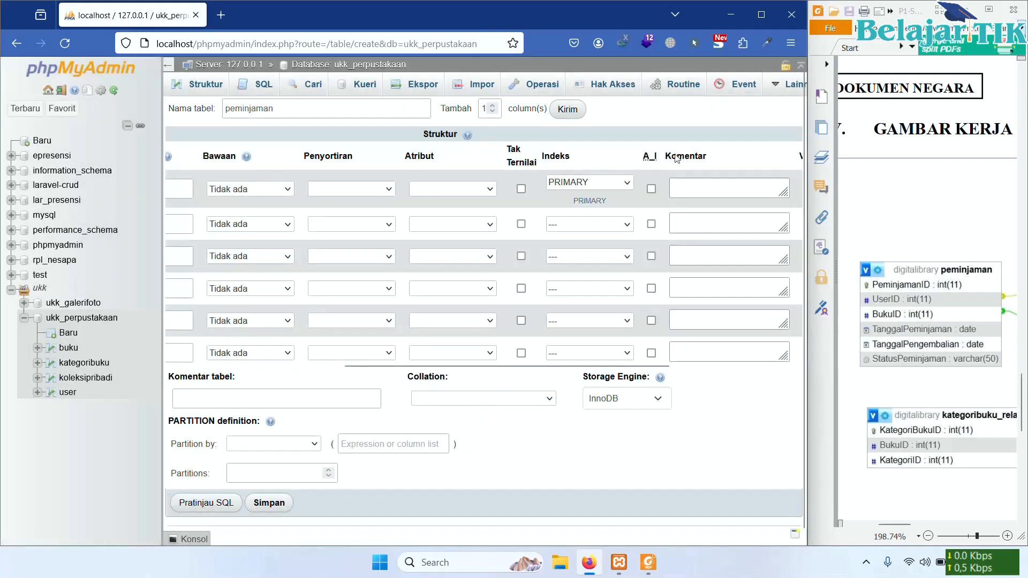
left_click(651, 188)
- Add separate INDEX indexes on the userid and bukuid columns and save the peminjaman table
left_click(625, 226)
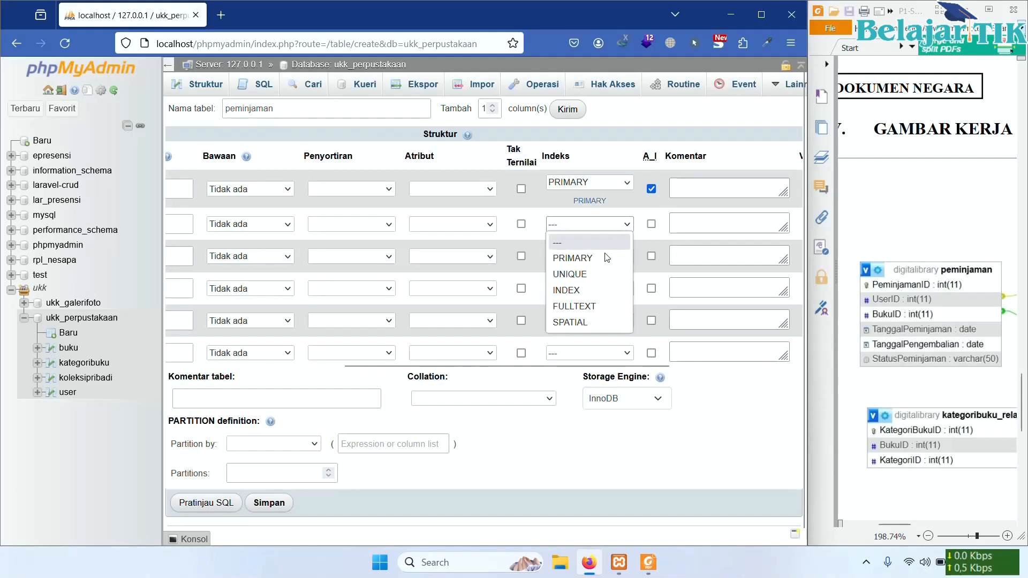
left_click(599, 290)
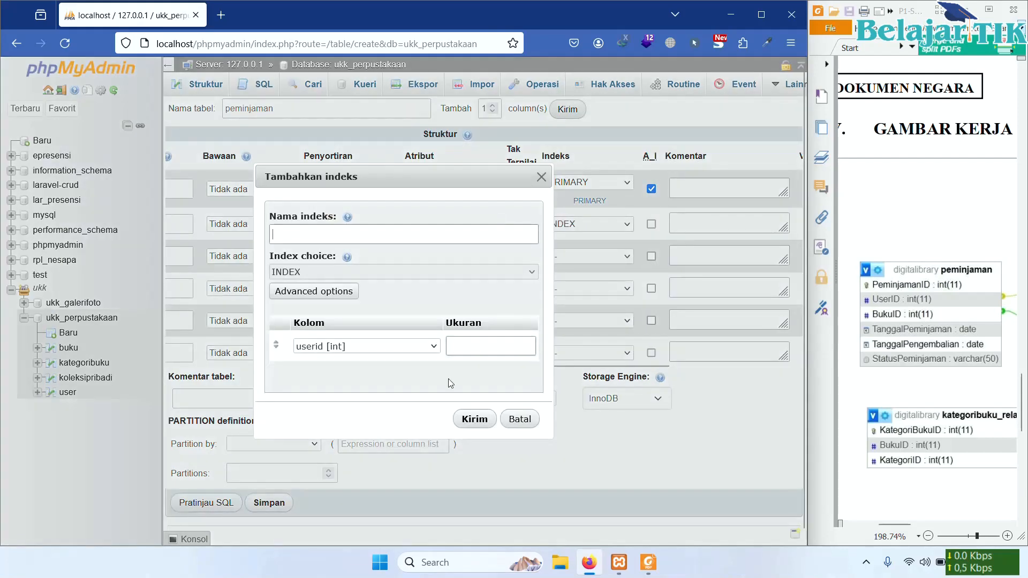
left_click(474, 419)
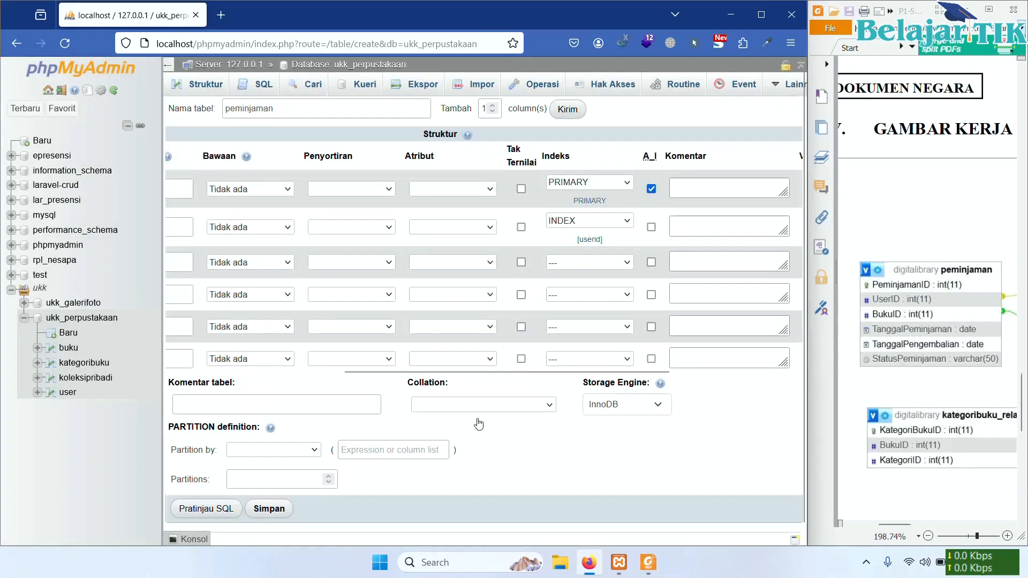
left_click(625, 264)
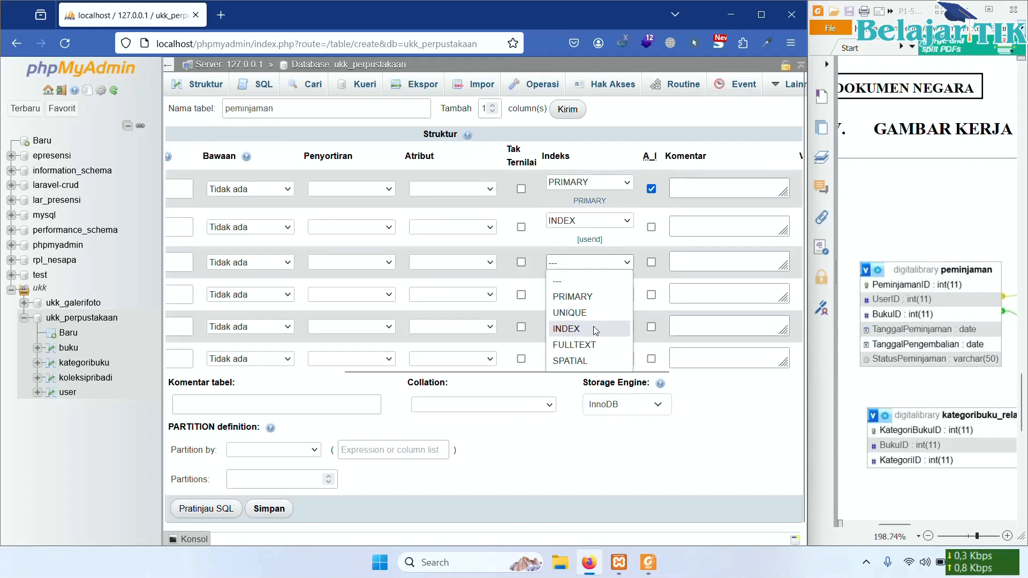
left_click(593, 328)
left_click(499, 349)
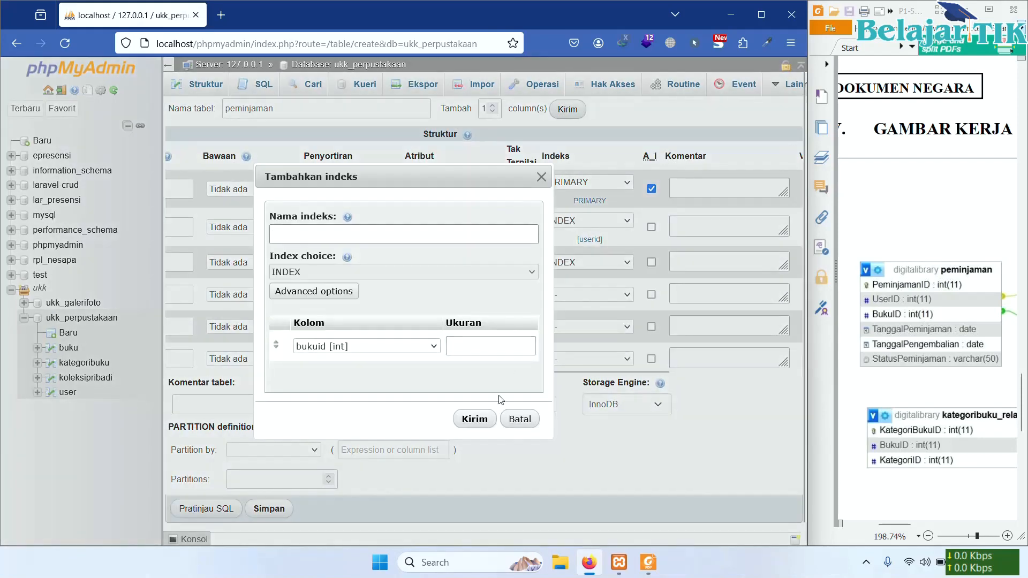
left_click(482, 420)
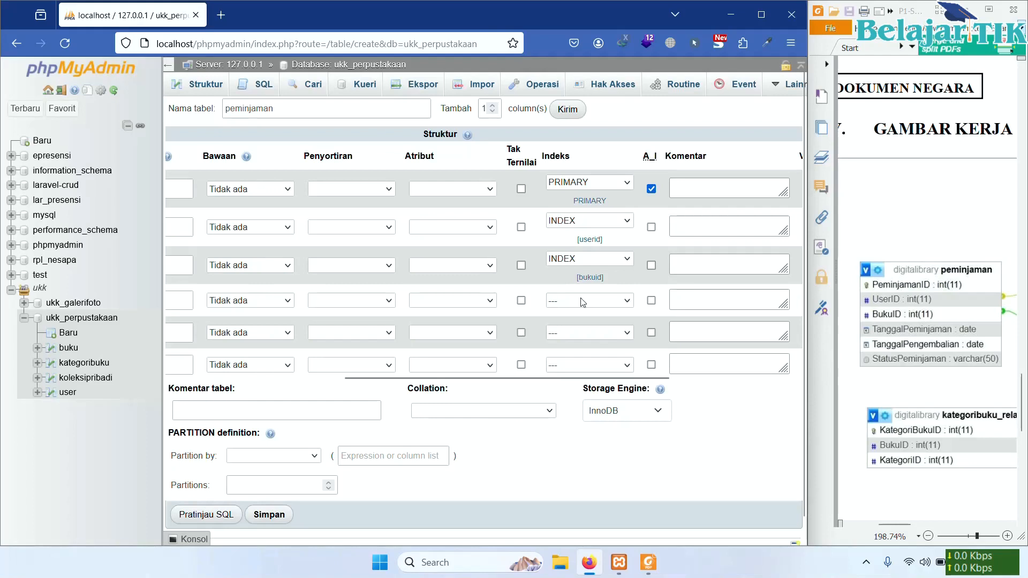
left_click_drag(557, 379, 380, 380)
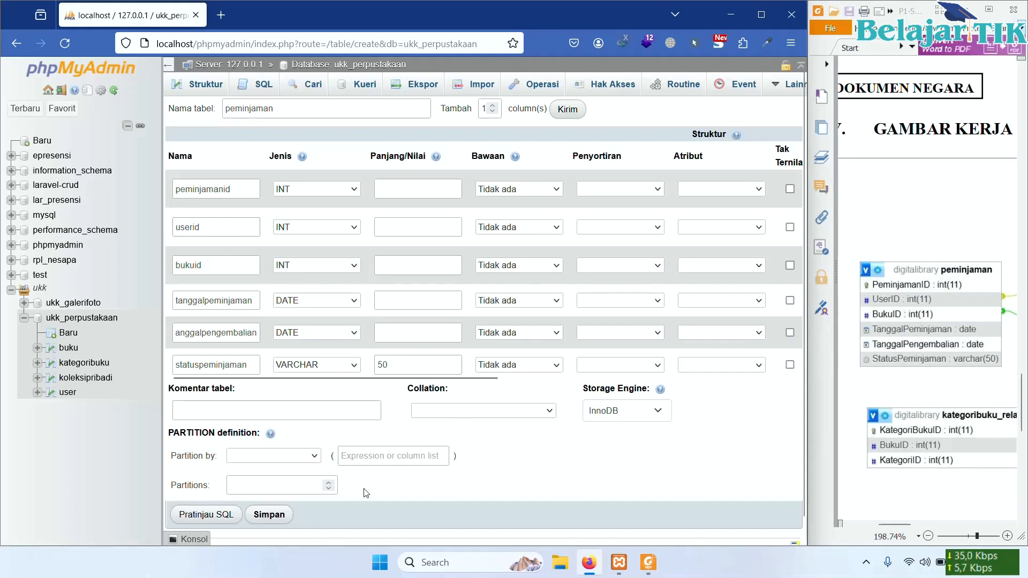
left_click(268, 515)
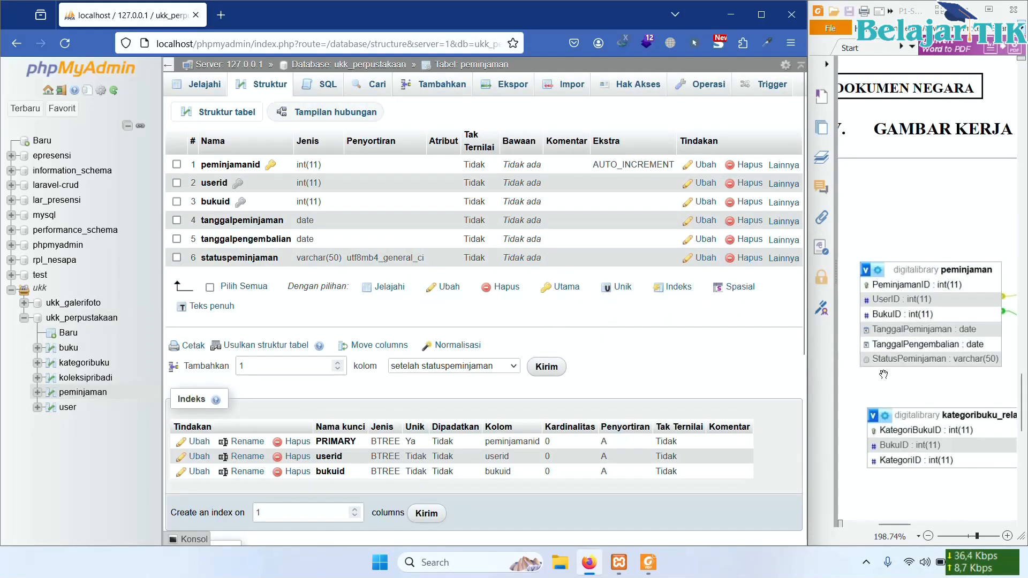
- Start a new table named kategoribuku_relasi in the ukk_perpustakaan database, following the relation diagram
left_click(859, 341)
scroll(910, 345, "down", 3)
scroll(927, 347, "down", 1)
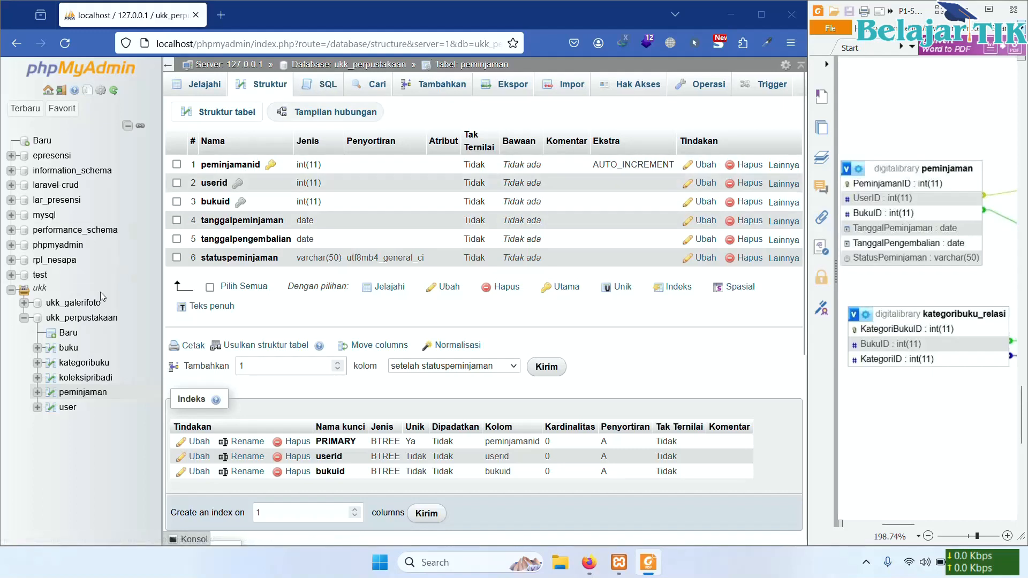
left_click(69, 333)
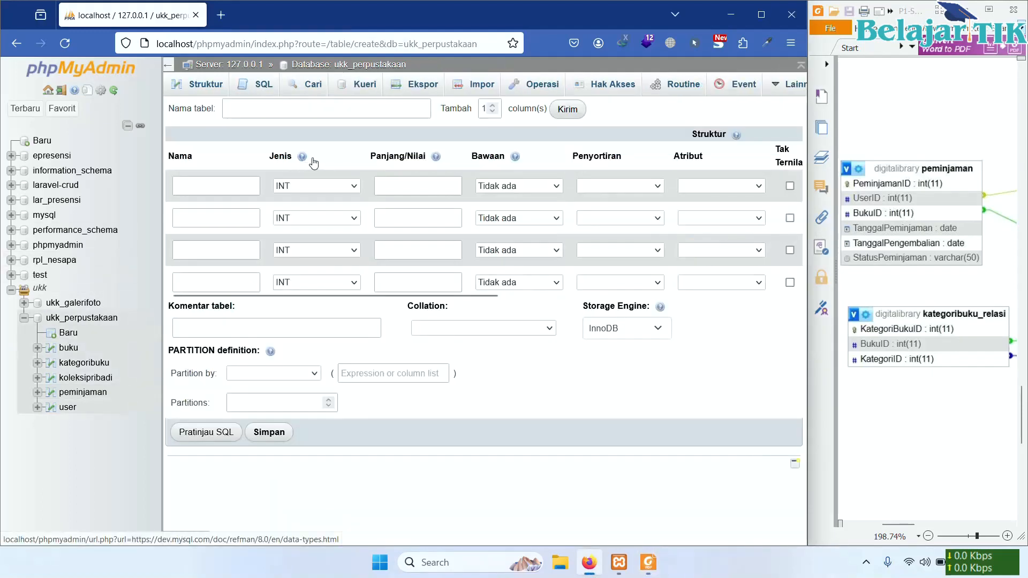
left_click(300, 107)
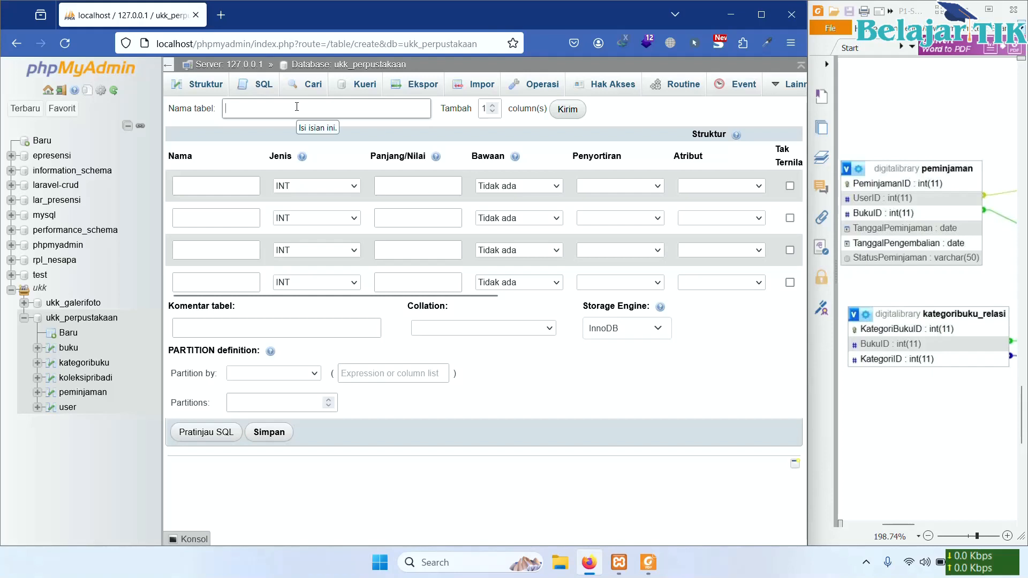
type("kategor")
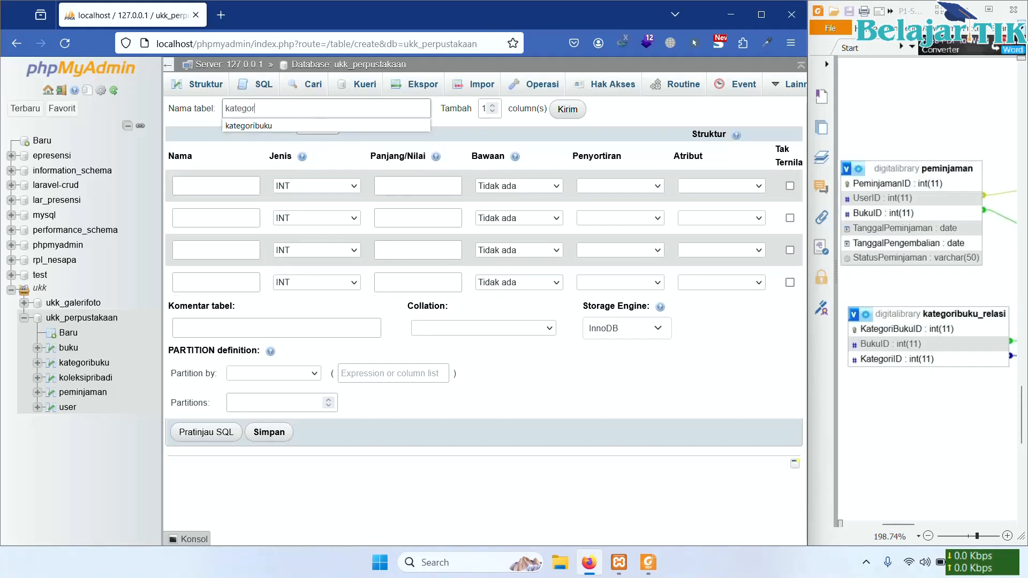
type("ibuku_relasi")
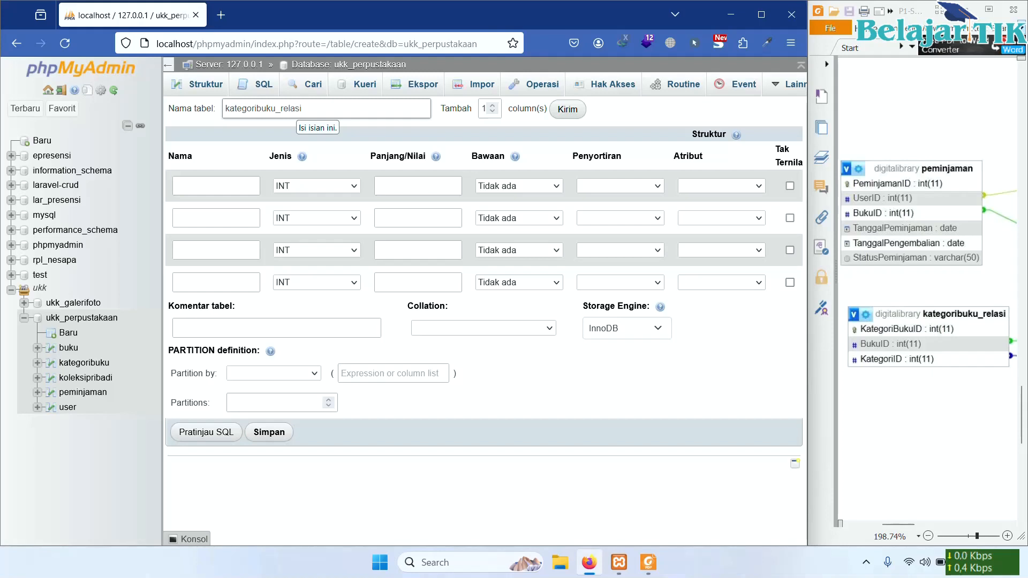
- Name the first three columns of the kategoribuku_relasi table kategoribukuid, bukuid and kategoriid
left_click(244, 187)
type("kategor")
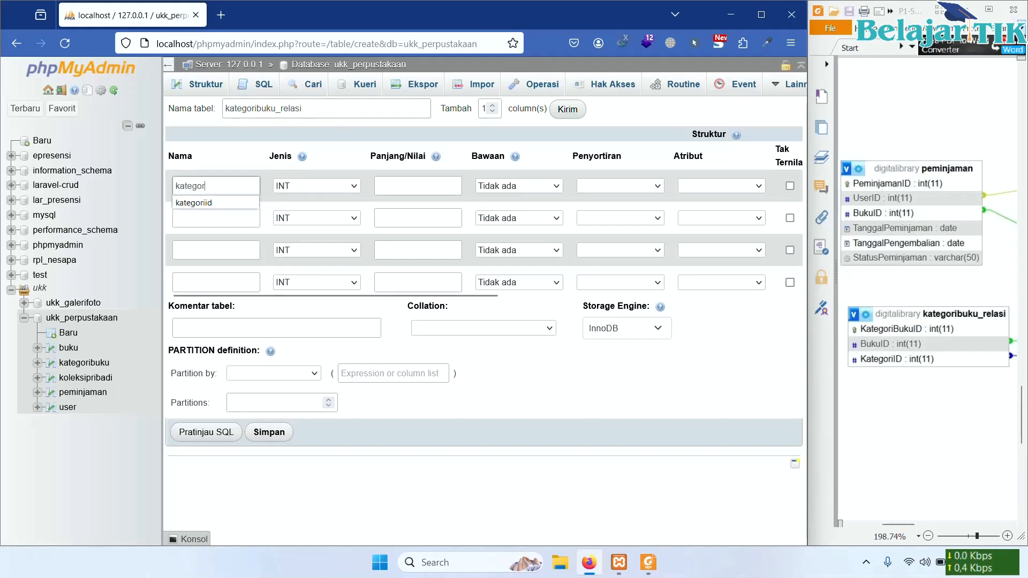
type("ibukuid")
left_click(225, 218)
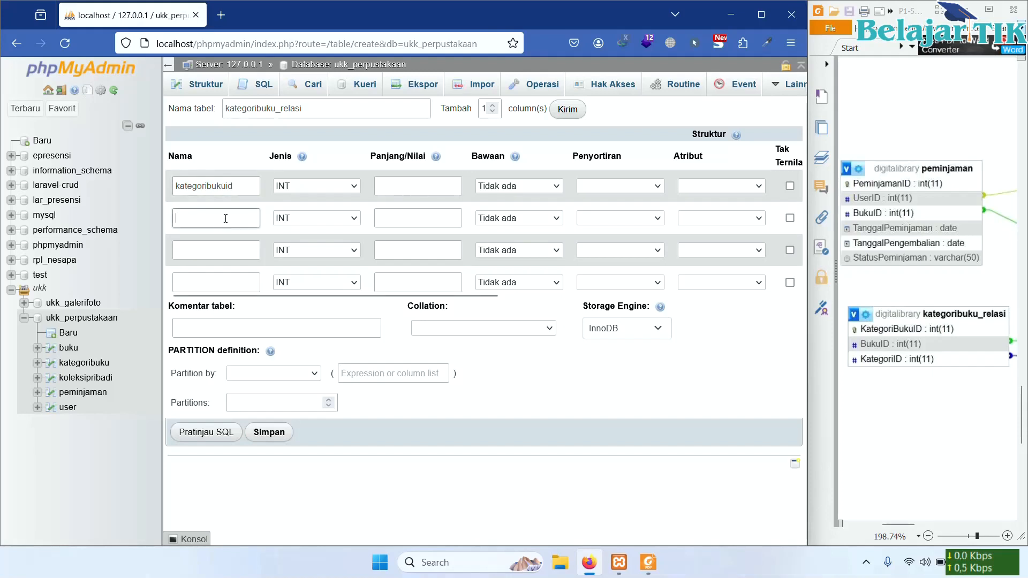
type("bukuid")
left_click(219, 248)
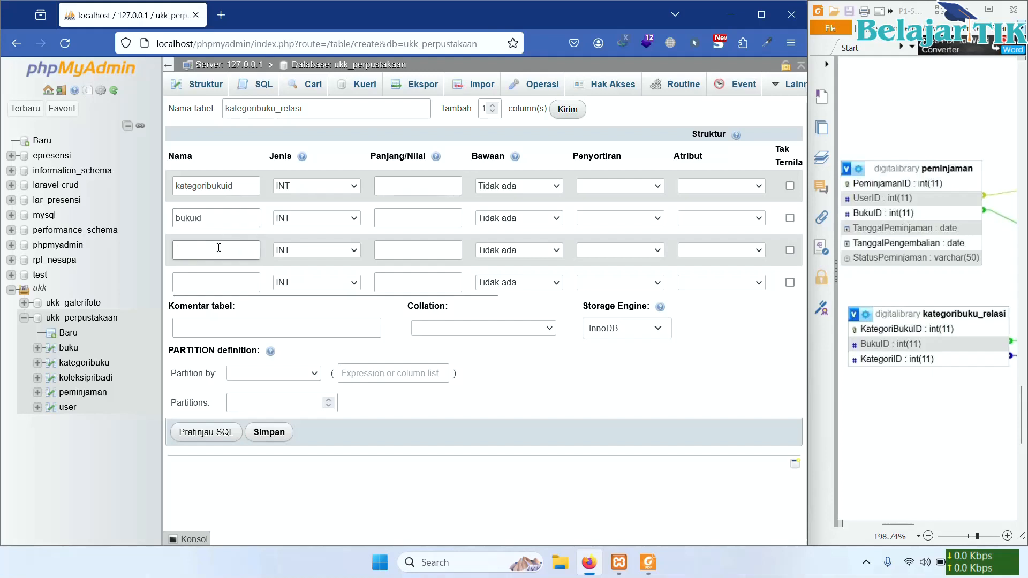
type("kategoriid")
- Make kategoribukuid the primary key of the kategoribuku_relasi table with auto-increment enabled
left_click_drag(428, 295, 585, 292)
left_click(615, 185)
left_click(611, 220)
left_click(473, 418)
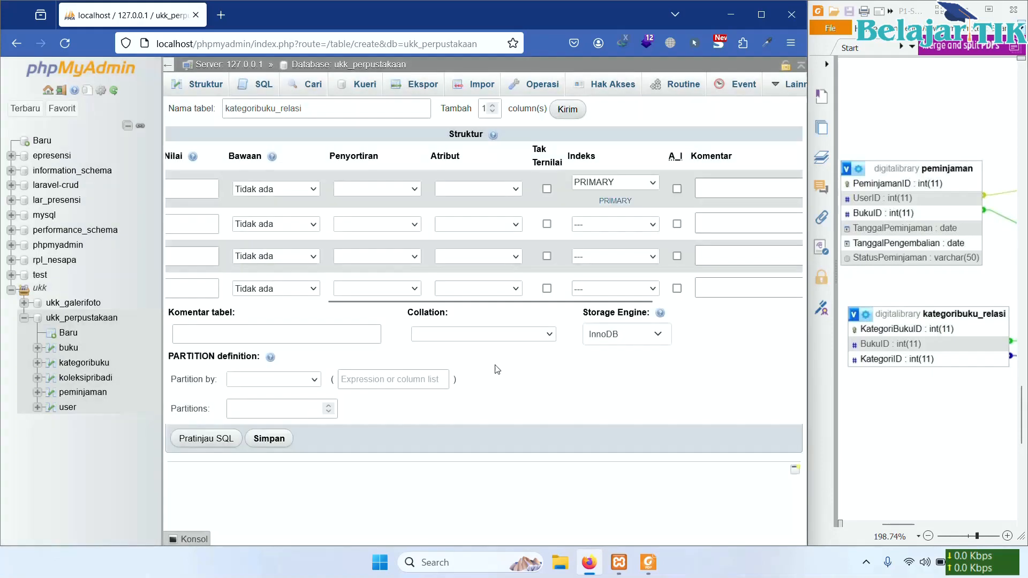
- Add single-column INDEX indexes on bukuid and kategoriid and save the kategoribuku_relasi table
left_click(637, 227)
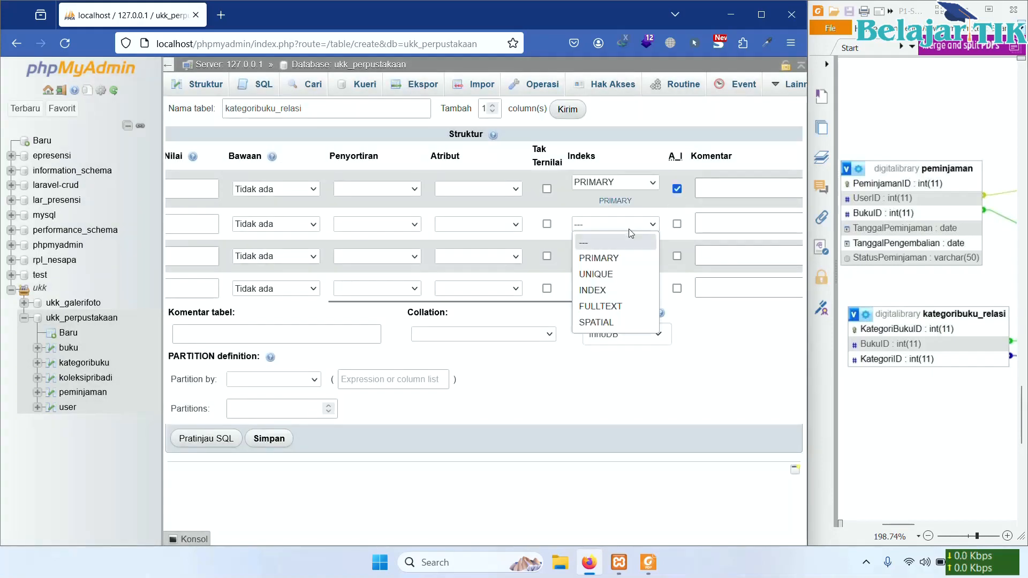
left_click(602, 289)
left_click(475, 418)
left_click(637, 262)
left_click(589, 328)
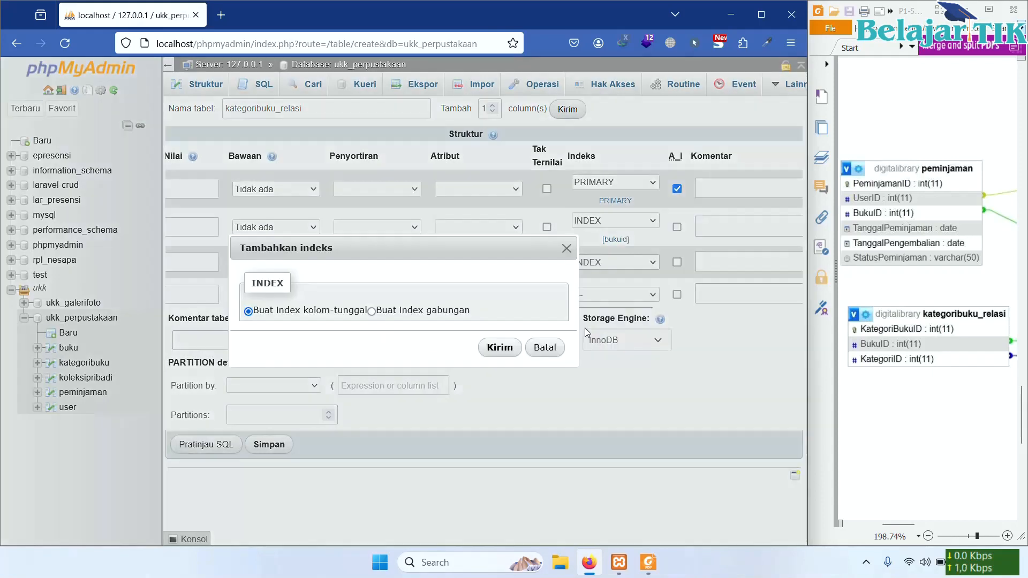
left_click(500, 349)
left_click(474, 418)
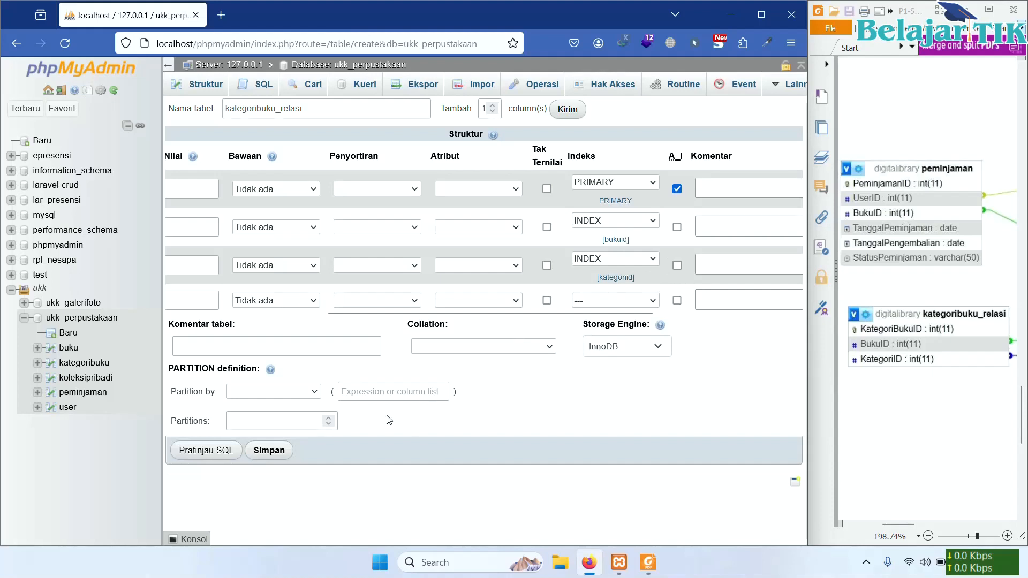
left_click(275, 452)
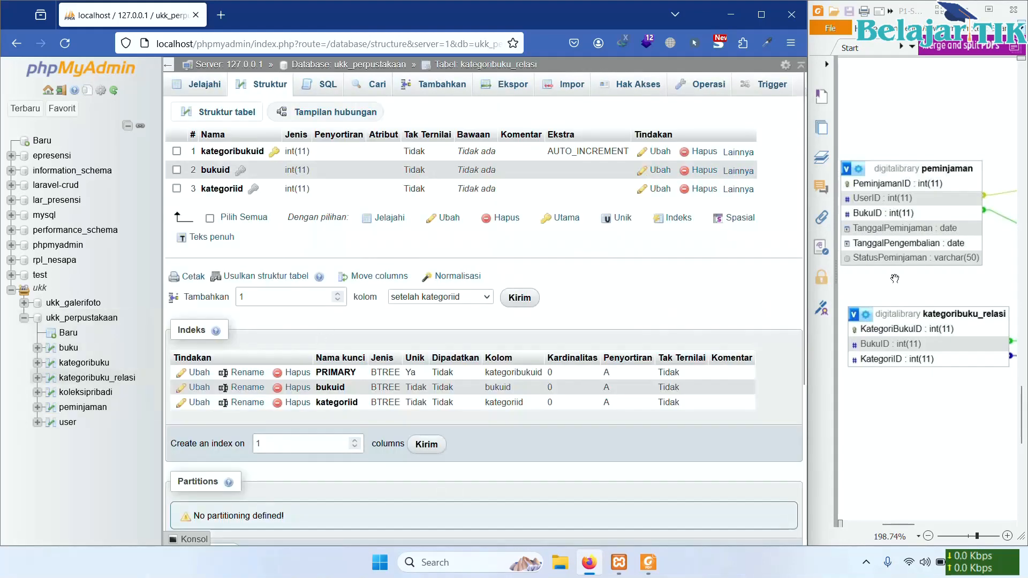
- Bring the ulasanbuku table into view in the relation diagram and start a new ukk_perpustakaan table named ulasanbuku
left_click_drag(959, 314, 987, 317)
left_click_drag(900, 313, 866, 320)
left_click_drag(954, 339, 847, 385)
left_click_drag(952, 379, 908, 336)
left_click_drag(976, 342, 919, 366)
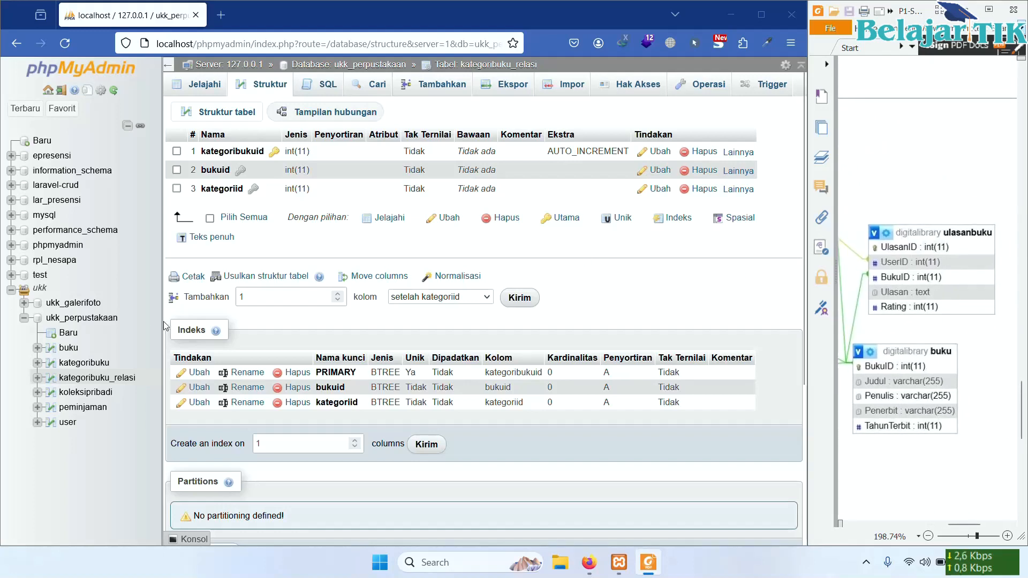
left_click(66, 332)
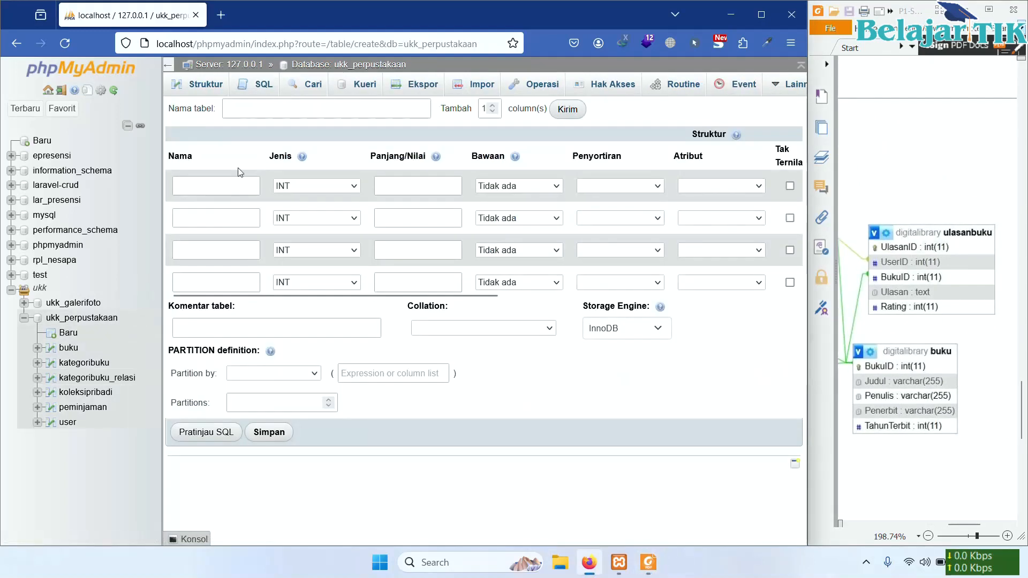
left_click(282, 112)
type("ulasanbuku")
- Name the first three columns of the ulasanbuku table ulasanid, userid and bukuid
left_click(241, 182)
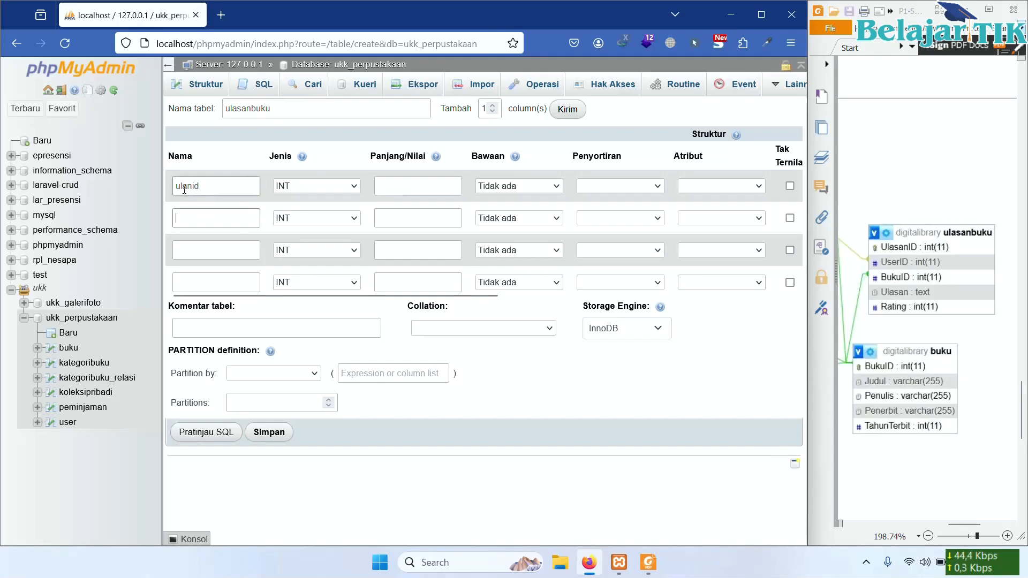
type("ulas")
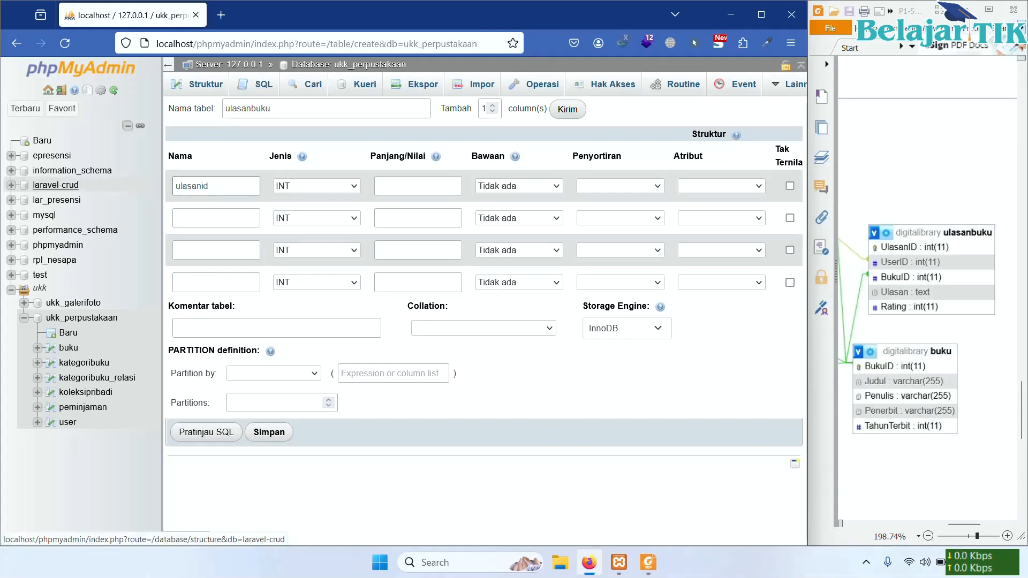
left_click(192, 216)
type("userid")
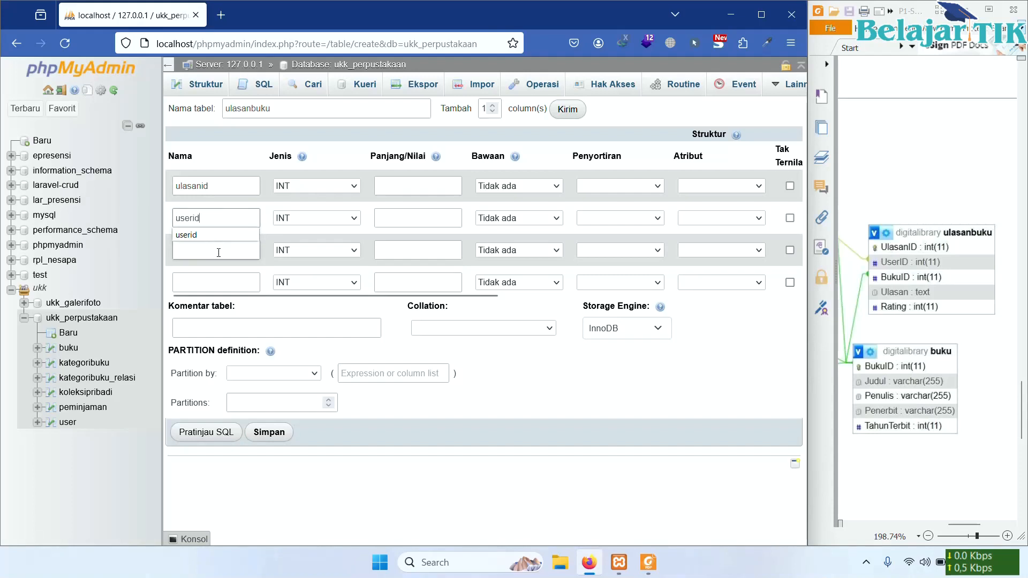
left_click(219, 253)
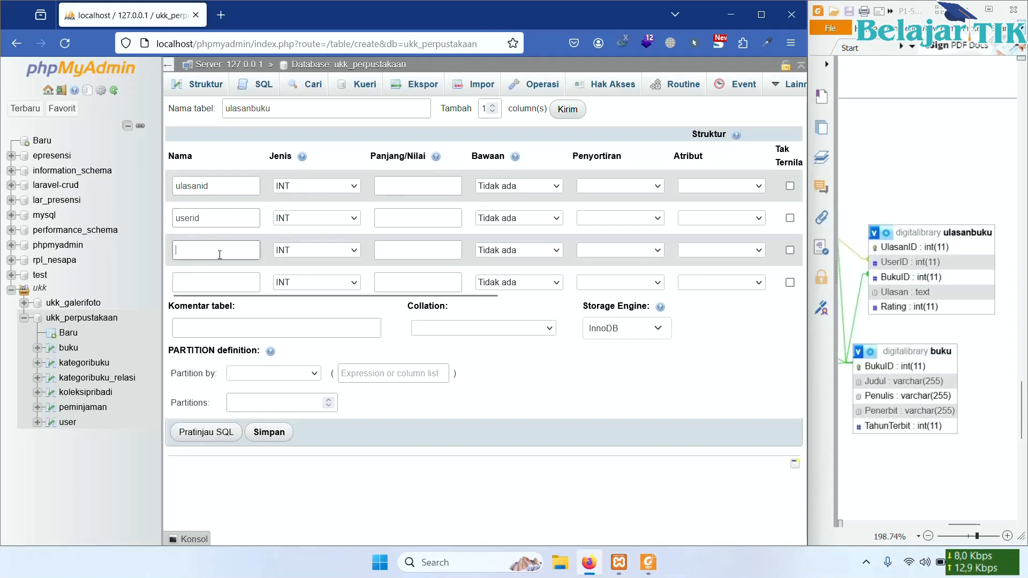
type("bukuid")
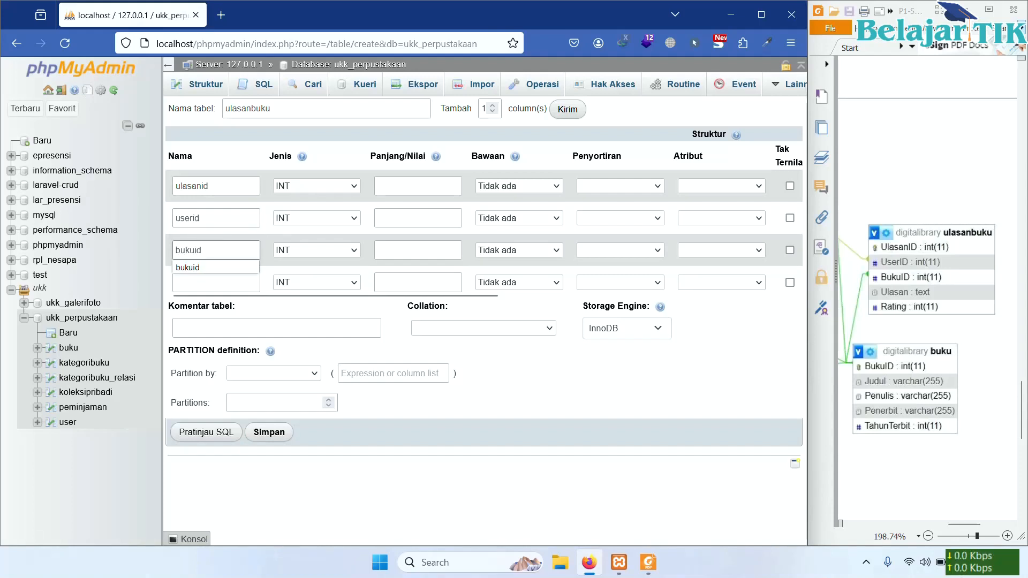
- Name the fourth ulasanbuku column ulasan and add a fifth column named rating
left_click(240, 284)
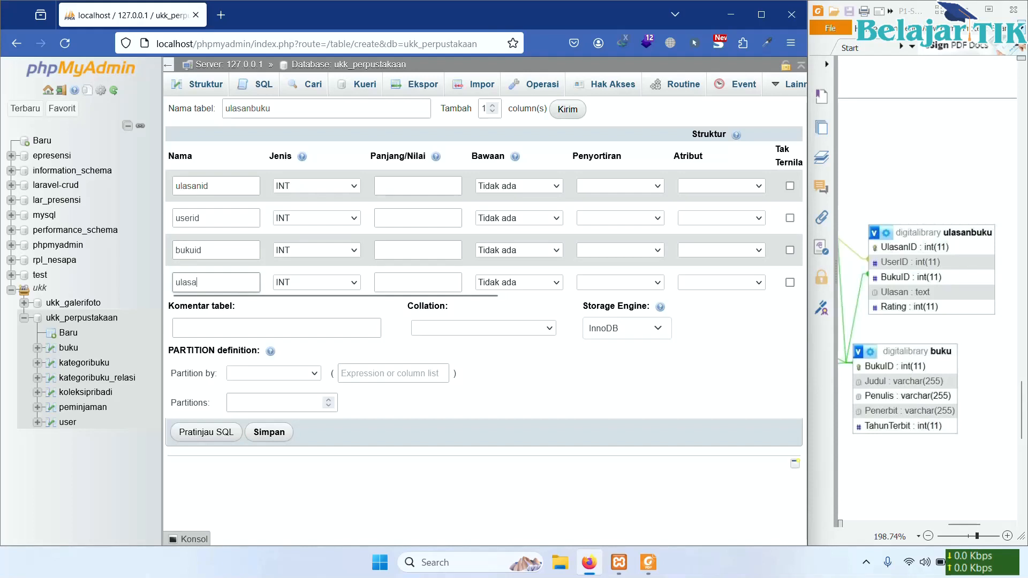
type("ulasan")
left_click(567, 109)
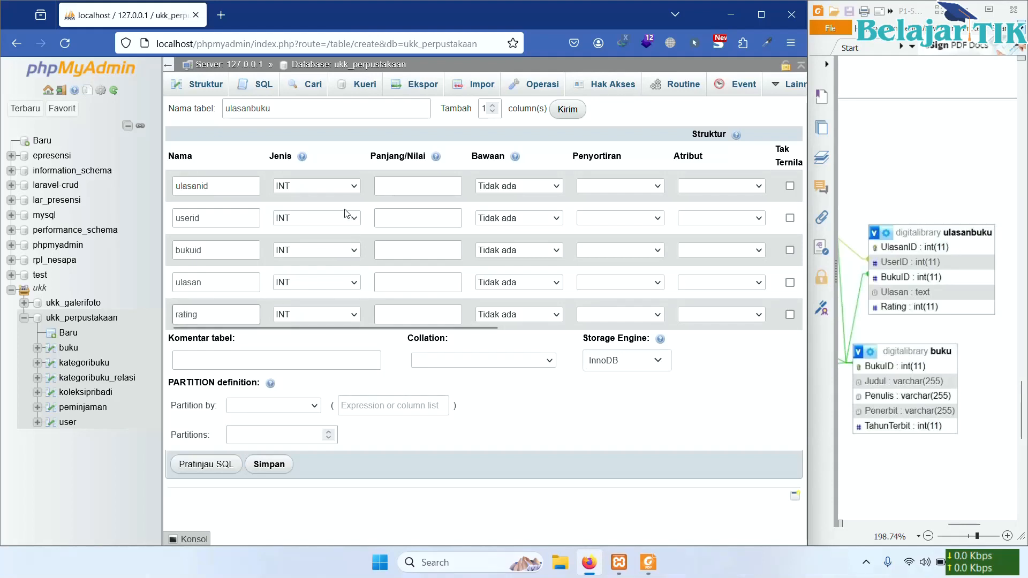
- Set the ulasan column's type to TEXT and make ulasanid the PRIMARY key of the ulasanbuku table
left_click(345, 286)
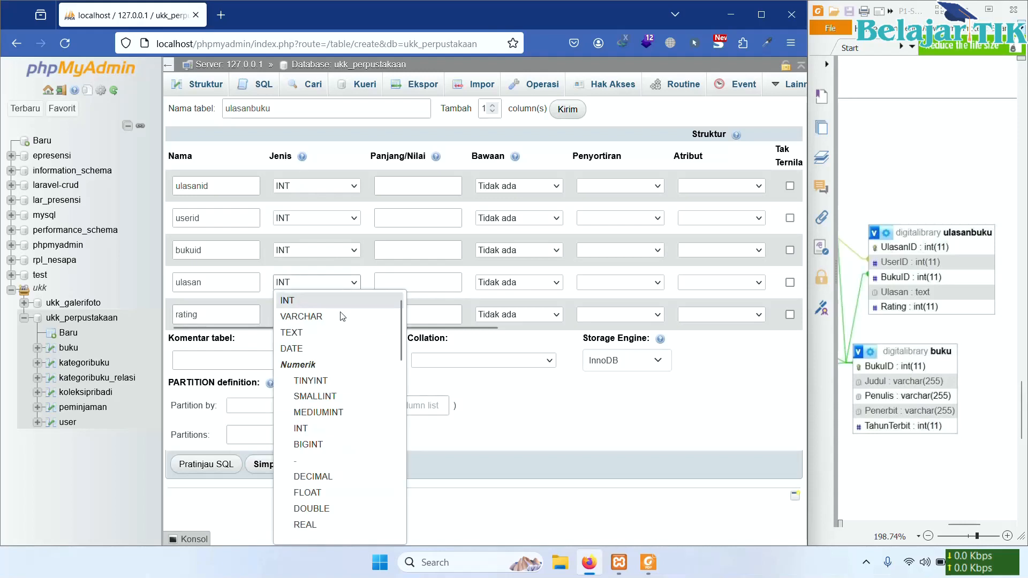
left_click(339, 331)
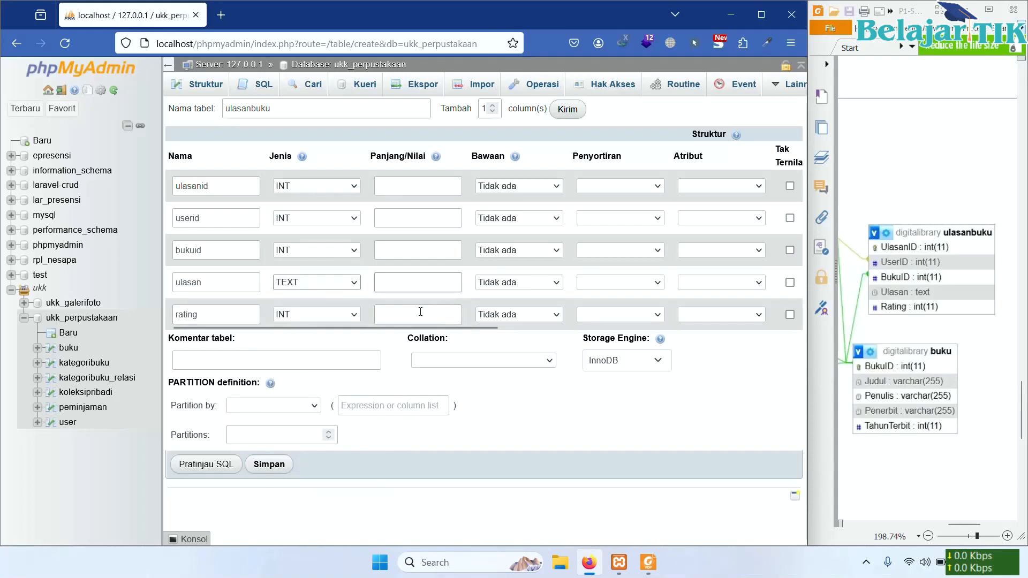
left_click_drag(399, 328, 574, 316)
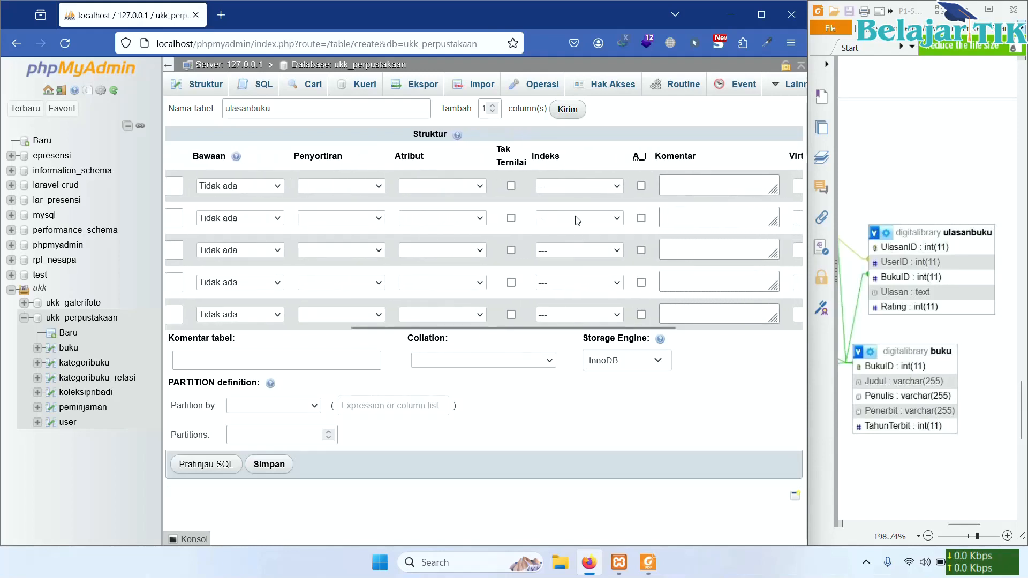
left_click(604, 187)
left_click(605, 223)
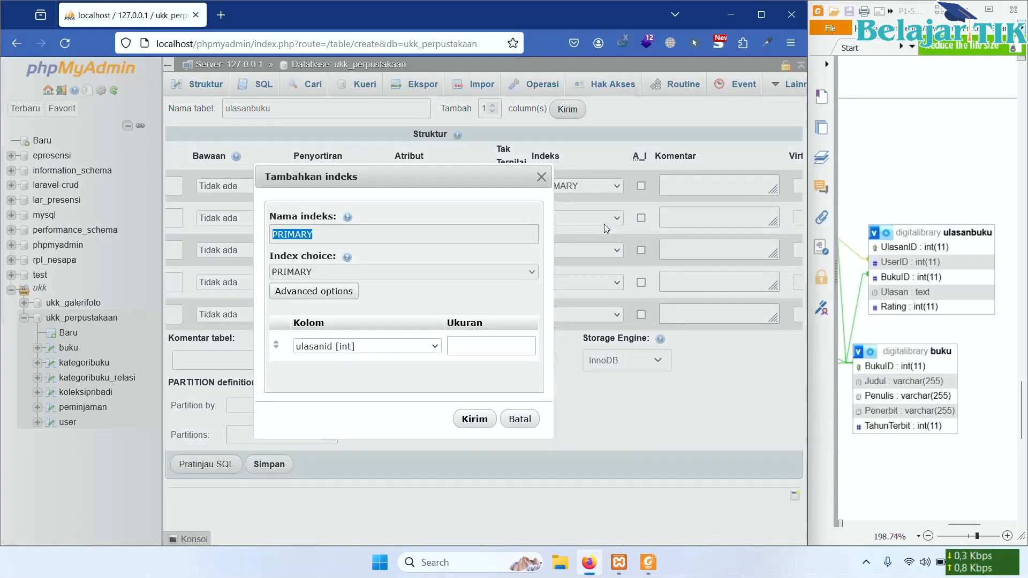
left_click(483, 419)
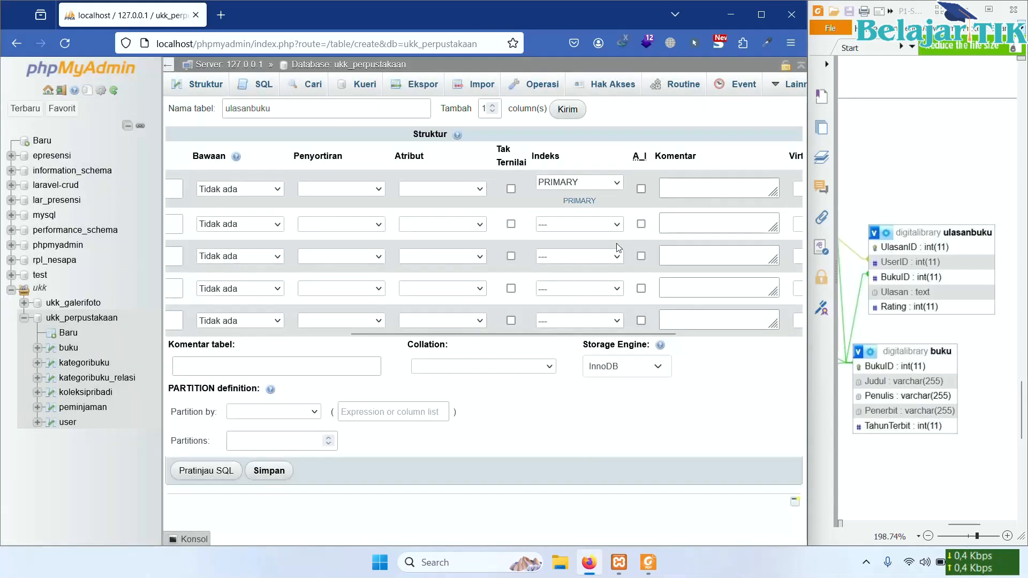
- Add single-column INDEX indexes on the userid and bukuid columns of the ulasanbuku table
left_click(618, 226)
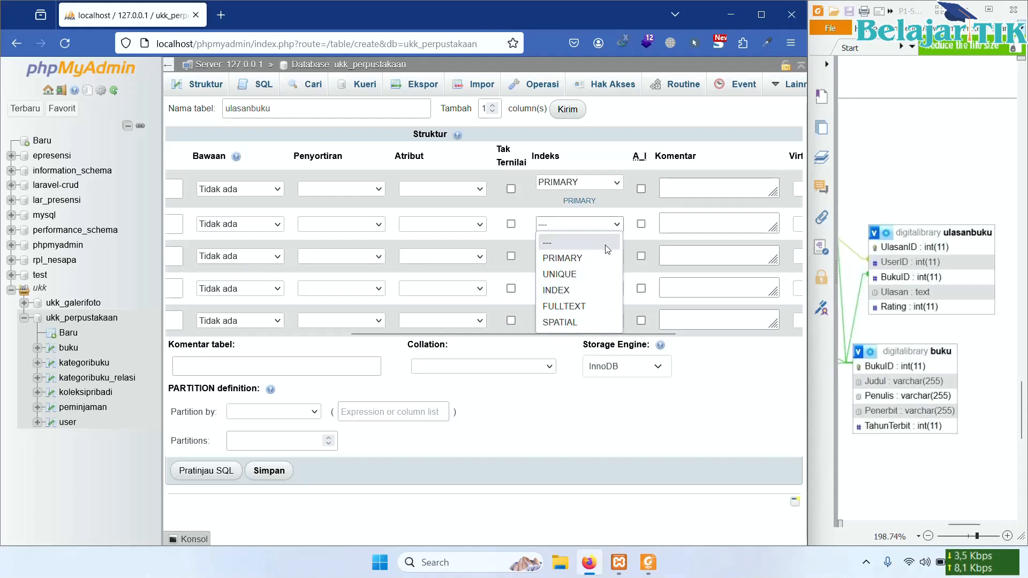
left_click(599, 292)
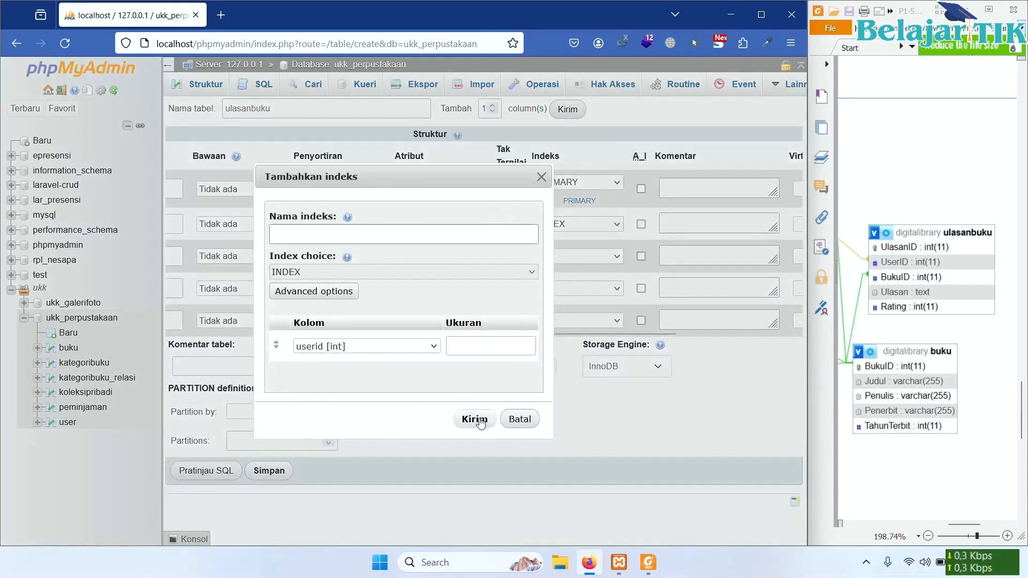
left_click(480, 420)
left_click(616, 263)
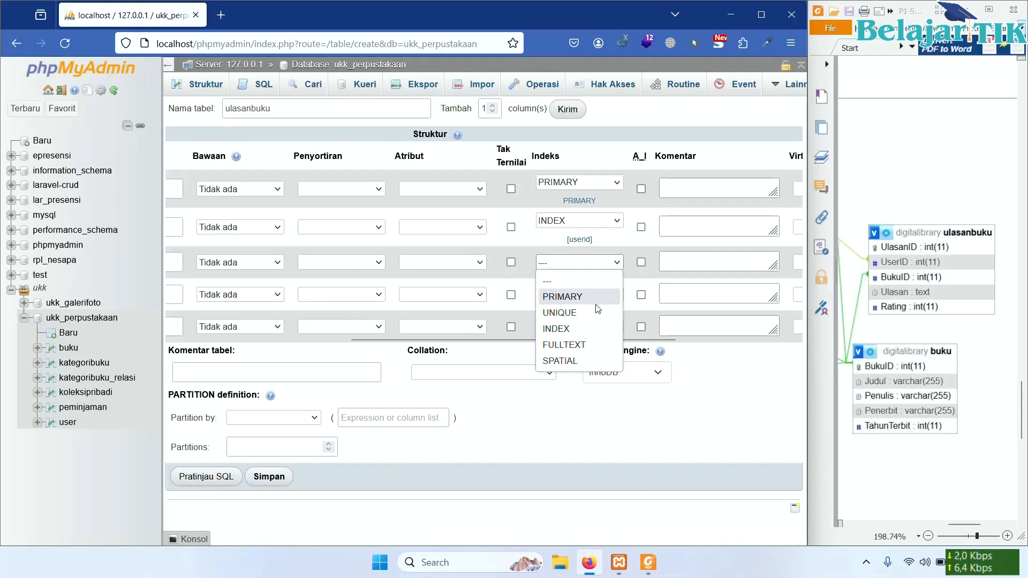
left_click(593, 327)
left_click(506, 349)
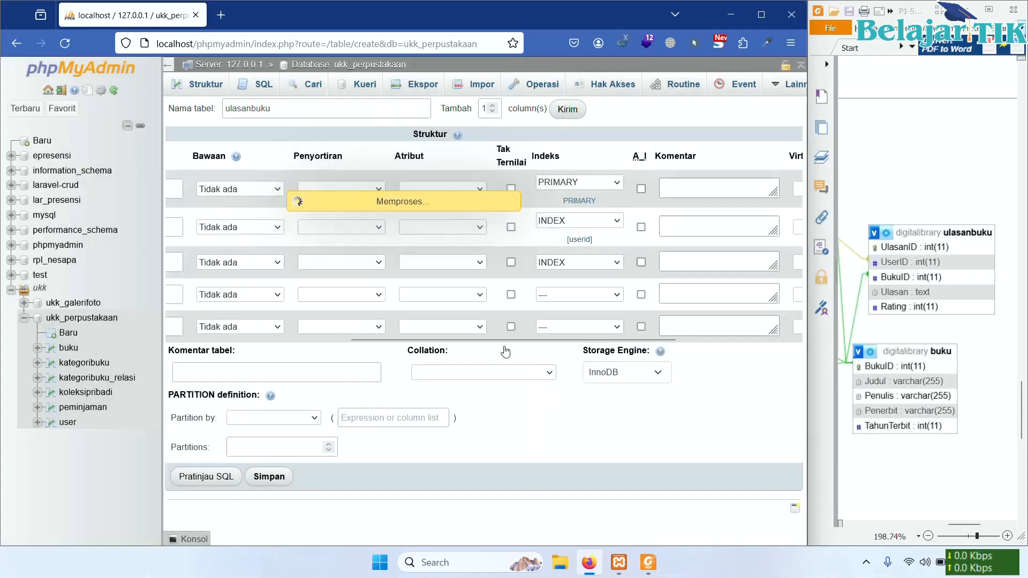
left_click(481, 419)
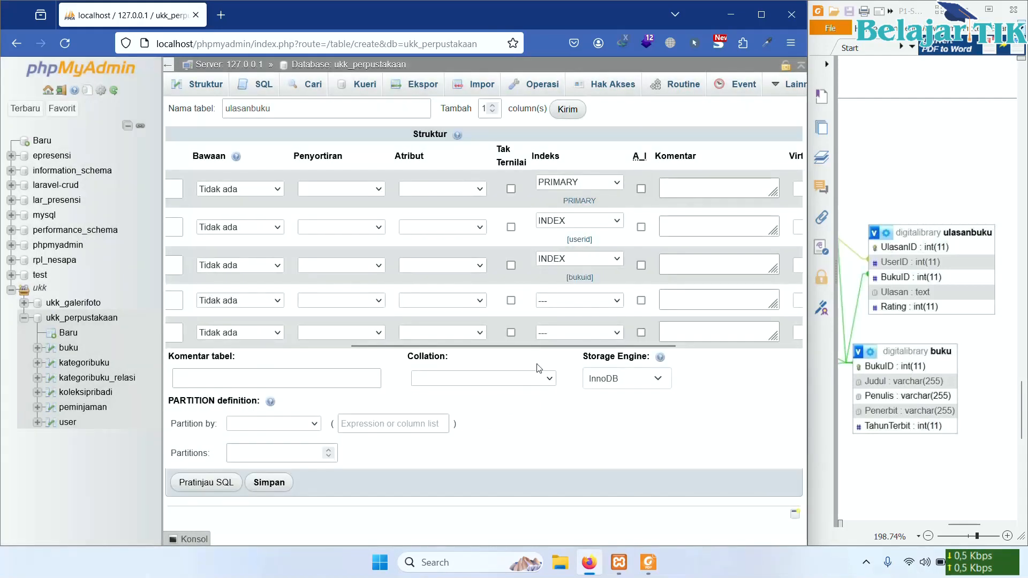
- Enable auto-increment for ulasanid and save the ulasanbuku table
left_click_drag(546, 346, 671, 345)
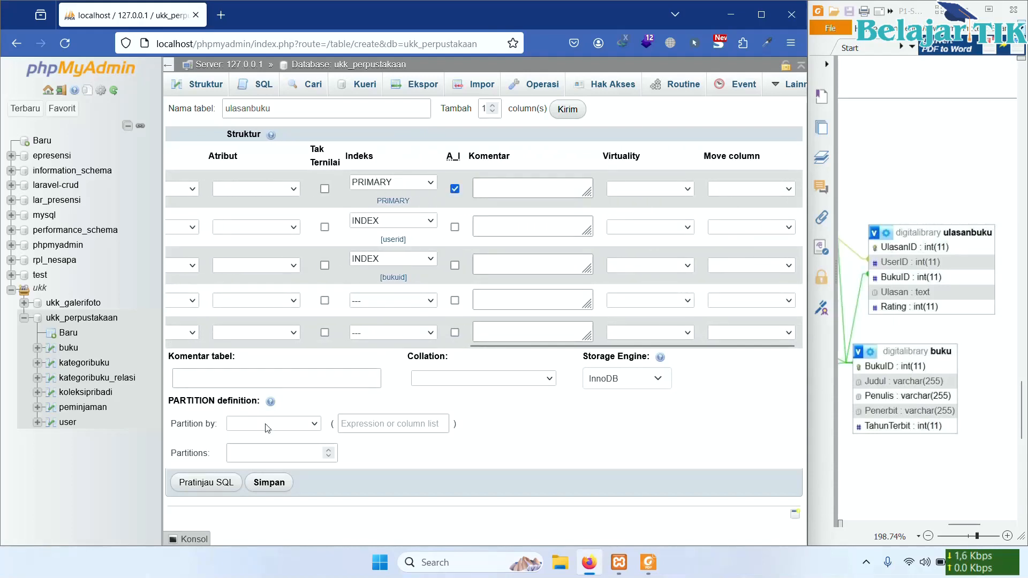
left_click(268, 483)
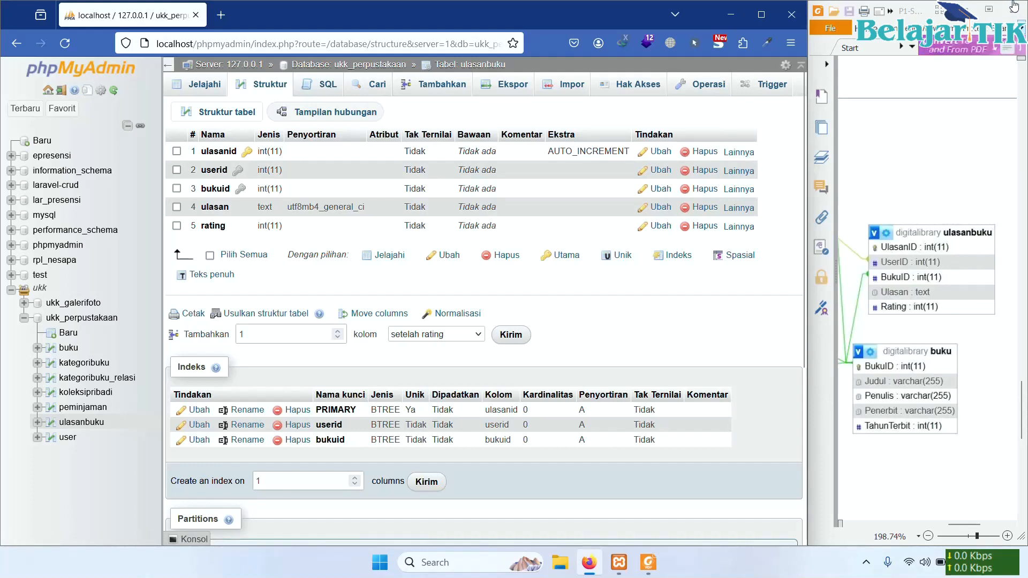
- Open the ukk_perpustakaan Designer in a maximised window at 120% zoom and move the user table clear of ulasanbuku
left_click_drag(890, 306, 953, 323)
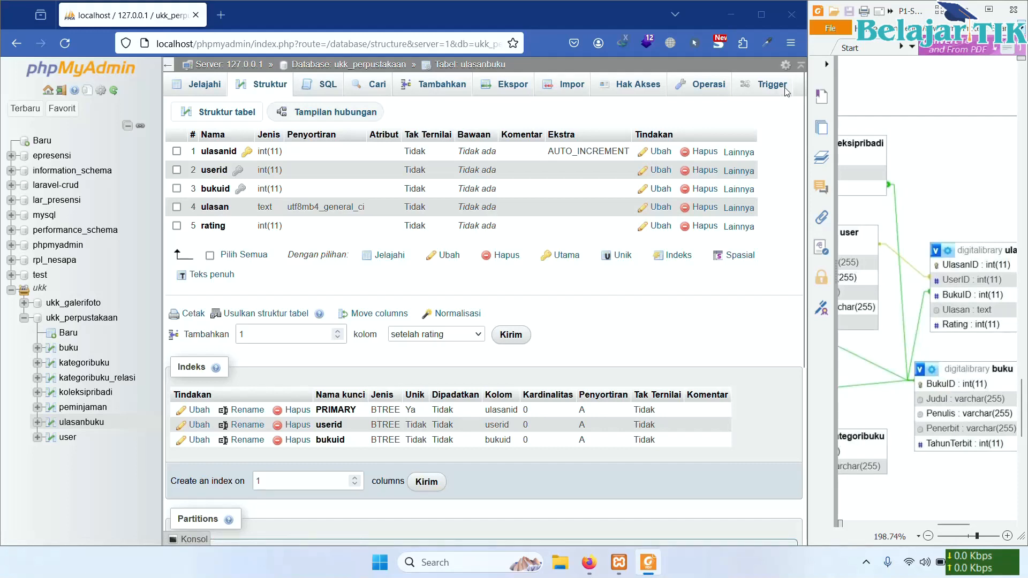
left_click(767, 14)
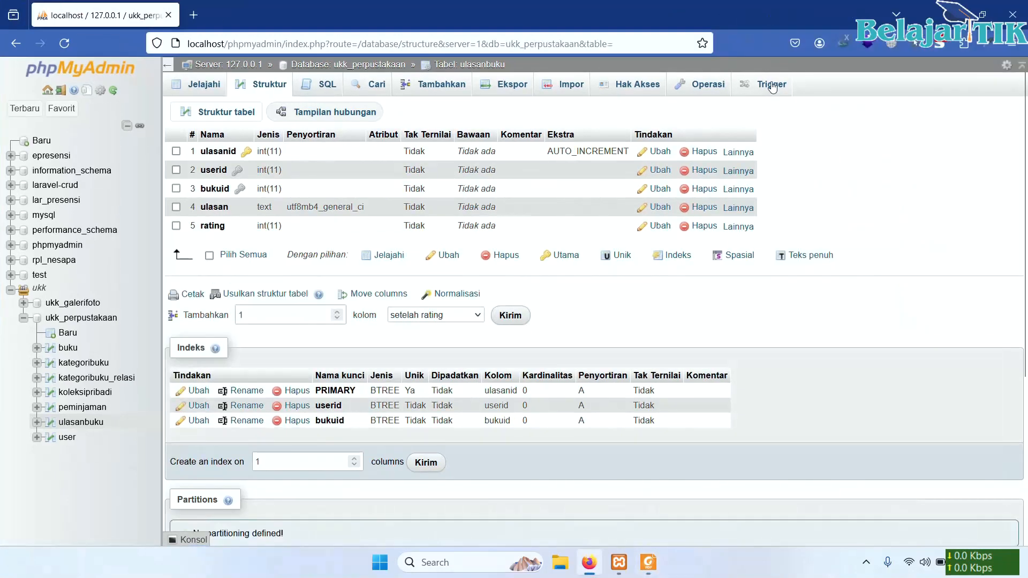
left_click(82, 321)
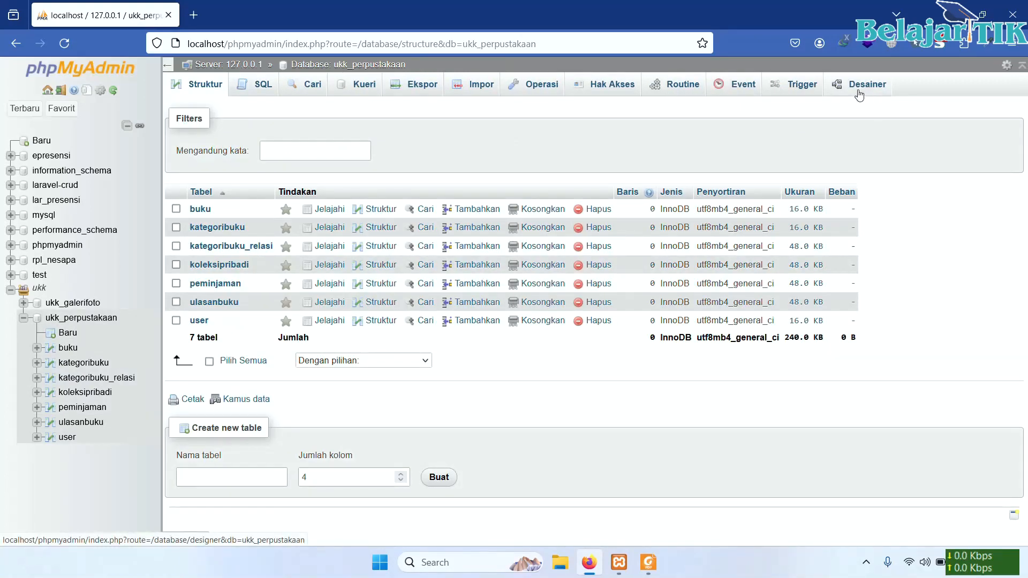
left_click(859, 95)
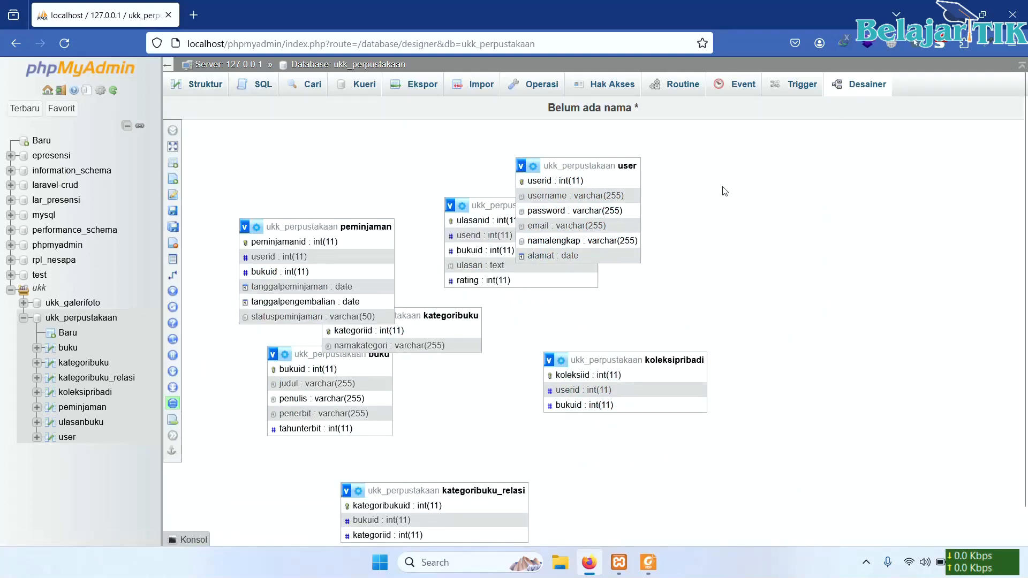
key("ctrl+plus")
key("ctrl+plus")
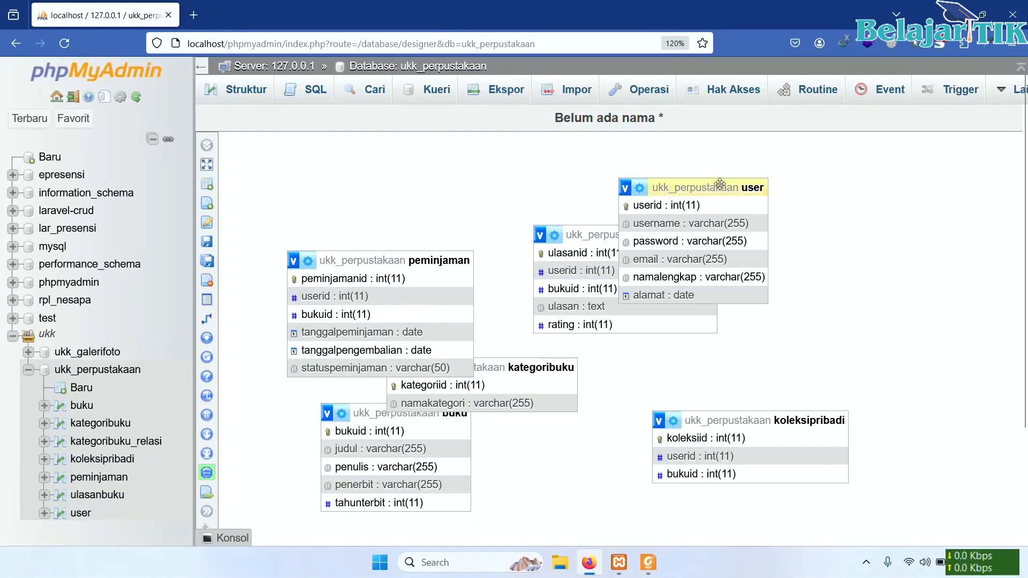
left_click_drag(700, 186, 845, 202)
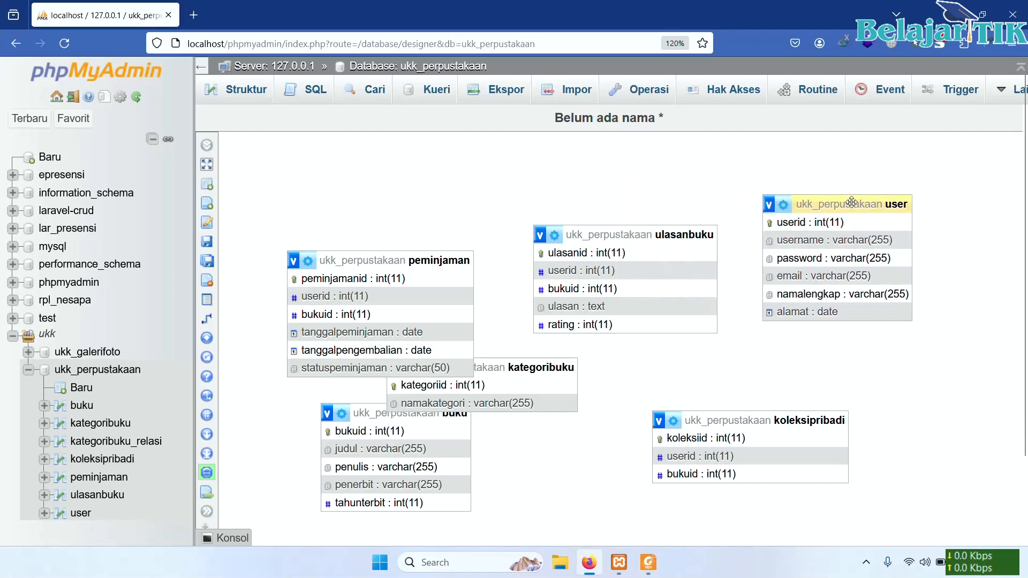
- Create a foreign key relationship from user's userid to ulasanbuku's userid with CASCADE on delete and update, and reload the Designer
mouse_move(219, 319)
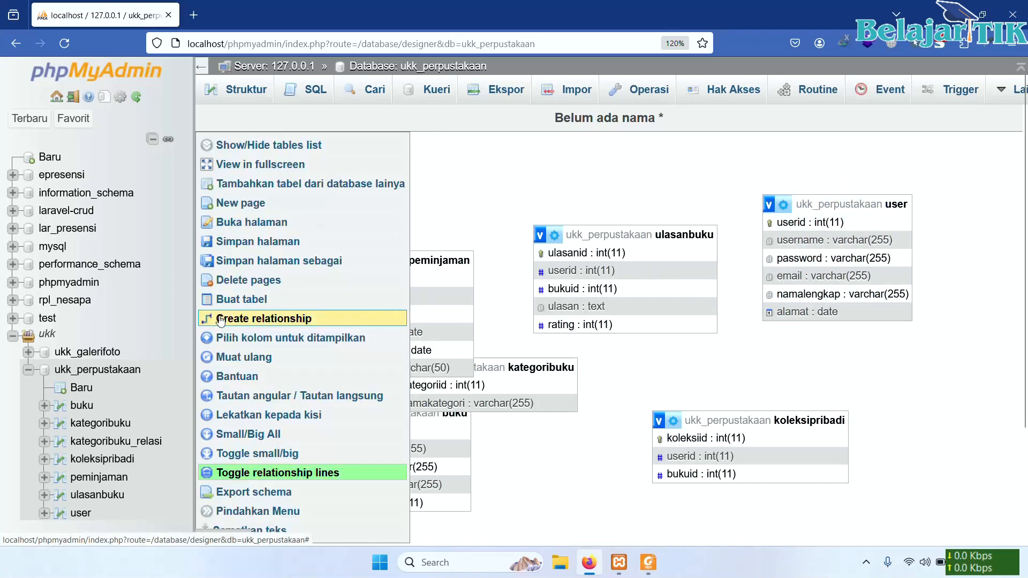
left_click(282, 321)
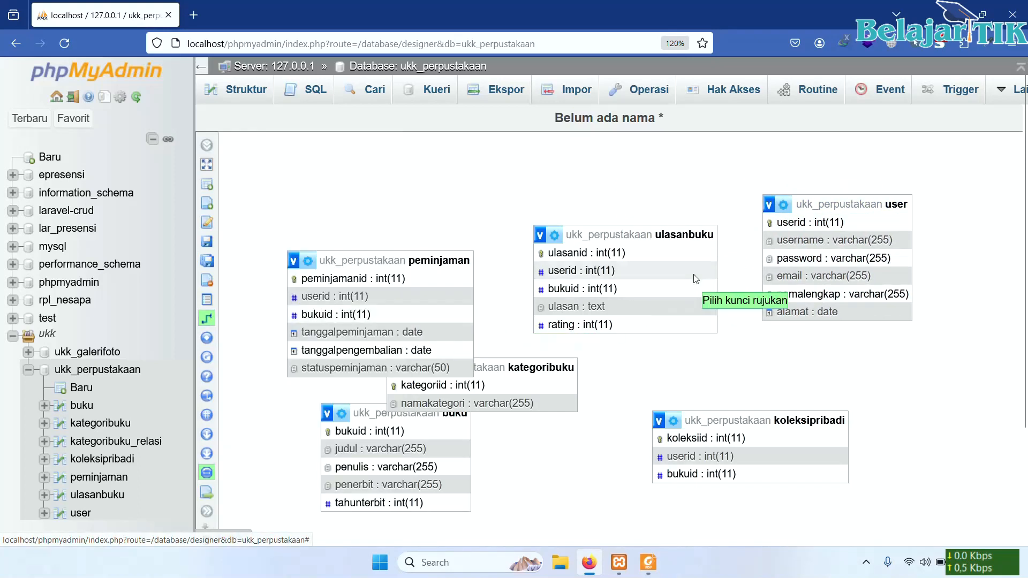
left_click(875, 224)
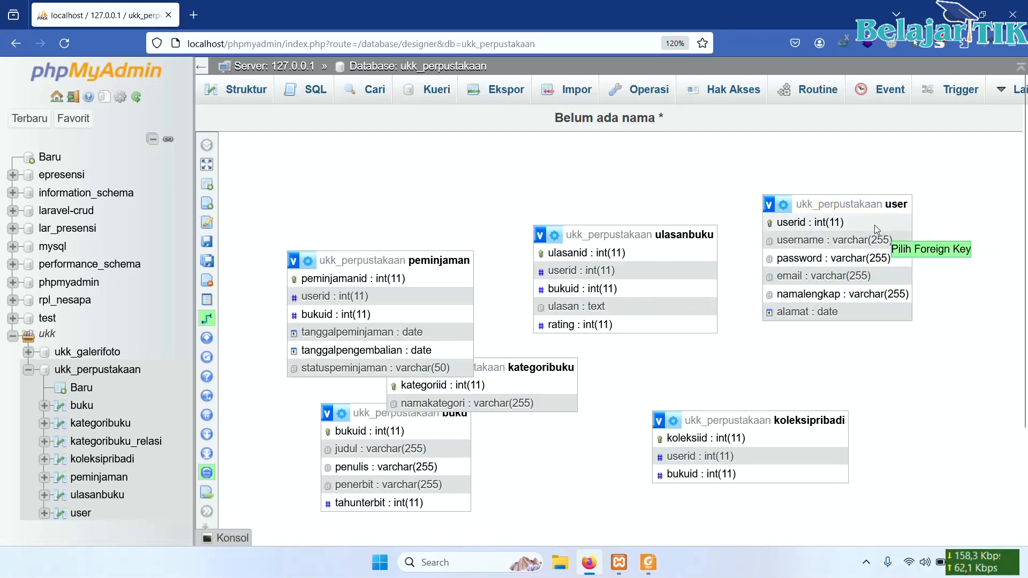
left_click(637, 276)
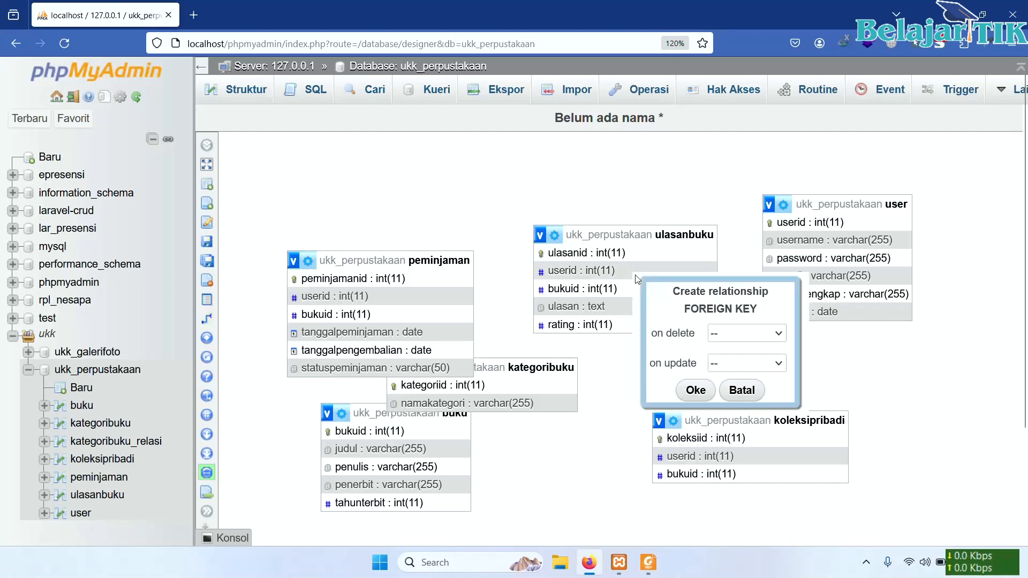
left_click(725, 340)
left_click(729, 372)
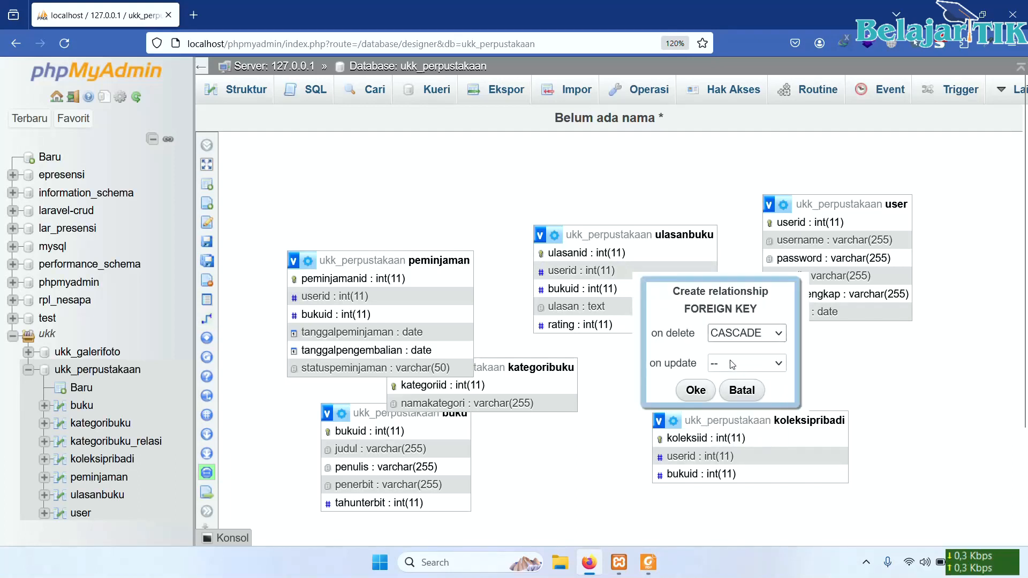
left_click(727, 368)
left_click(739, 403)
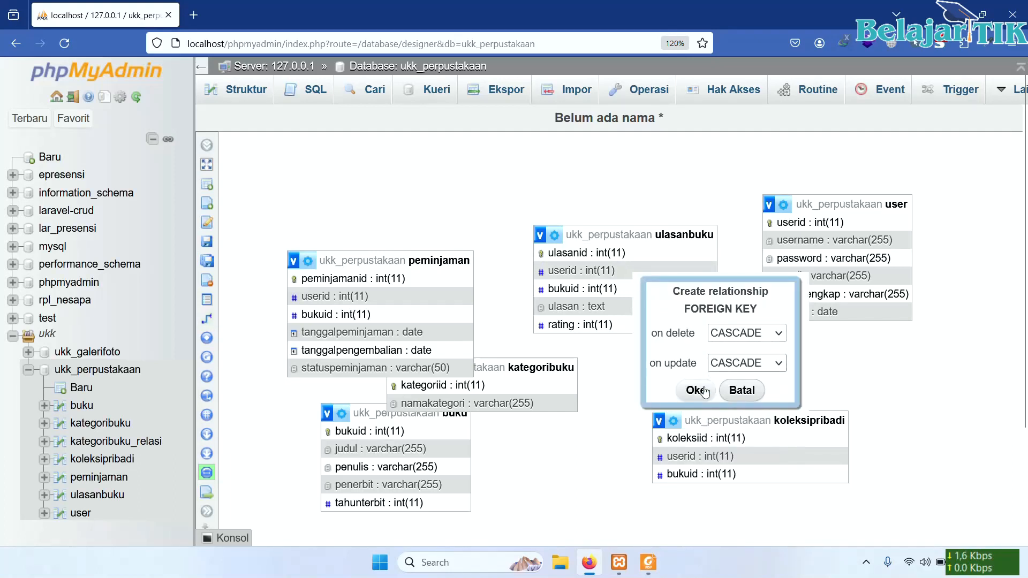
left_click(694, 391)
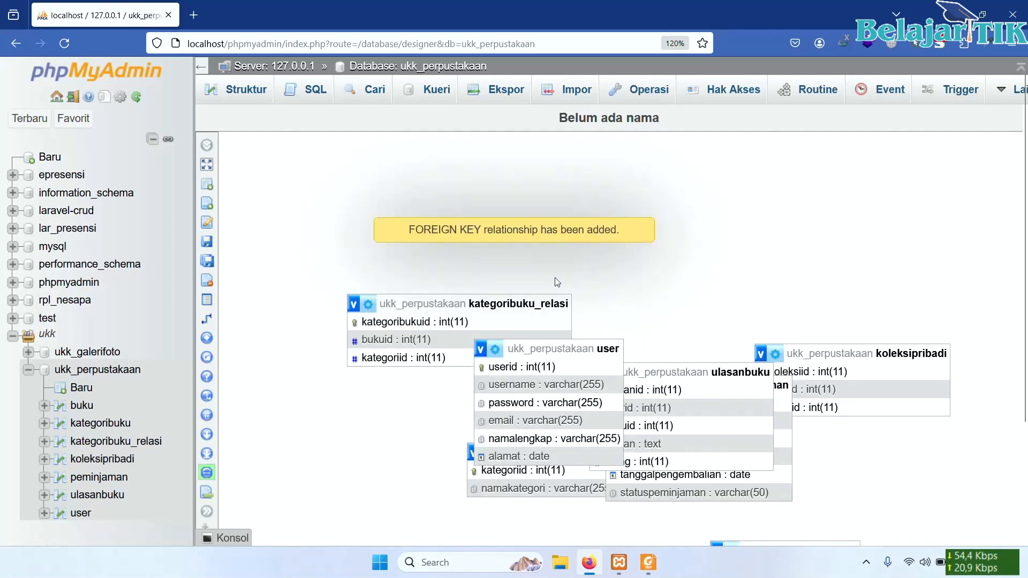
left_click(71, 46)
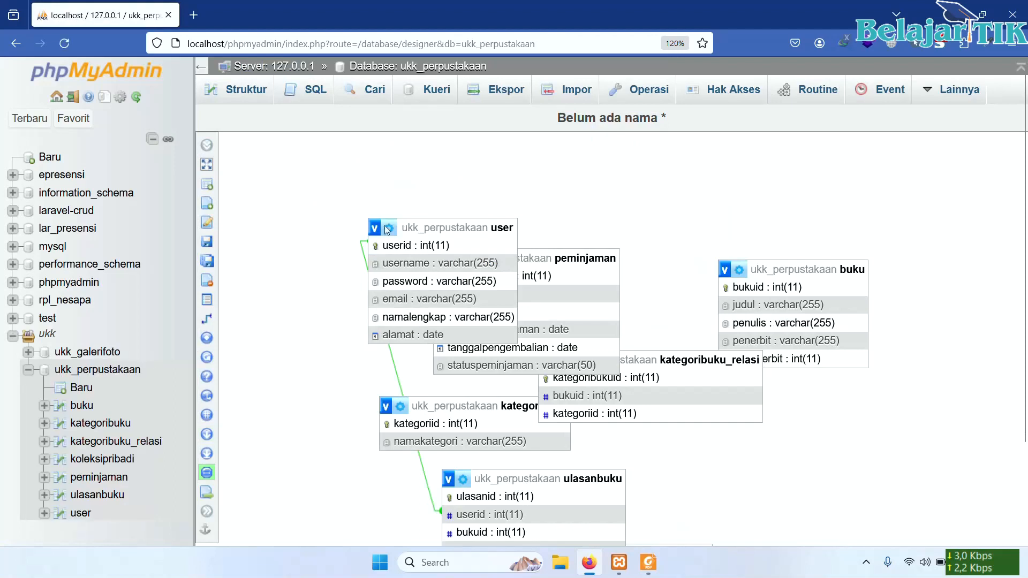
- Create a foreign key relationship from user's userid to peminjaman's userid with CASCADE on delete and update, and reload the Designer
mouse_move(233, 307)
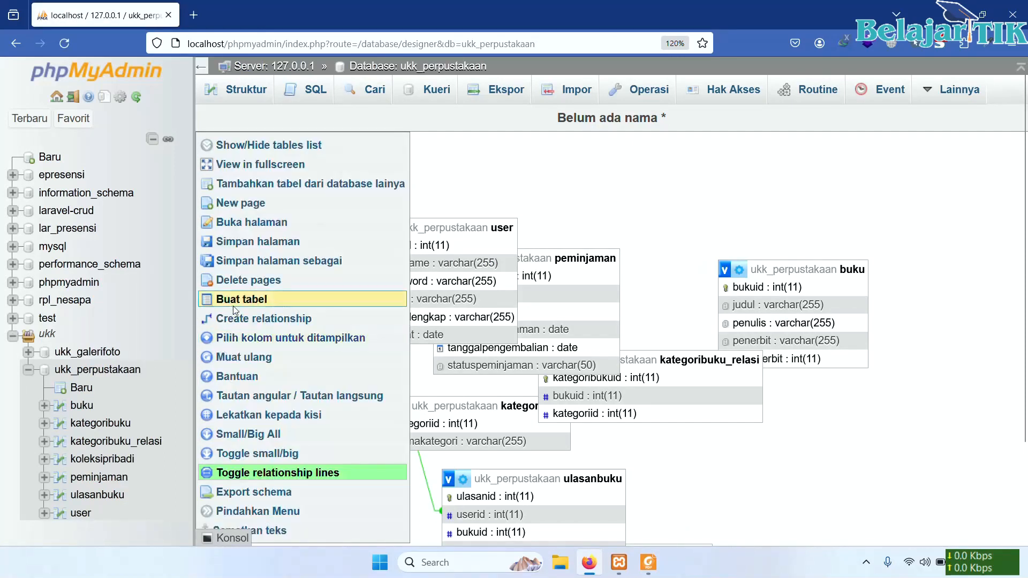
left_click(261, 323)
left_click(442, 247)
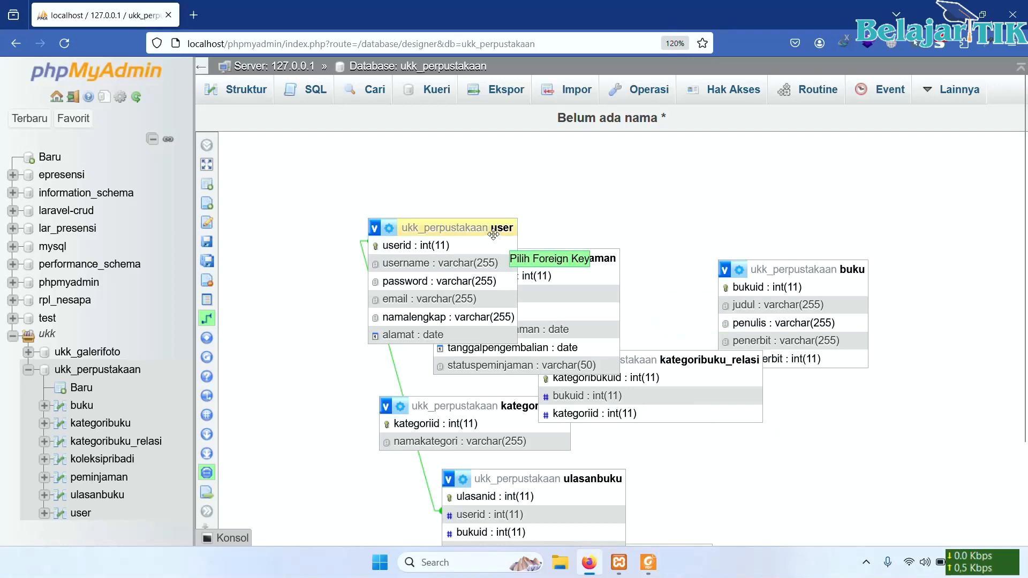
left_click_drag(492, 234, 378, 205)
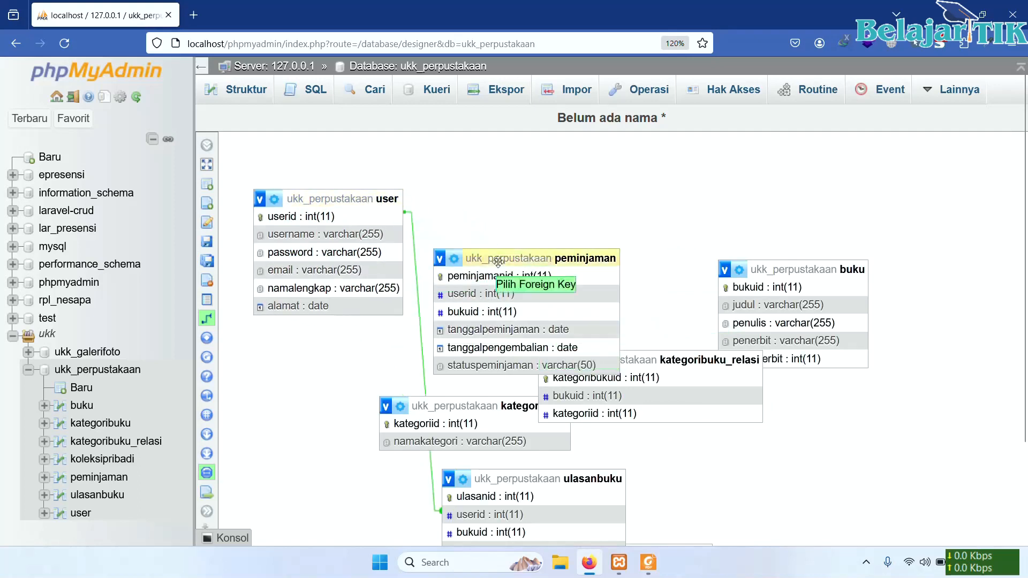
left_click(527, 293)
left_click(626, 350)
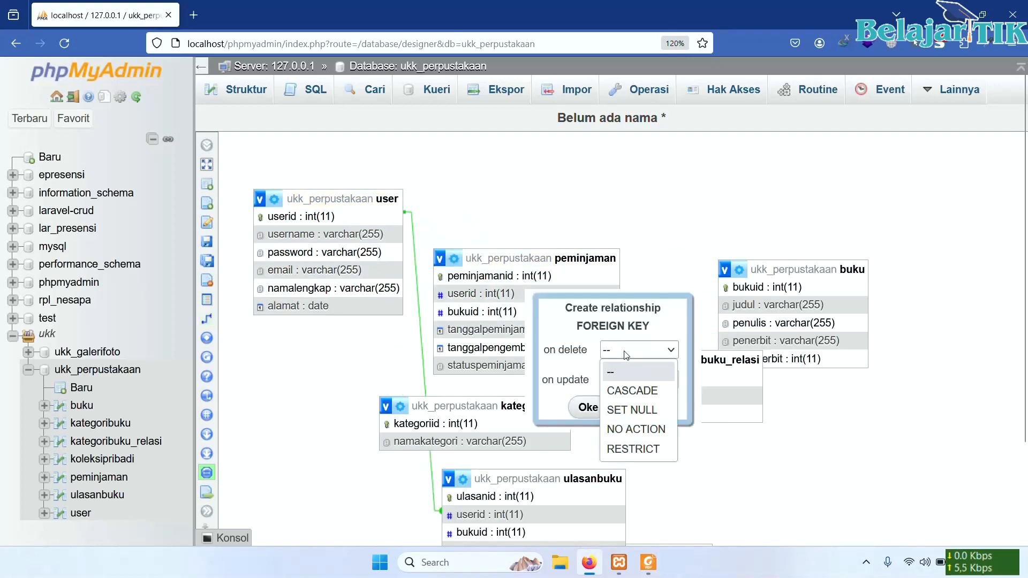
left_click(634, 392)
left_click(638, 379)
left_click(631, 420)
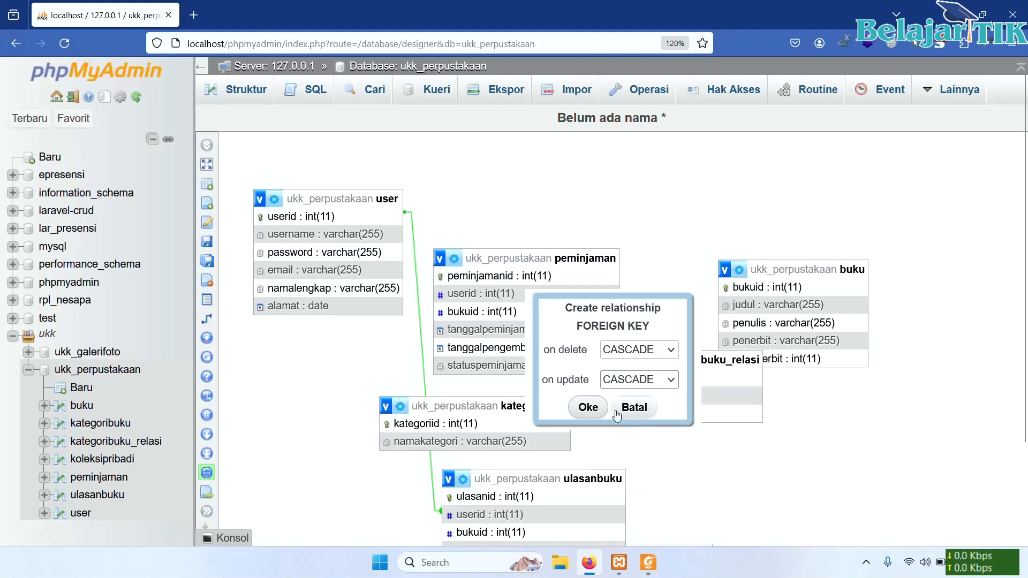
left_click(587, 408)
left_click(65, 43)
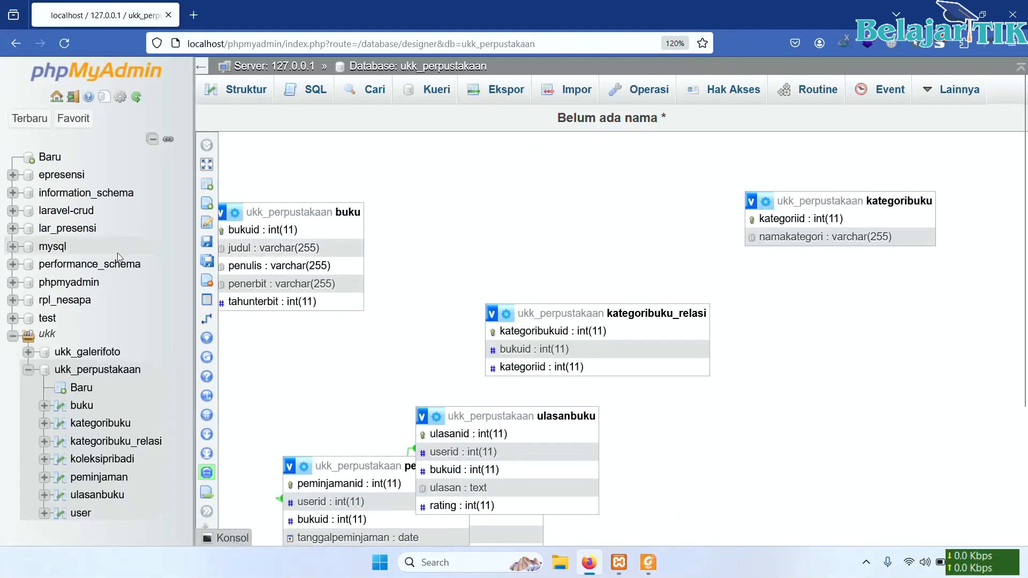
- Create a foreign key relationship from kategoribuku's kategoriid to kategoribuku_relasi's kategoriid with CASCADE on delete and update, and reload the Designer
mouse_move(225, 357)
left_click(236, 319)
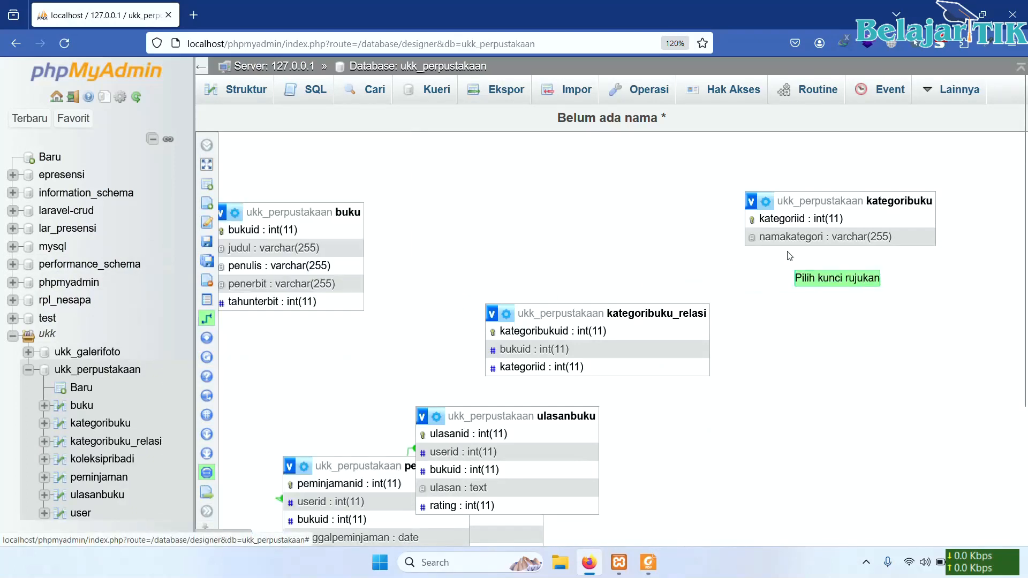
left_click(818, 223)
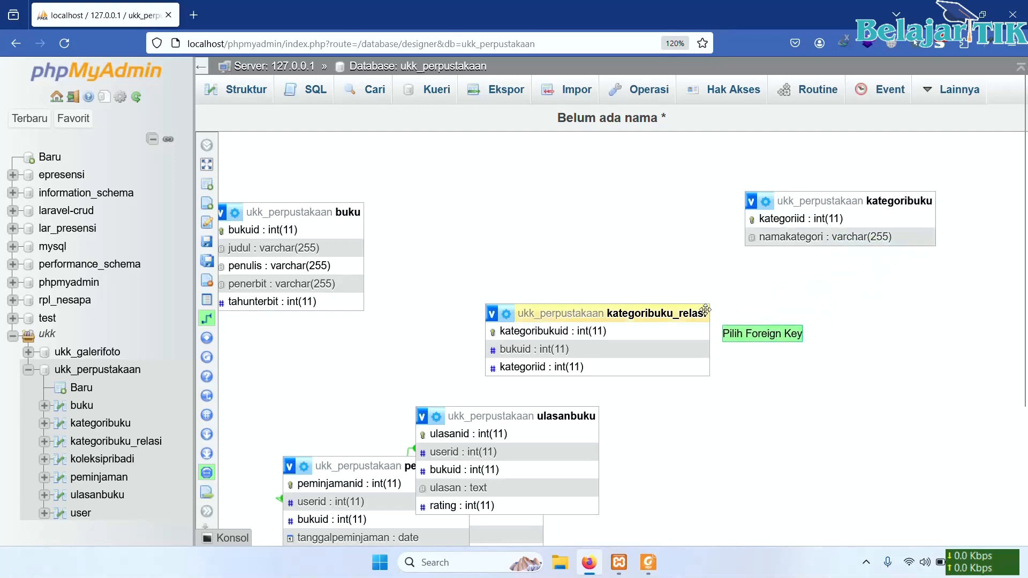
left_click(603, 369)
left_click(707, 426)
left_click(707, 470)
left_click(719, 462)
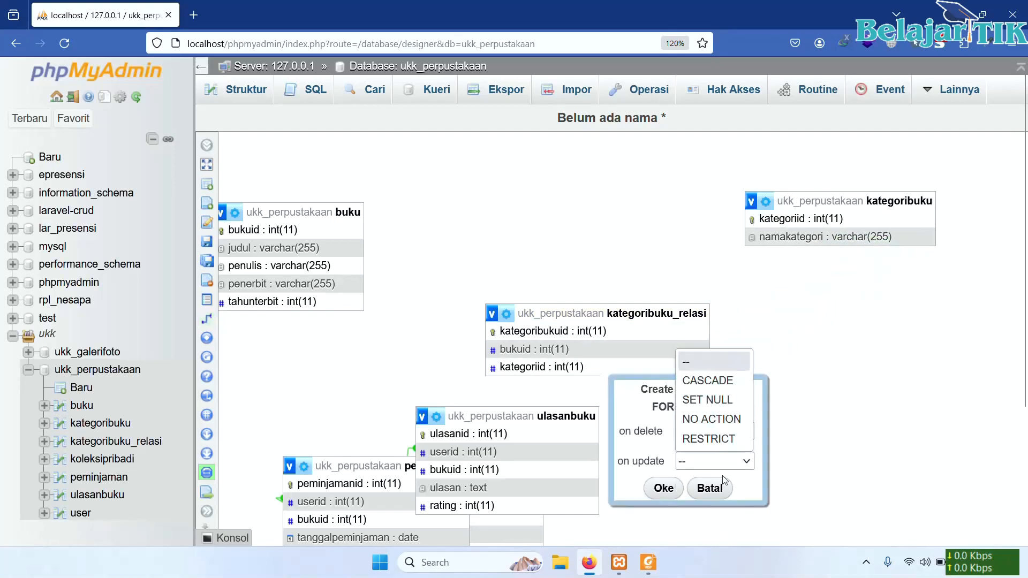
left_click(710, 380)
left_click(664, 488)
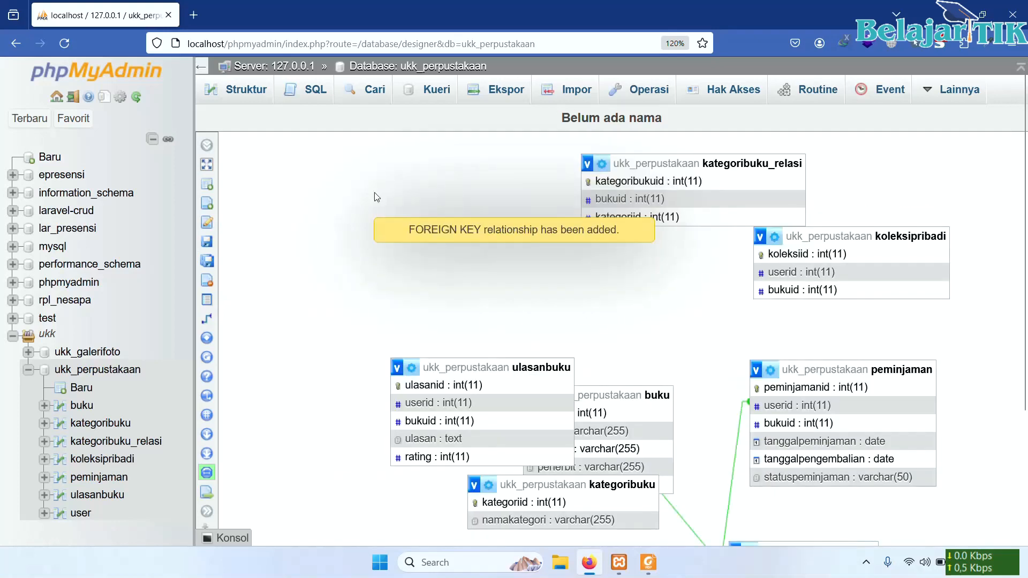
left_click(69, 48)
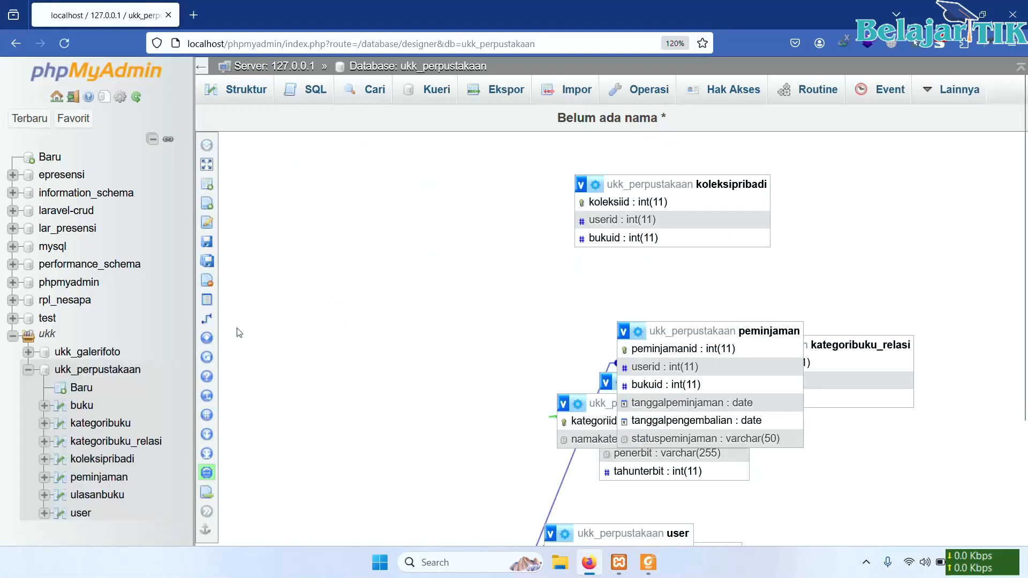
- Create a foreign key relationship from user's userid to koleksipribadi's userid with CASCADE on delete and update, and reload the Designer
left_click(207, 321)
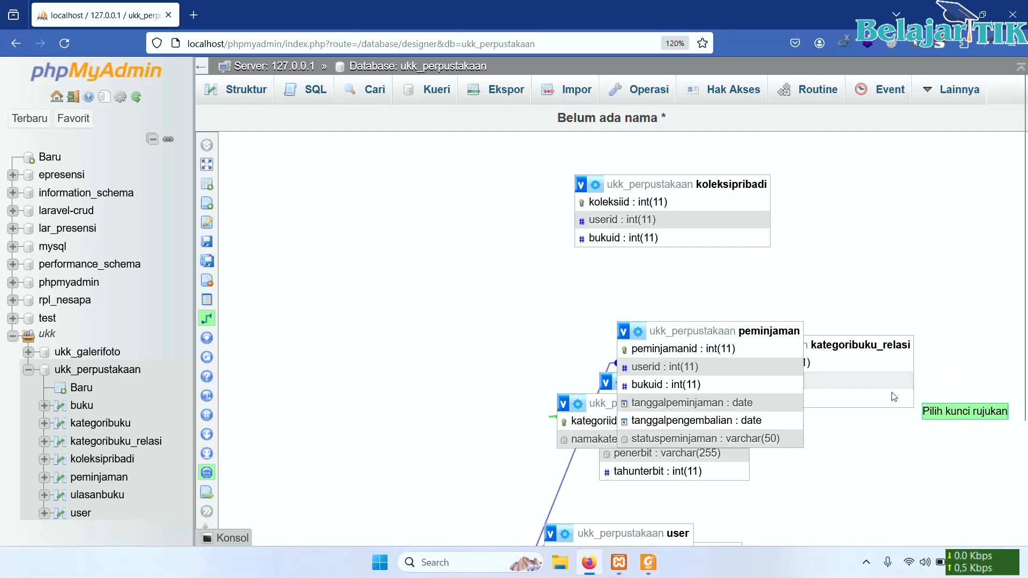
scroll(710, 470, "down", 3)
left_click(619, 408)
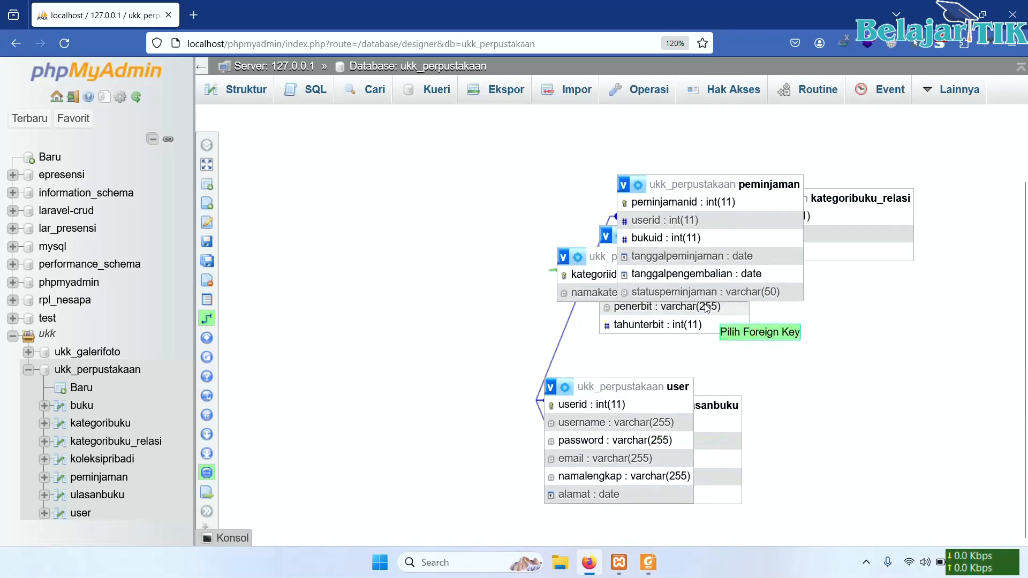
scroll(706, 308, "up", 3)
left_click(637, 218)
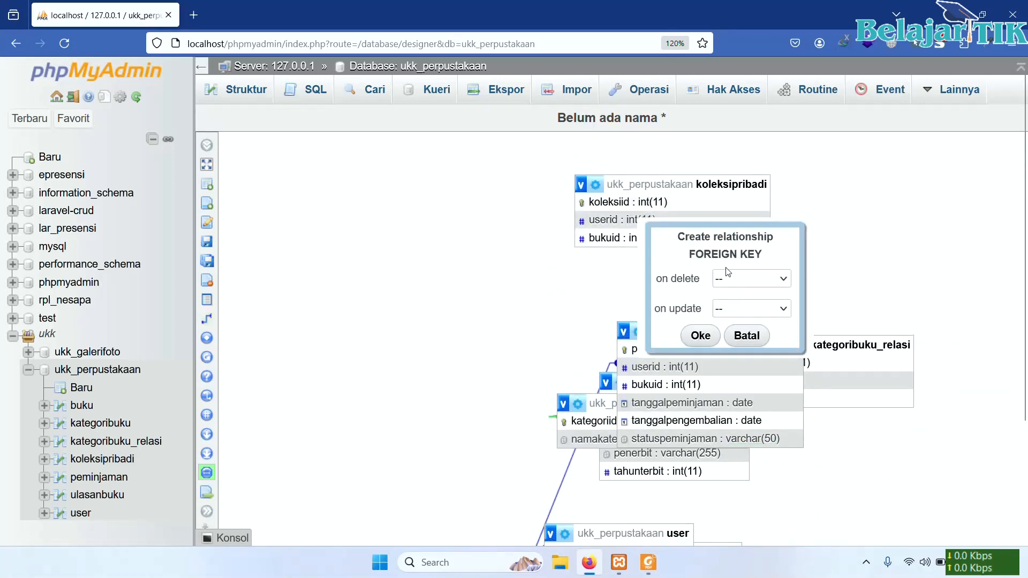
left_click(749, 278)
left_click(749, 322)
left_click(749, 308)
left_click(743, 349)
left_click(697, 340)
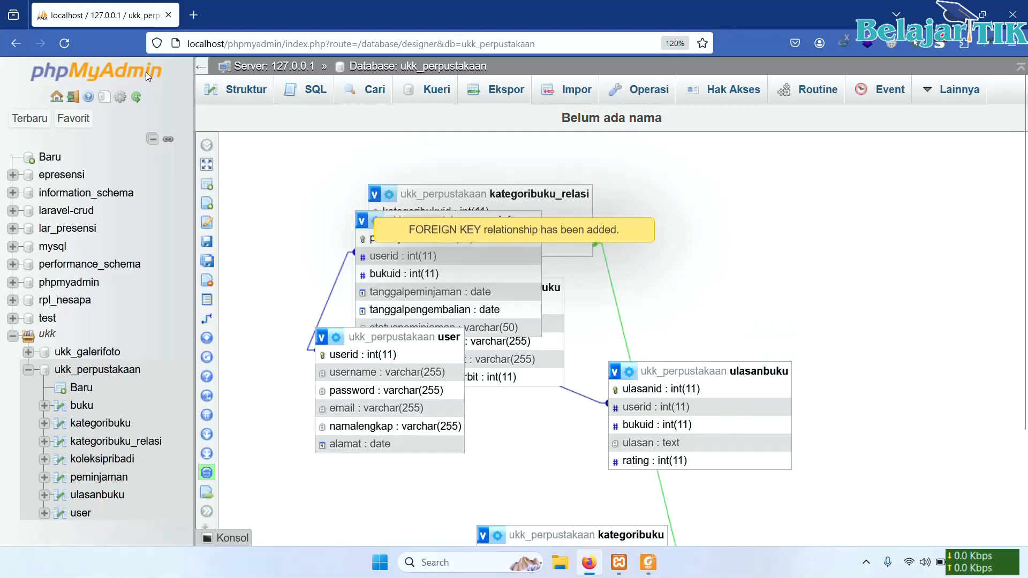
left_click(67, 42)
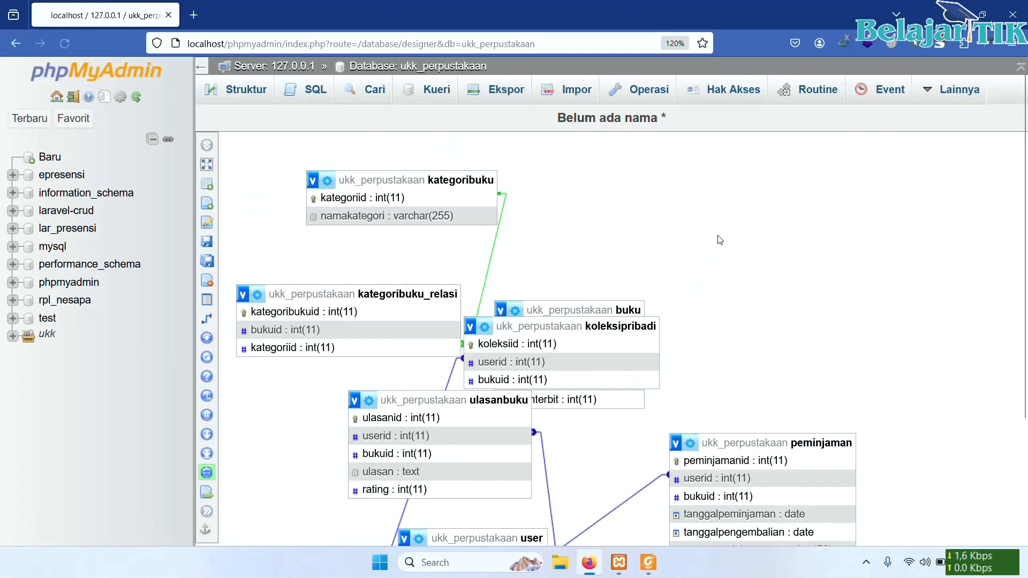
- Move koleksipribadi clear of buku, link buku's bukuid to kategoribuku_relasi's bukuid with CASCADE on delete and update, and reload the Designer
left_click(257, 320)
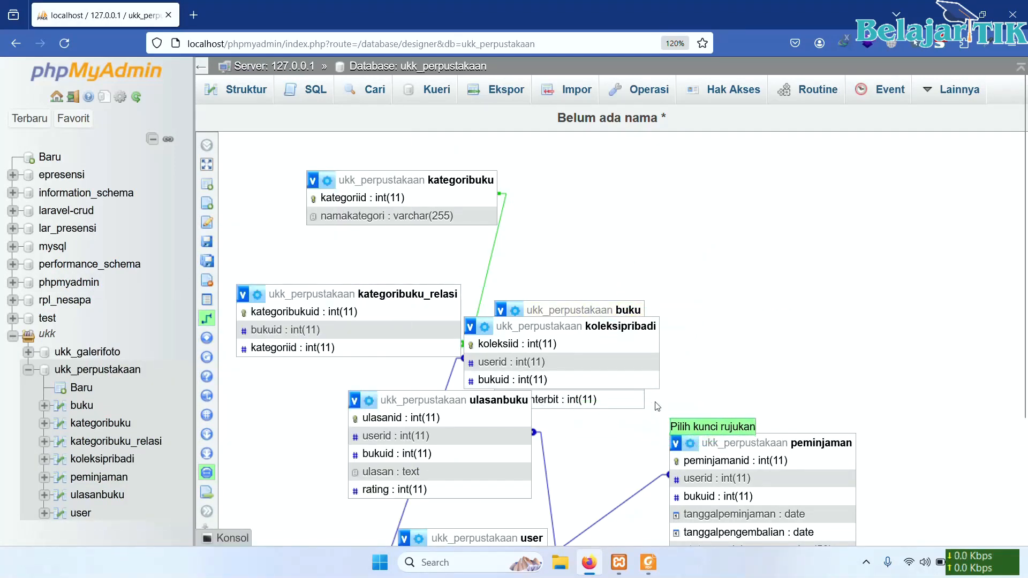
scroll(749, 429, "down", 2)
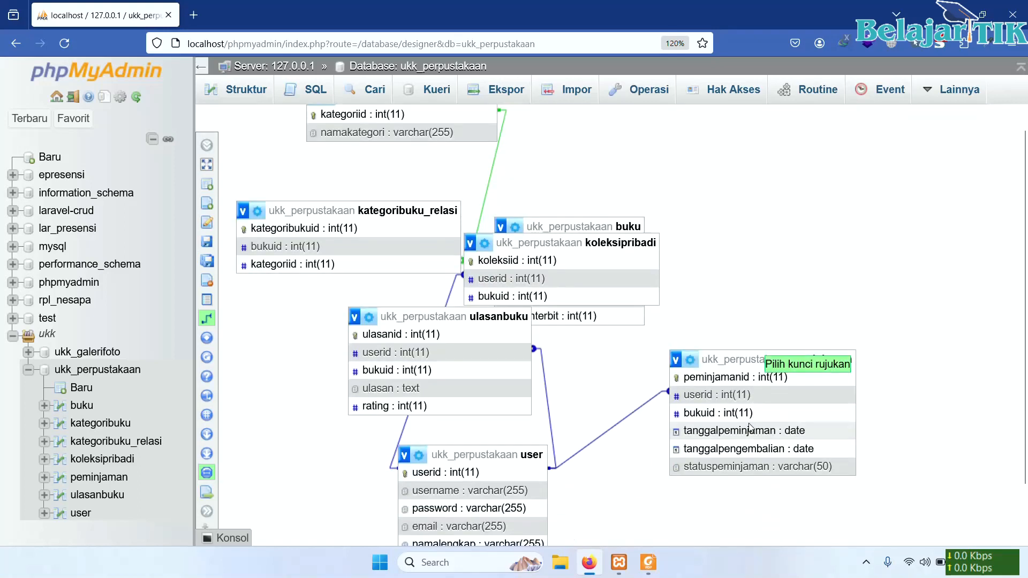
scroll(486, 457, "down", 2)
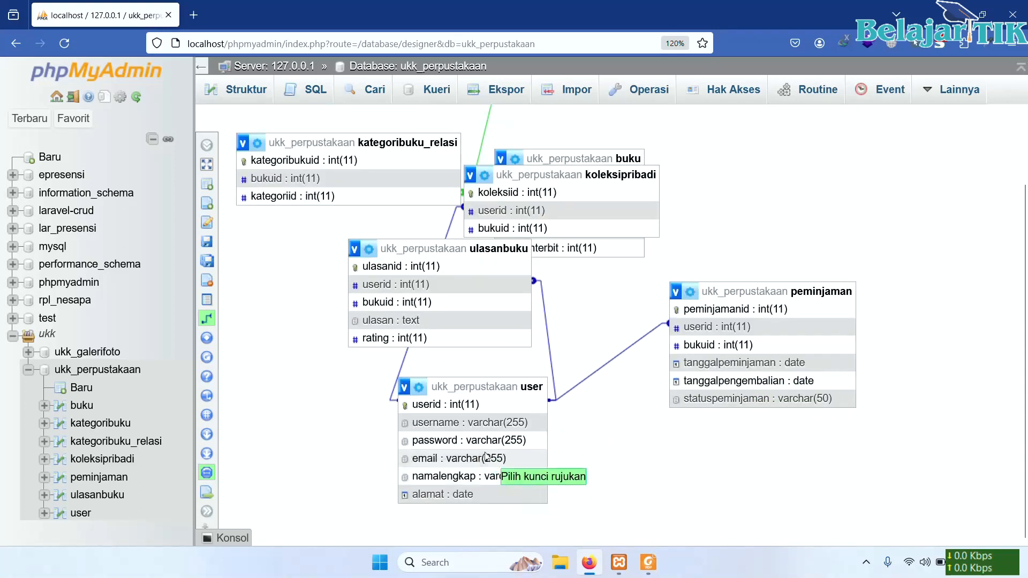
scroll(530, 337, "up", 2)
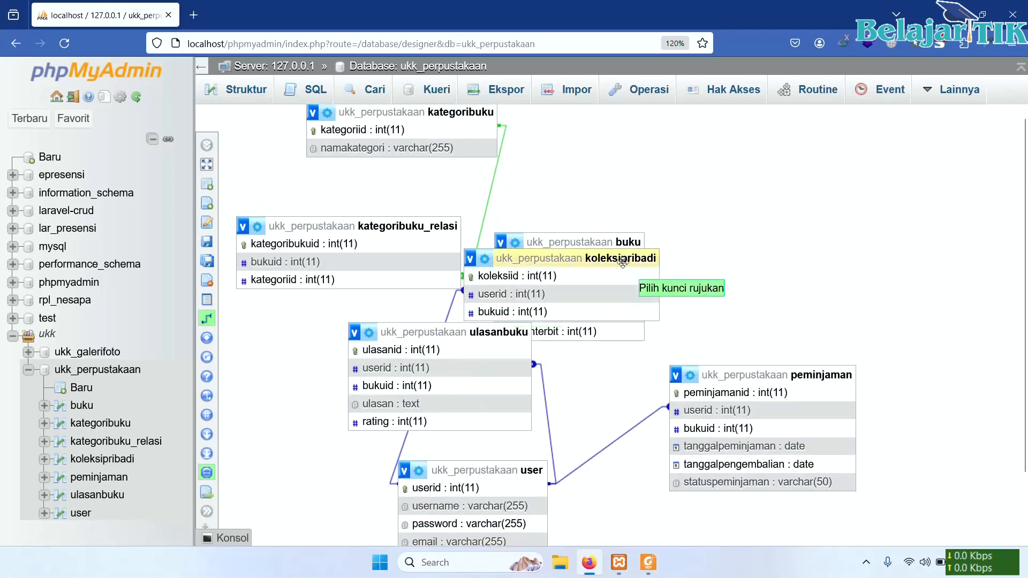
left_click_drag(622, 263, 819, 208)
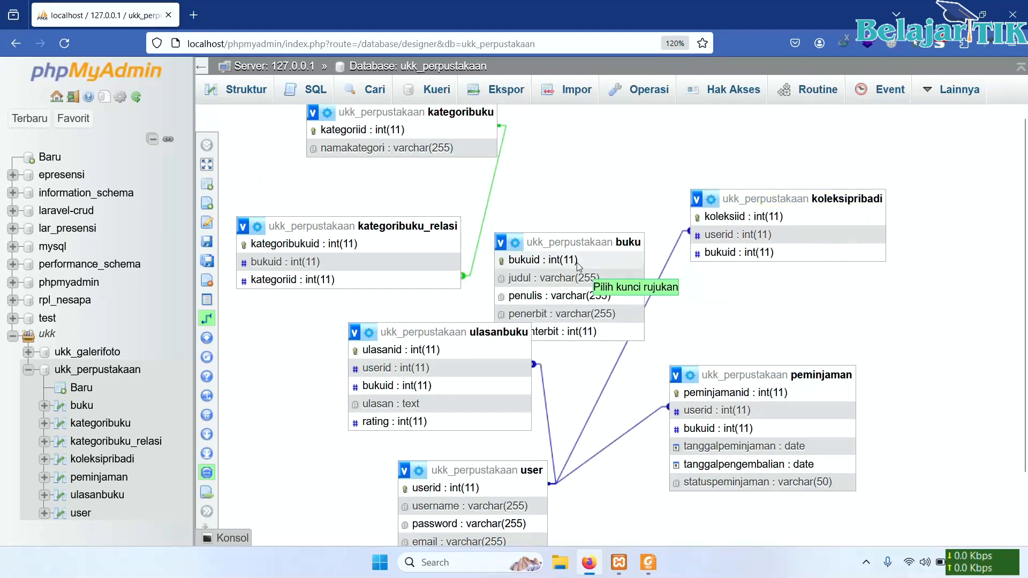
left_click(288, 262)
left_click(382, 320)
left_click(393, 358)
left_click(391, 349)
left_click(399, 389)
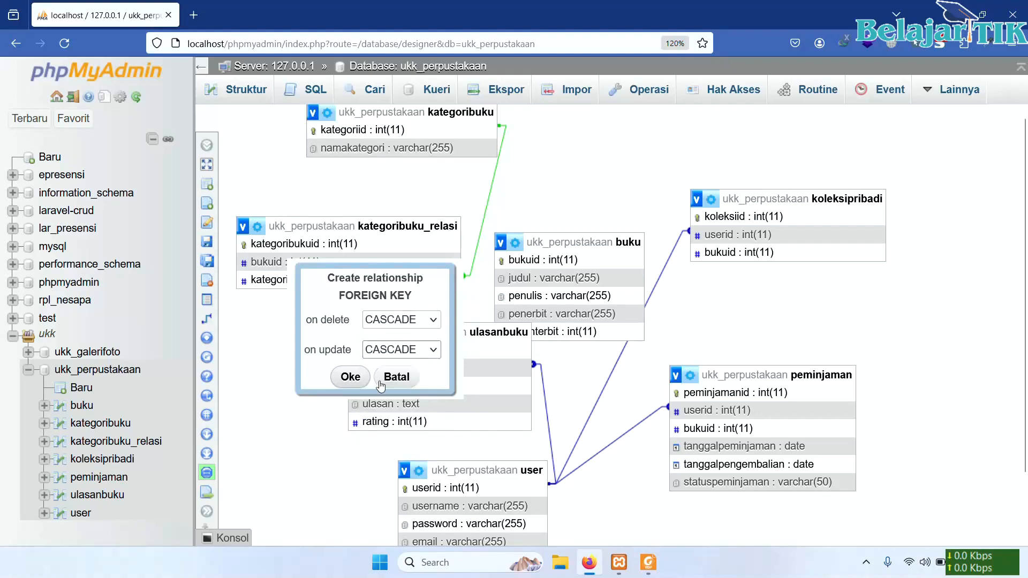
left_click(351, 377)
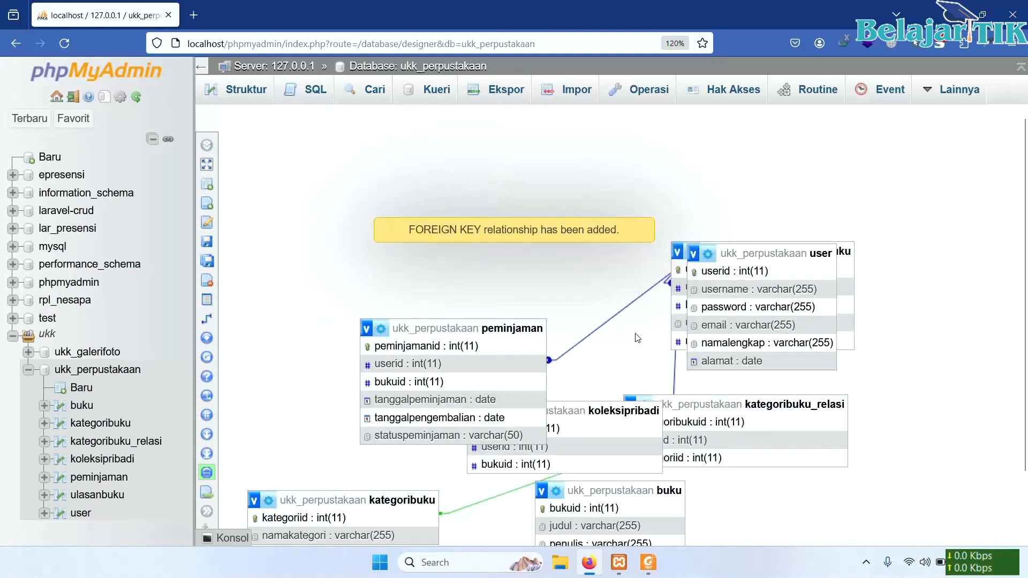
left_click_drag(481, 332, 372, 235)
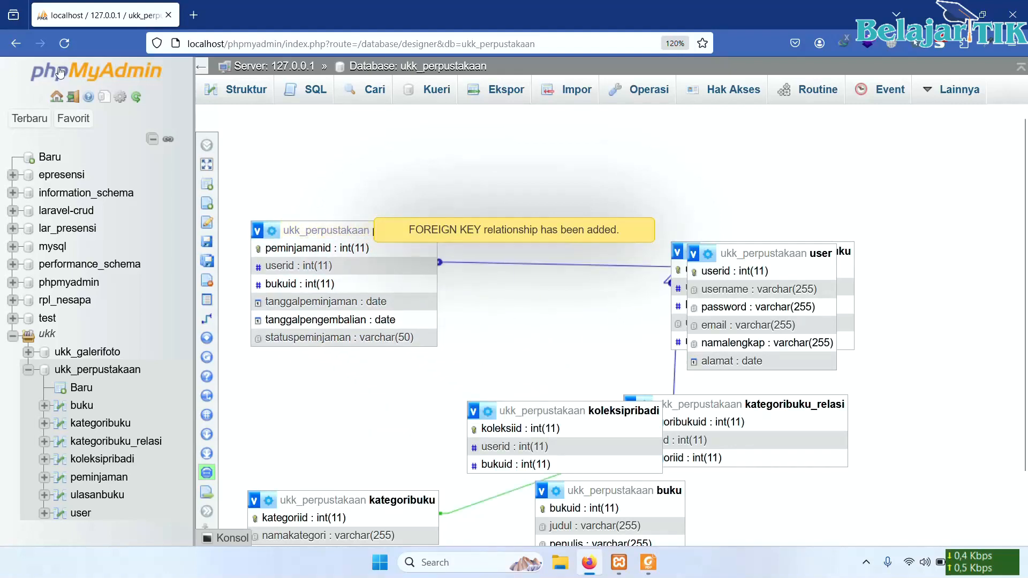
left_click(67, 44)
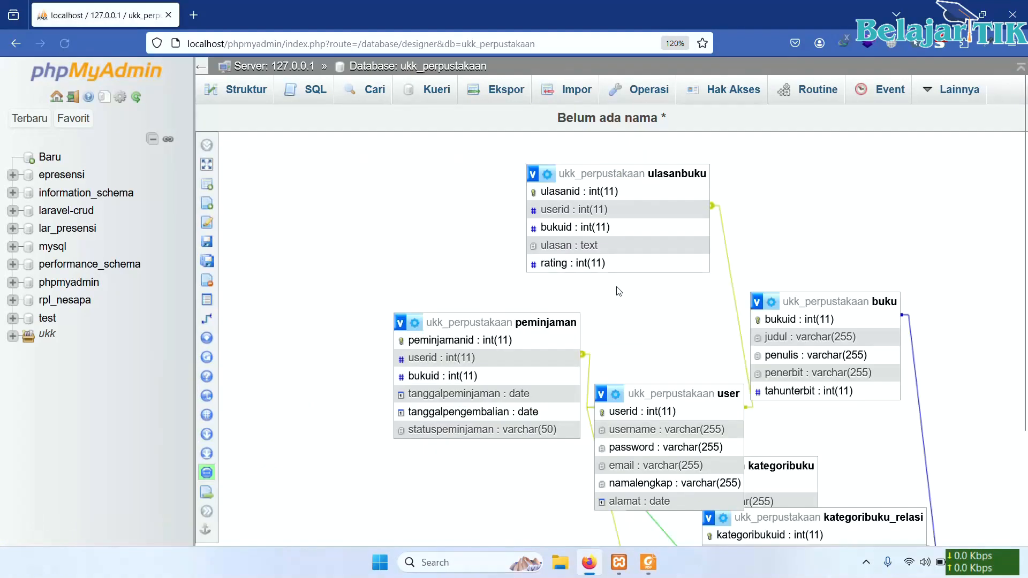
- Create a foreign key relationship from buku's bukuid to ulasanbuku's bukuid with CASCADE on delete and update, and reload the Designer
mouse_move(213, 262)
left_click(236, 318)
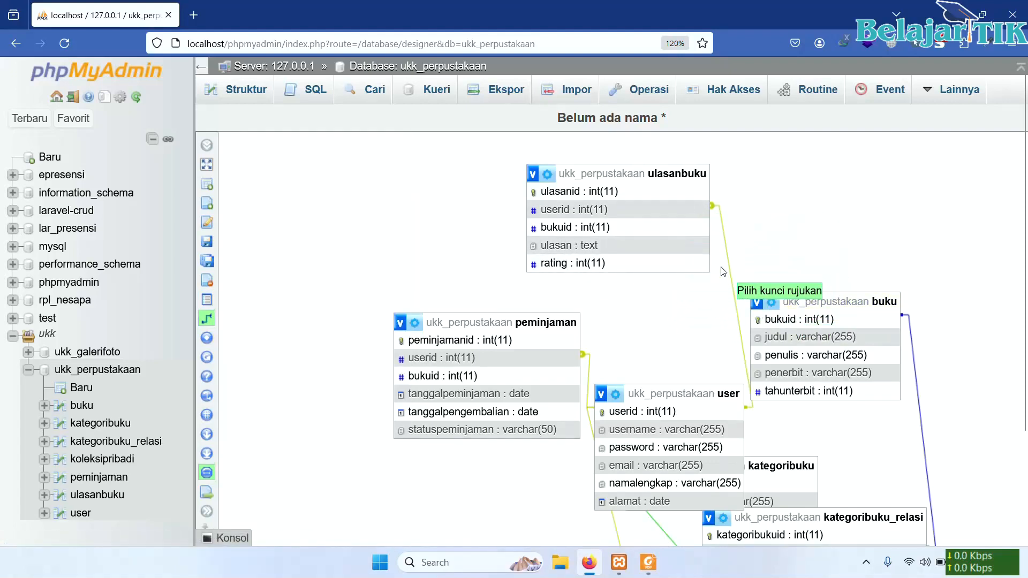
scroll(830, 382, "down", 3)
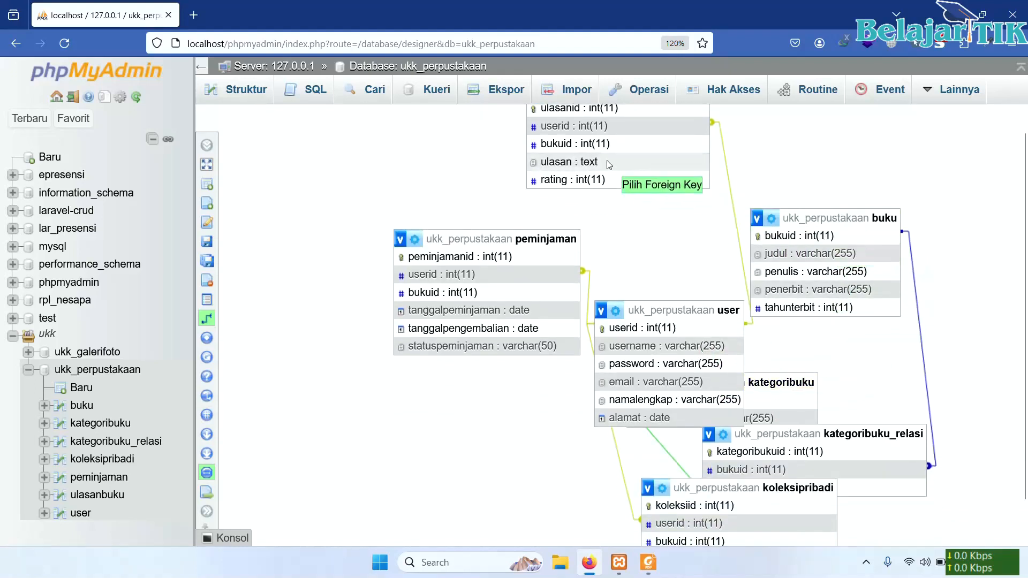
left_click(604, 144)
left_click(699, 206)
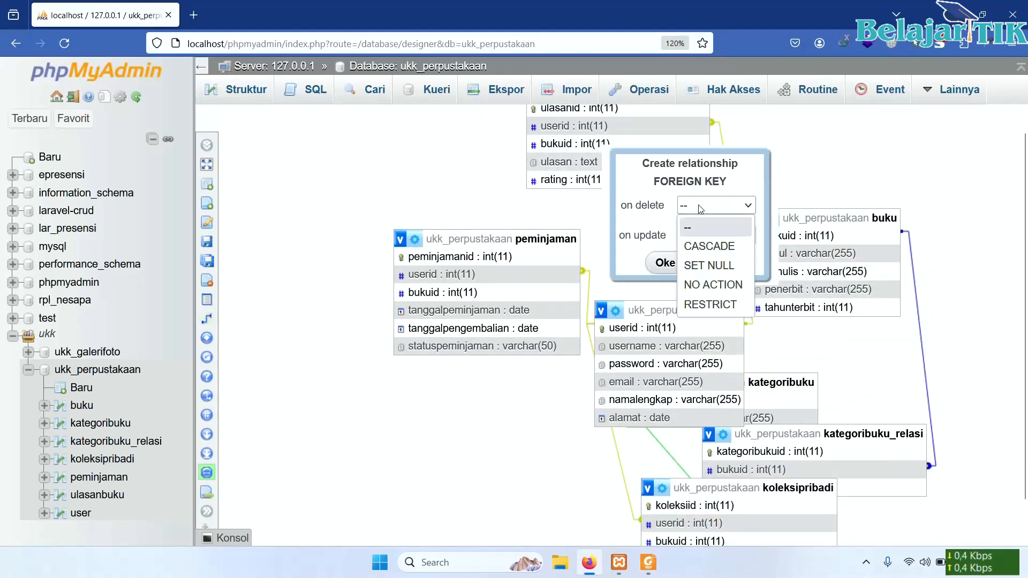
left_click(712, 246)
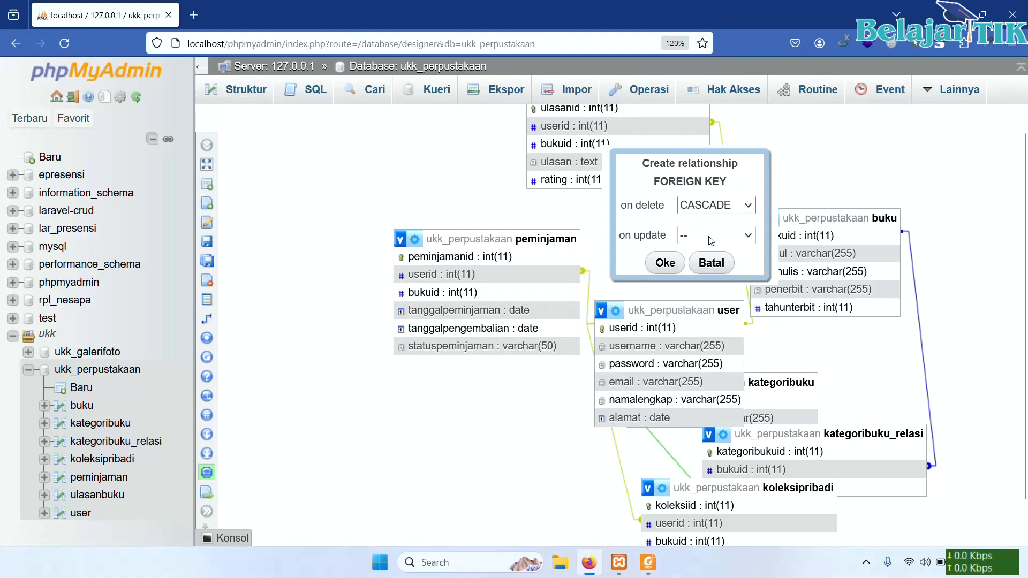
left_click(709, 240)
left_click(701, 273)
left_click(665, 262)
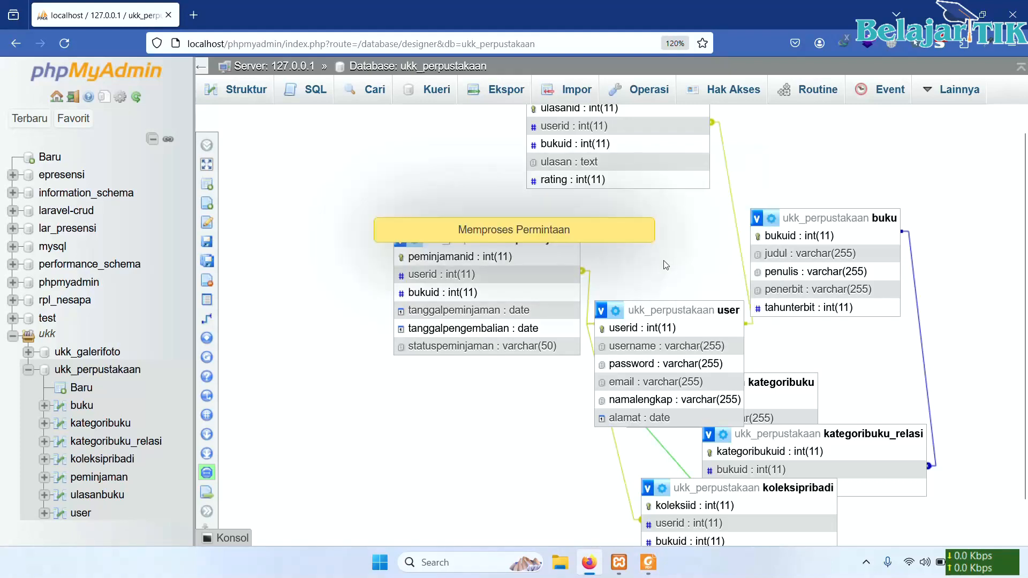
left_click(64, 44)
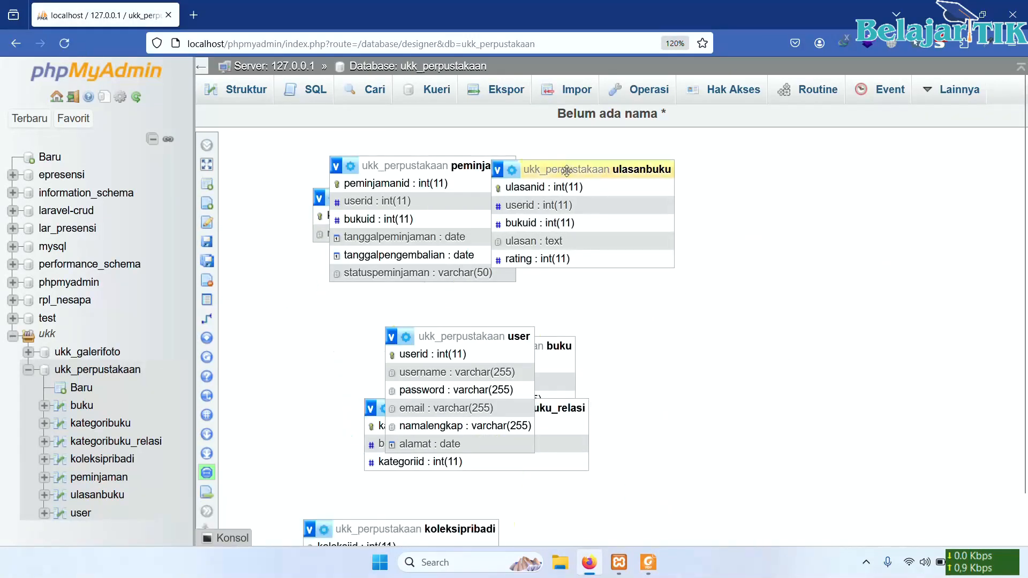
- Move the ulasanbuku and peminjaman tables apart so that they no longer overlap each other or kategoribuku
left_click_drag(567, 170, 719, 172)
left_click_drag(488, 168, 683, 210)
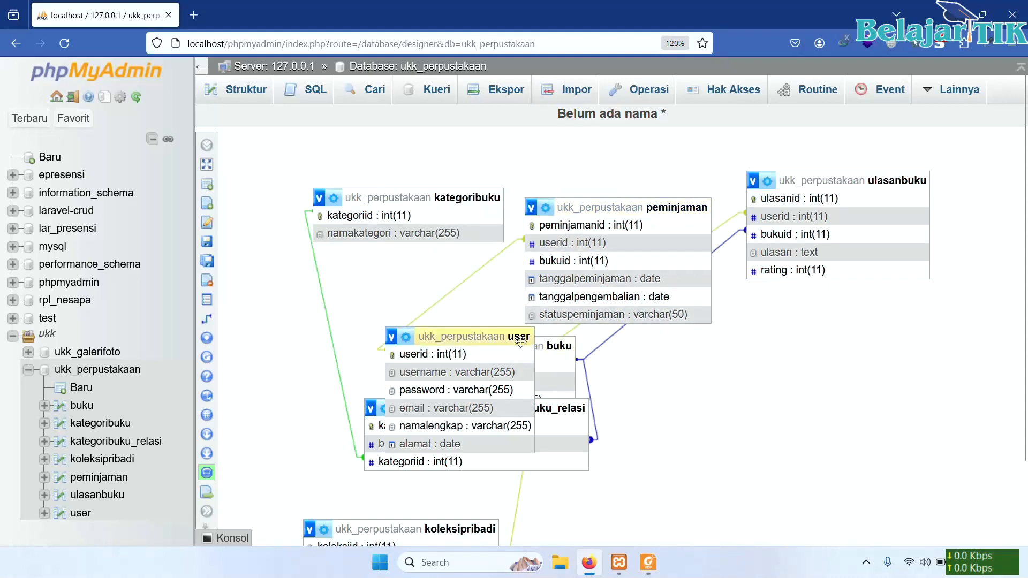
left_click_drag(838, 184, 855, 353)
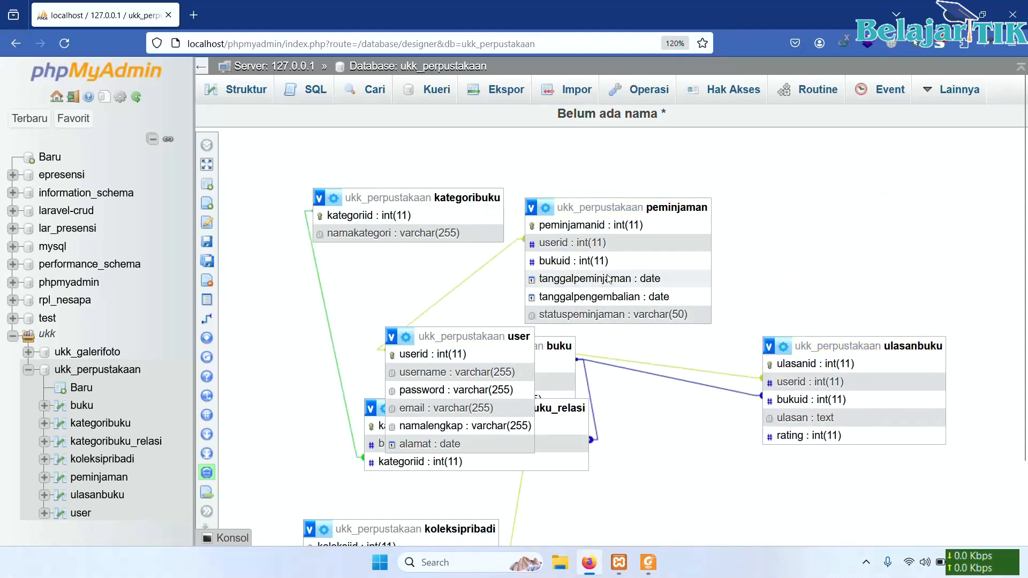
- Move buku clear of user, link buku's bukuid to peminjaman's bukuid with CASCADE on delete and update, and reload the Designer
mouse_move(204, 308)
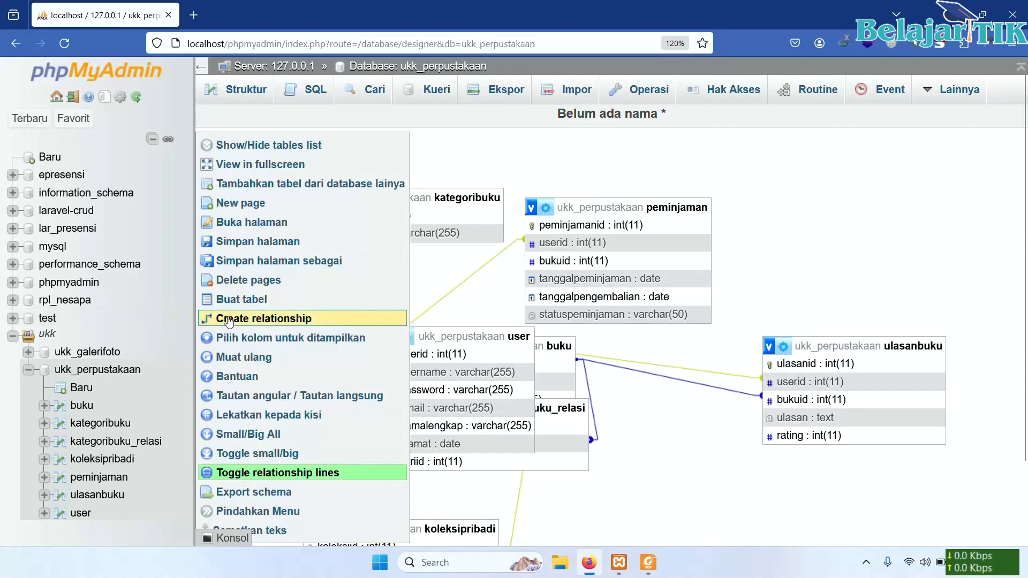
left_click(229, 321)
left_click_drag(561, 349, 888, 198)
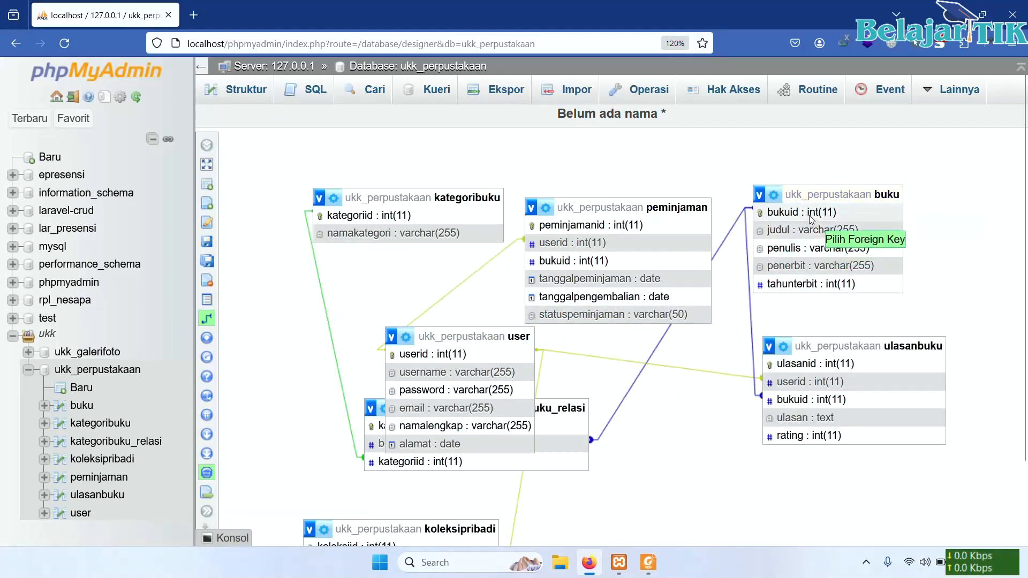
left_click(603, 262)
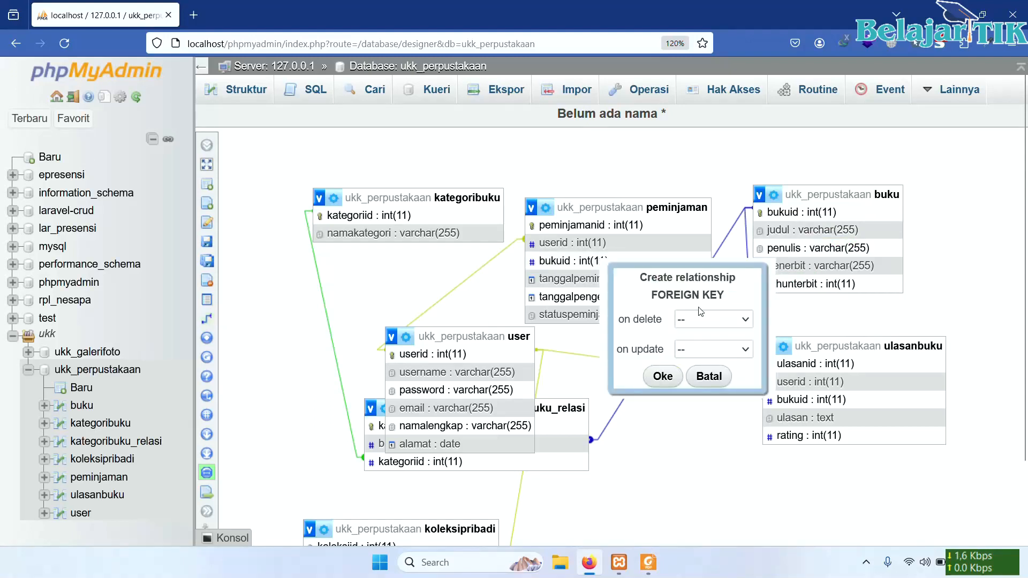
left_click(713, 320)
left_click(728, 360)
left_click(719, 353)
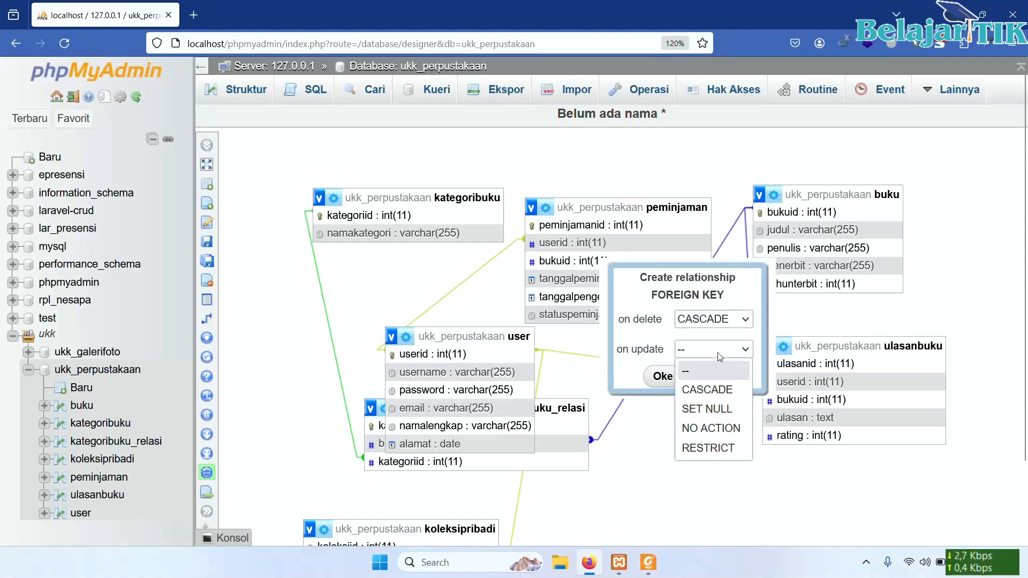
left_click(728, 388)
left_click(663, 376)
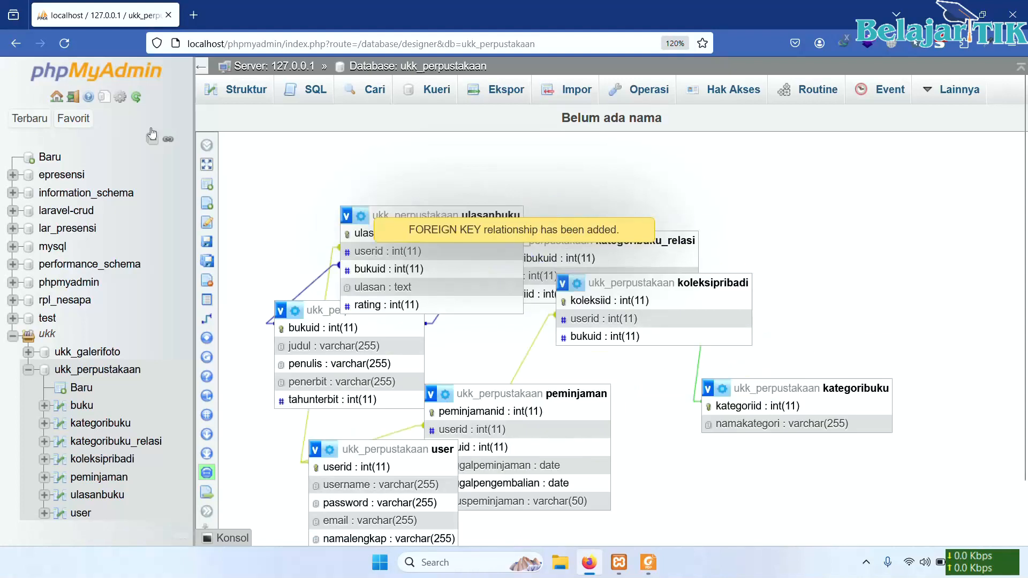
left_click(63, 45)
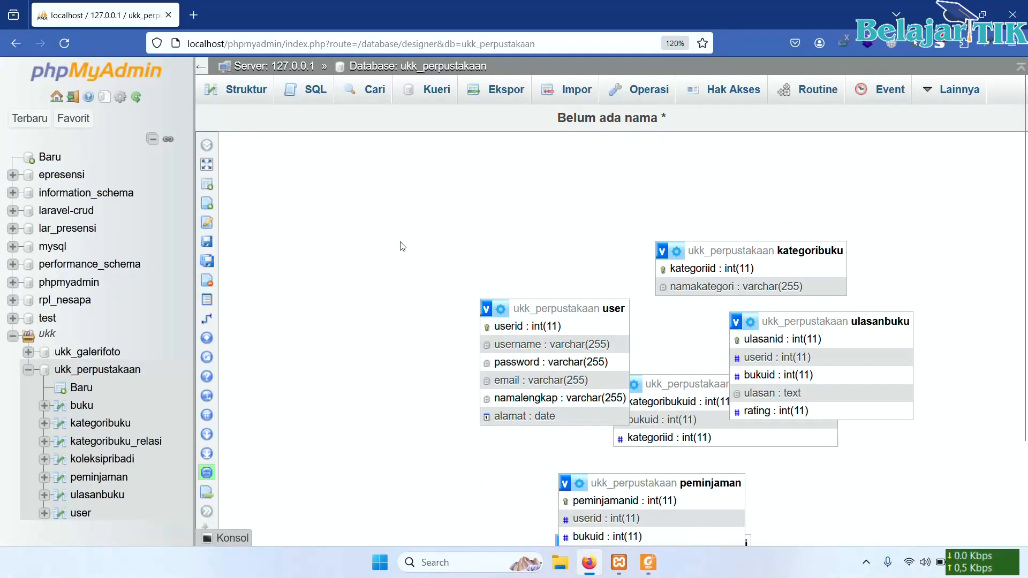
- Spread out the user, kategoribuku_relasi, peminjaman and koleksipribadi tables so that none of them overlaps another table
left_click_drag(586, 310, 507, 278)
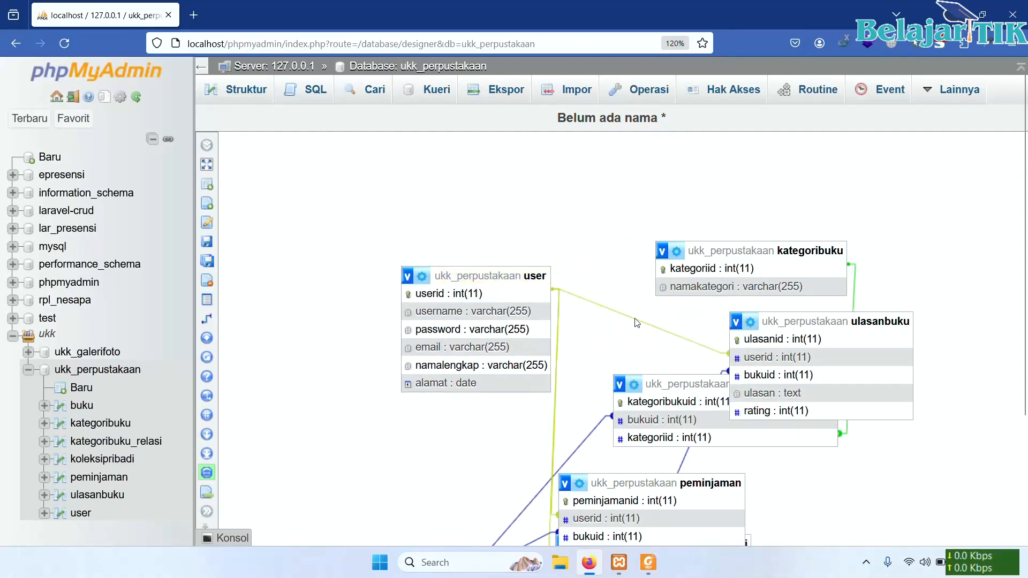
left_click_drag(705, 384, 386, 440)
left_click_drag(621, 483, 694, 457)
scroll(703, 433, "down", 3)
left_click_drag(592, 431, 887, 376)
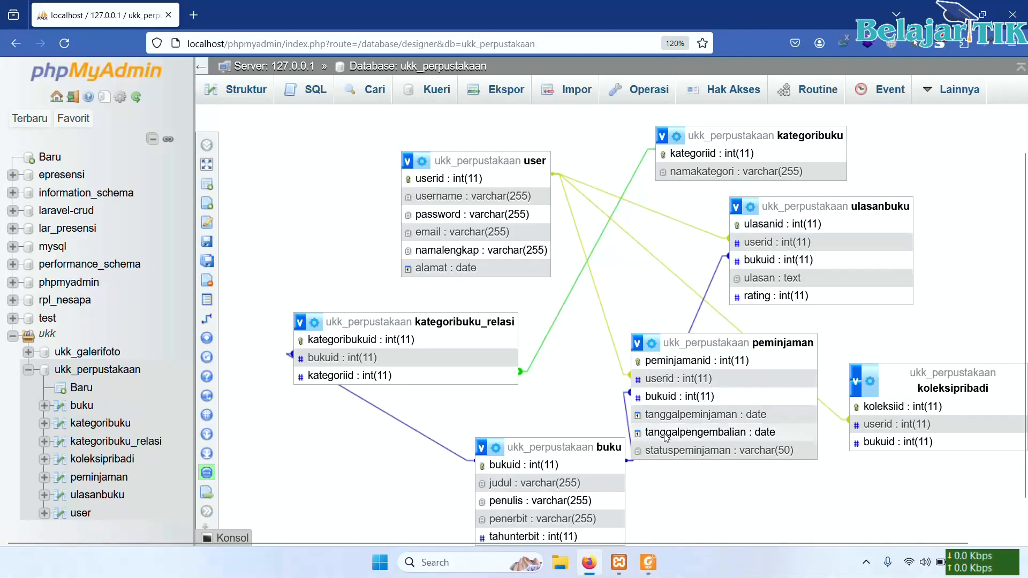
- Create a foreign key relationship from buku's bukuid to koleksipribadi's bukuid with CASCADE on delete and update, and reload the Designer
scroll(551, 500, "down", 1)
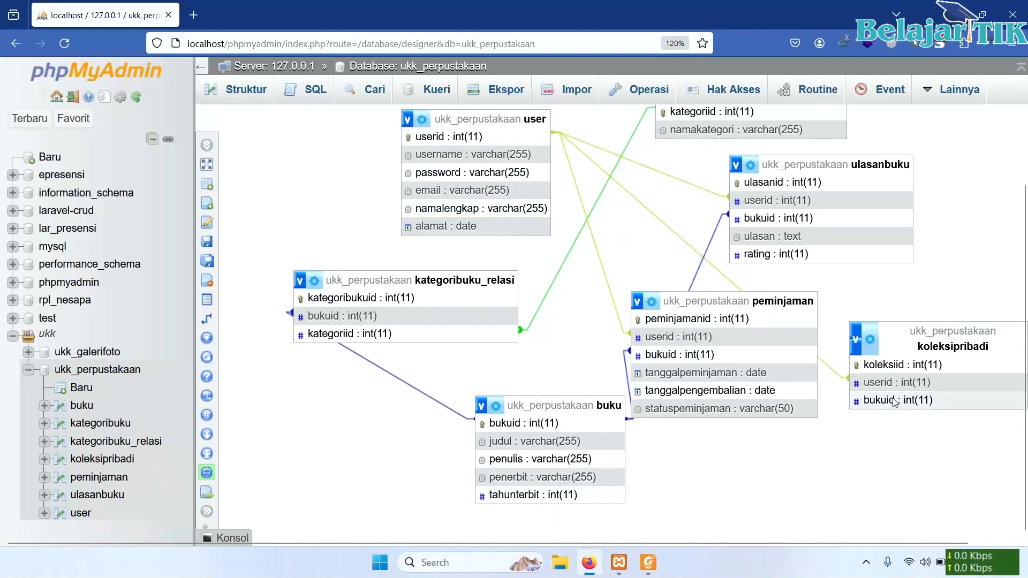
left_click(258, 319)
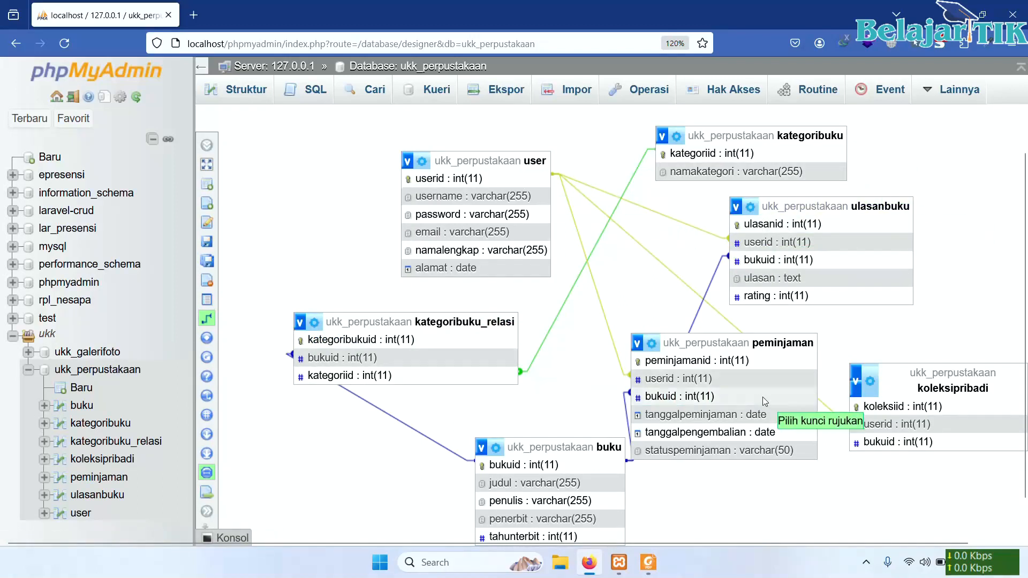
left_click(573, 465)
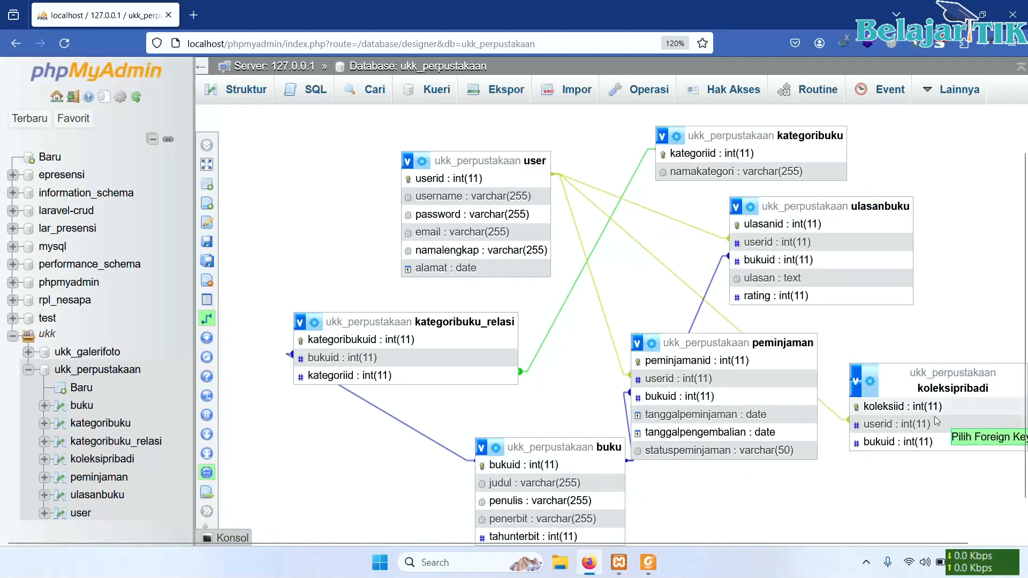
left_click(923, 423)
left_click(998, 501)
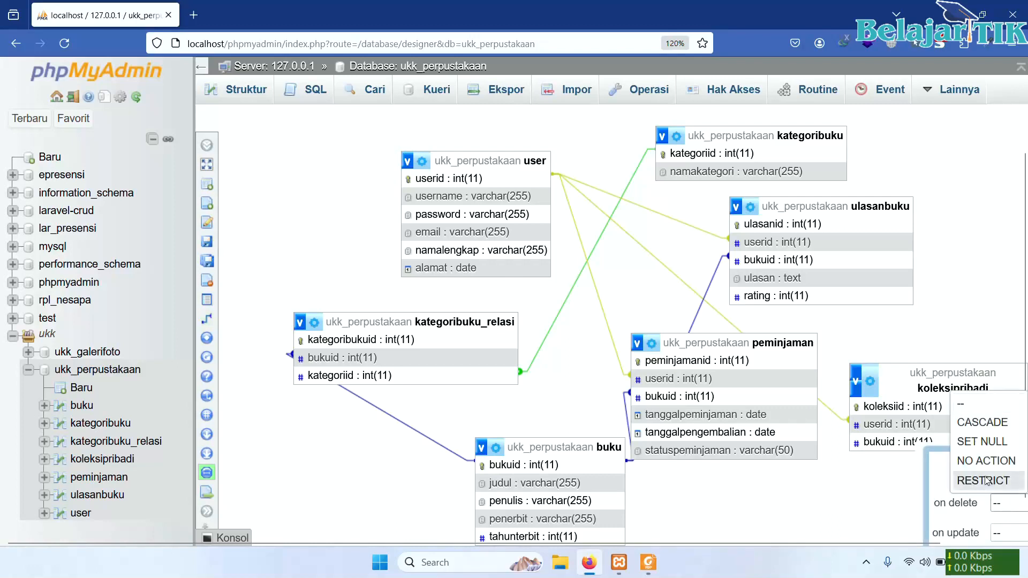
left_click(985, 424)
scroll(993, 478, "down", 1)
left_click(1008, 492)
left_click(978, 423)
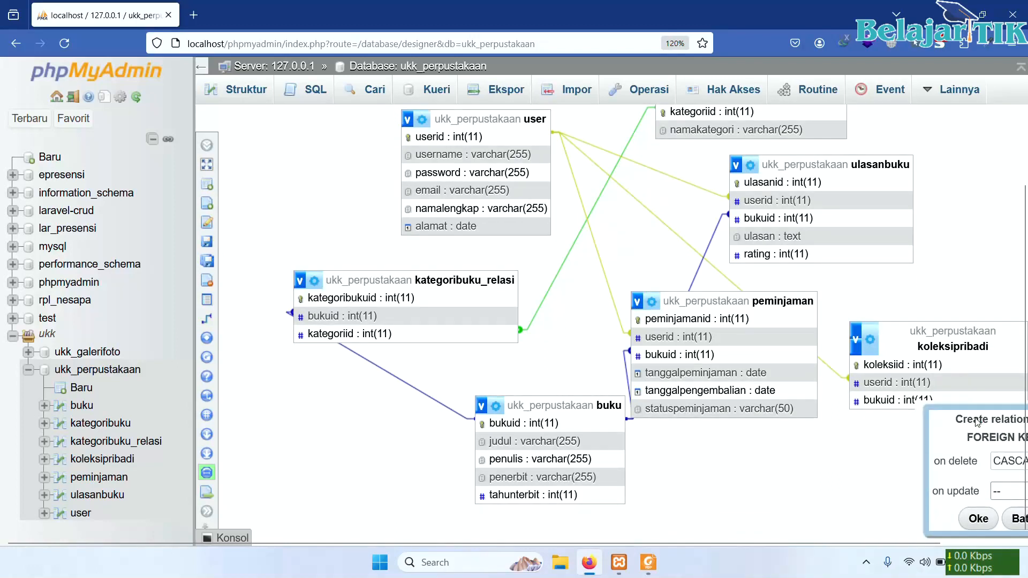
left_click(978, 519)
left_click(57, 43)
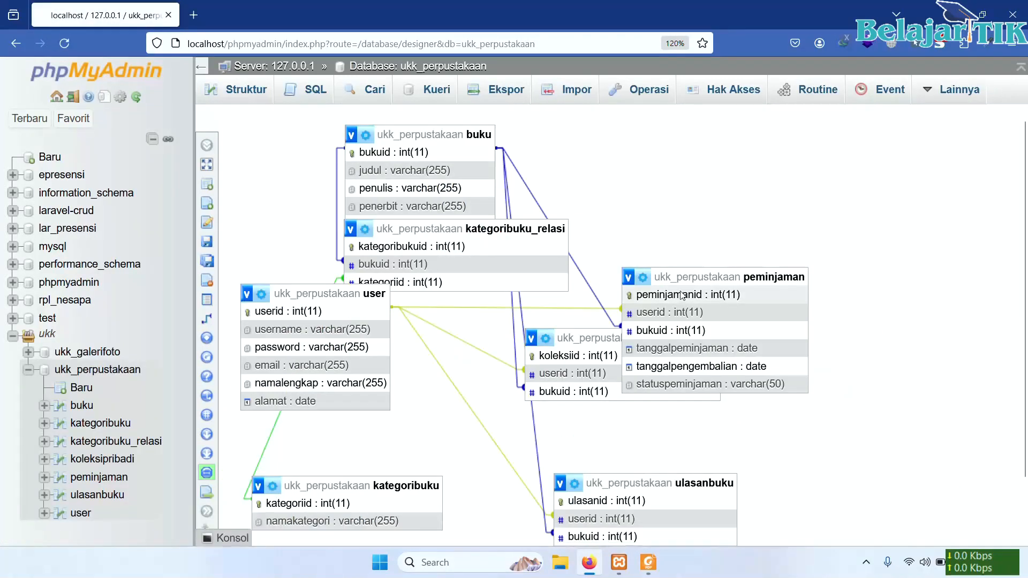
- Move the kategoribuku_relasi, peminjaman and koleksipribadi tables apart so that none of them overlaps another table
left_click_drag(527, 228, 798, 165)
left_click_drag(771, 277, 855, 271)
left_click_drag(649, 342, 746, 411)
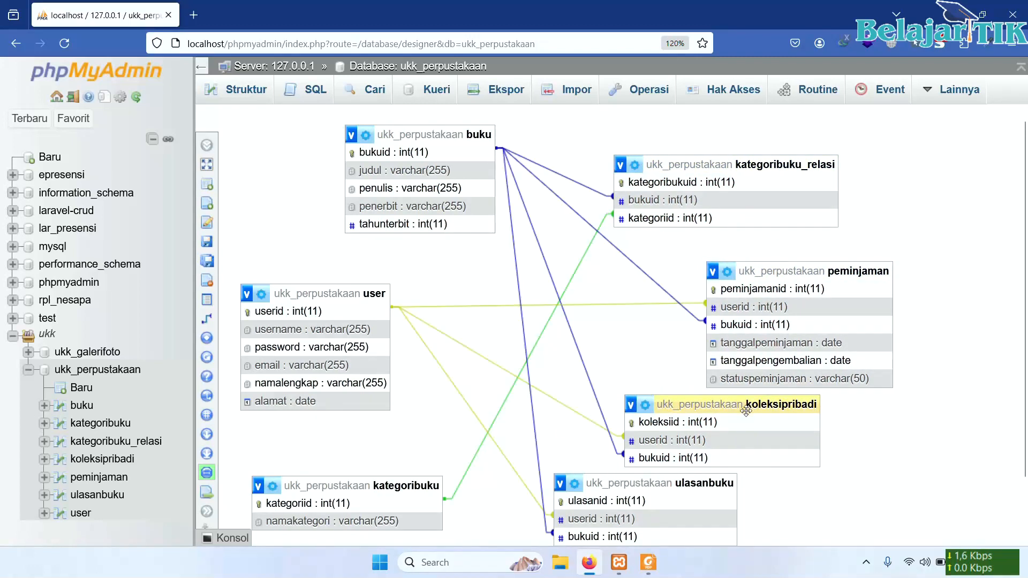
- Open P1-SPK-RPL.pdf in Foxit Reader, return to phpMyAdmin, and compare the Designer's tables and relationships with its relation diagram
scroll(574, 444, "down", 3)
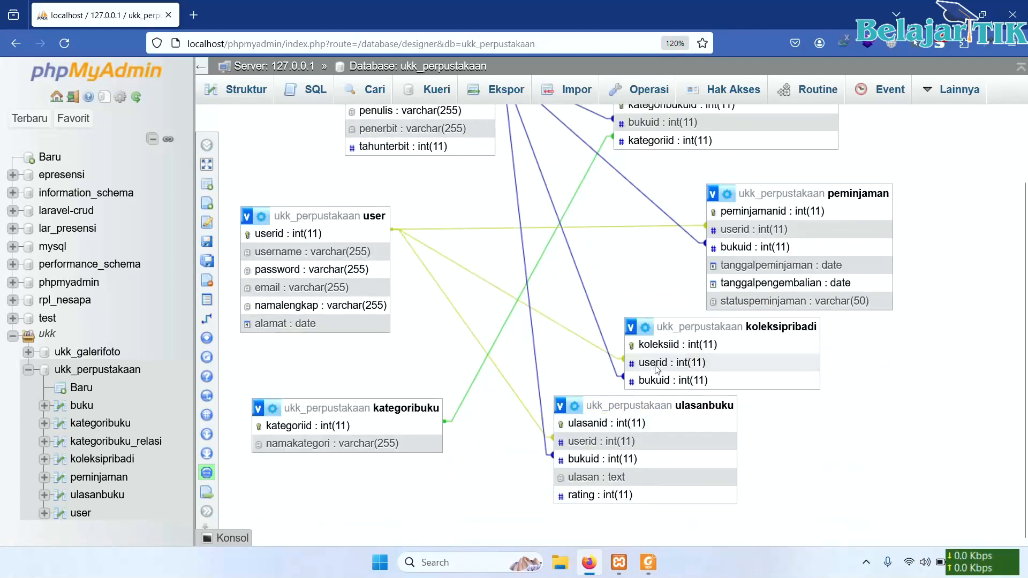
left_click(669, 530)
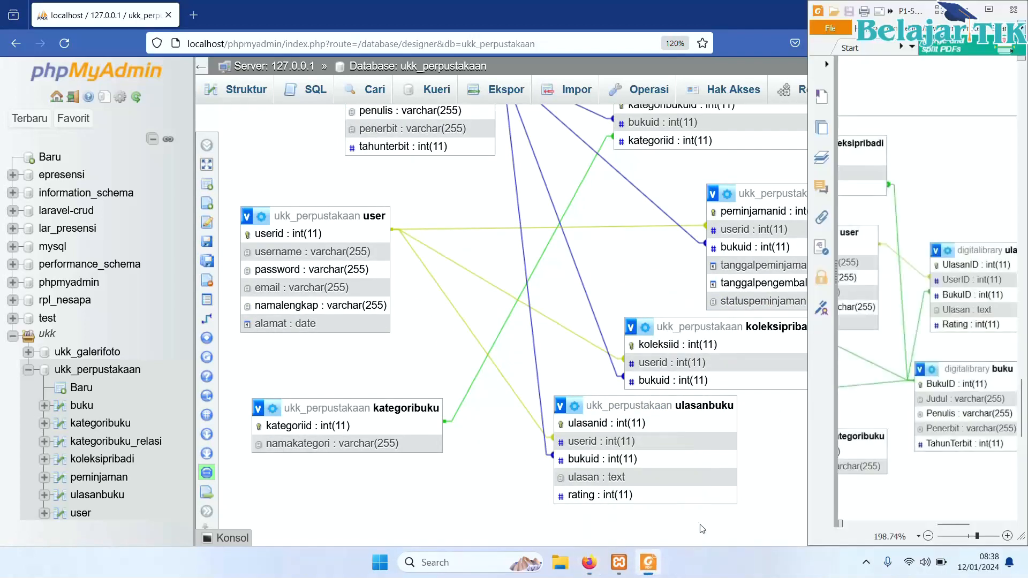
left_click(988, 9)
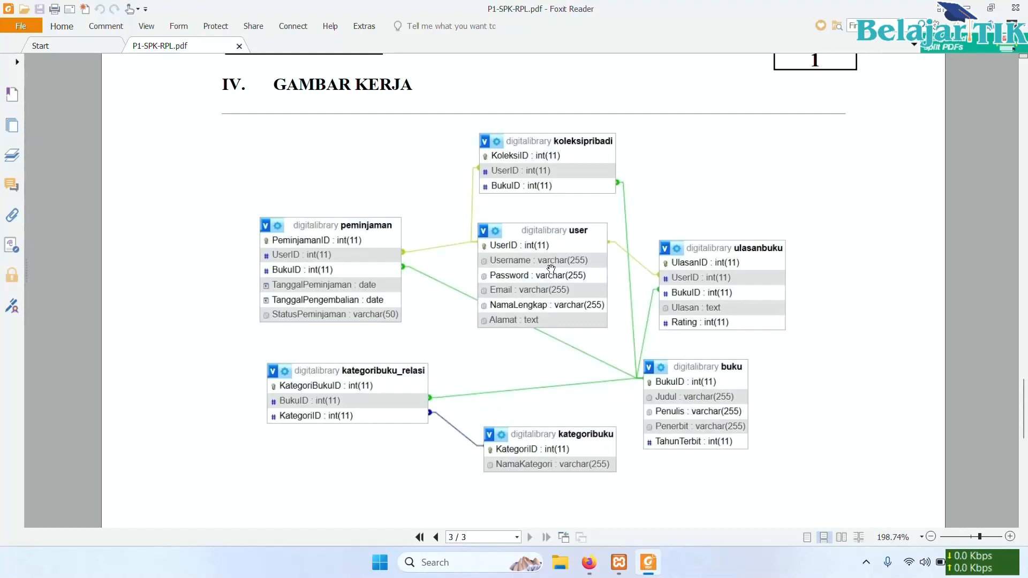
left_click(970, 8)
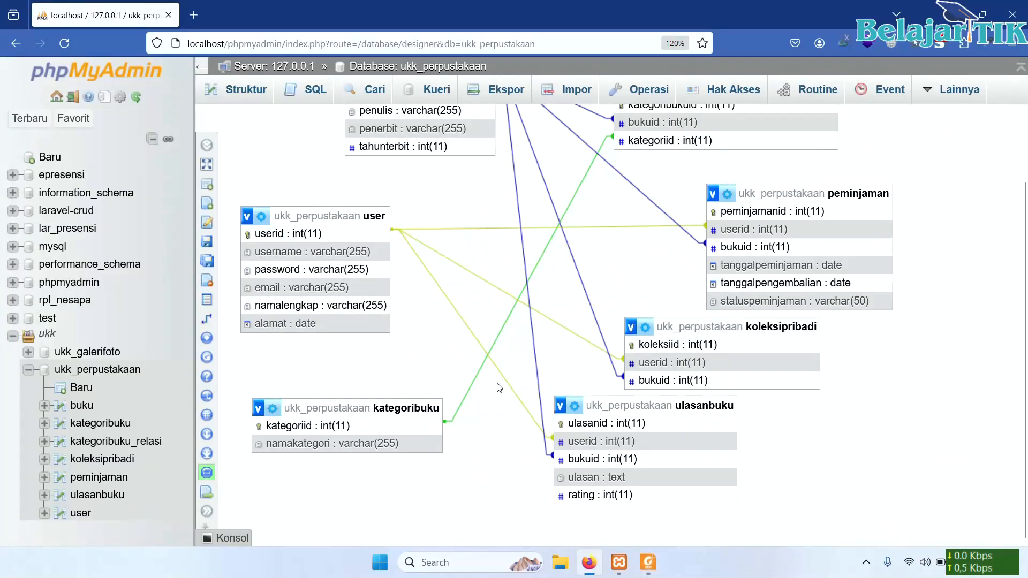
scroll(514, 373, "up", 3)
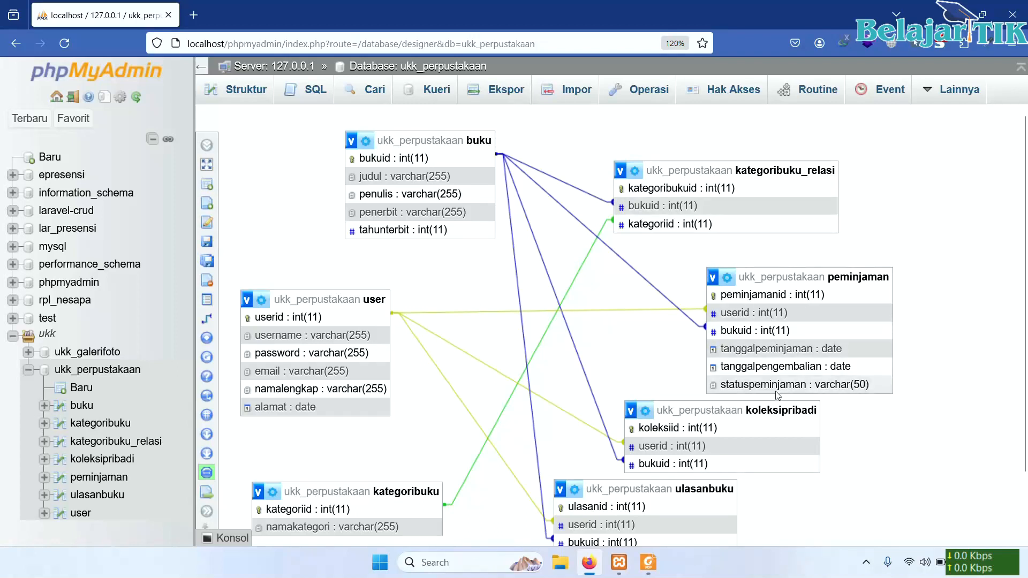
scroll(684, 401, "down", 3)
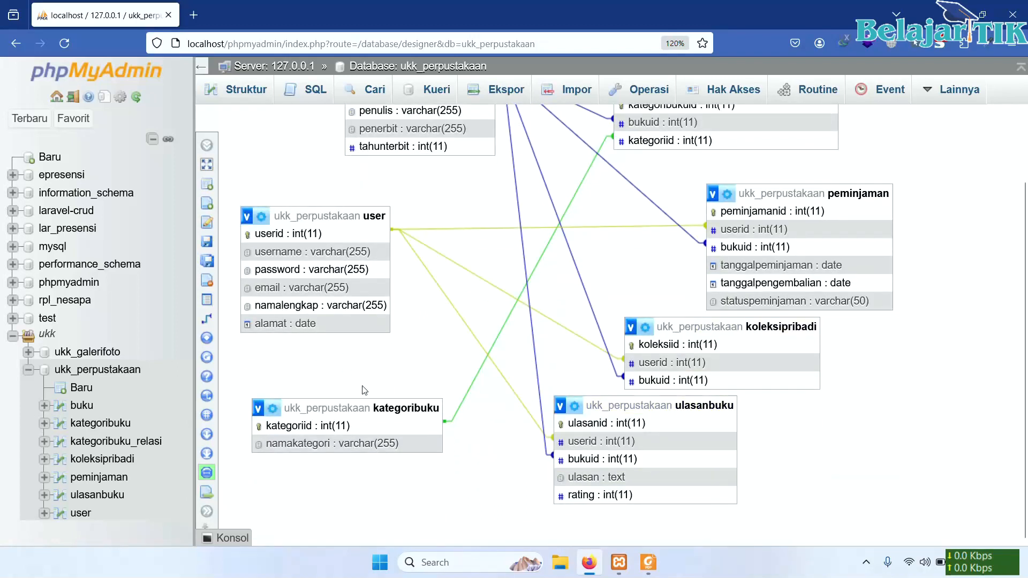